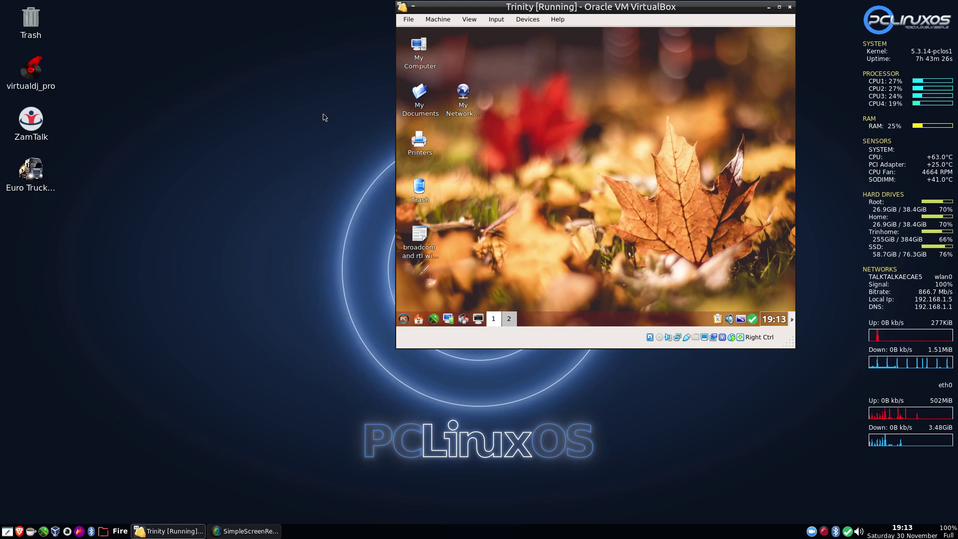
Step: Switch the VM to full screen and set the guest resolution to 1680 x 1050
key(Control_R+f)
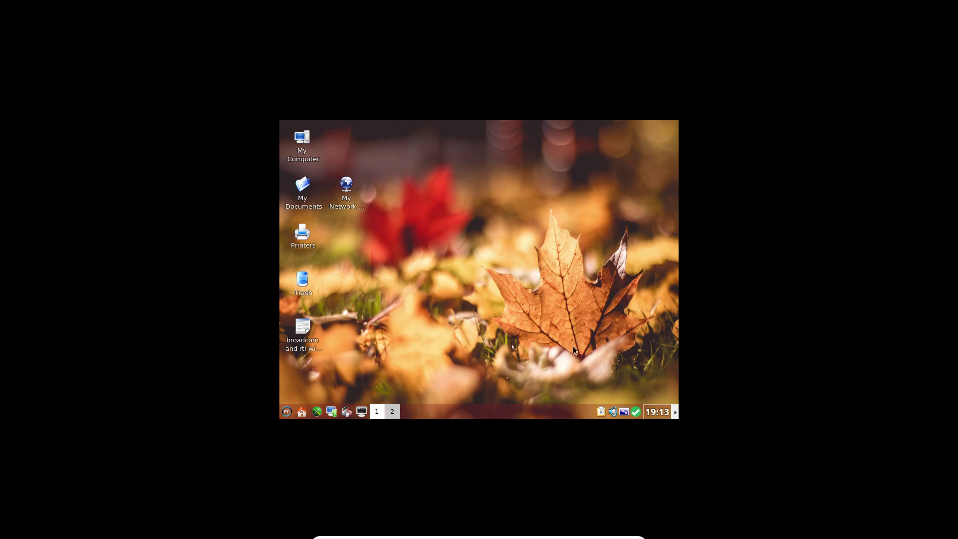
click(283, 415)
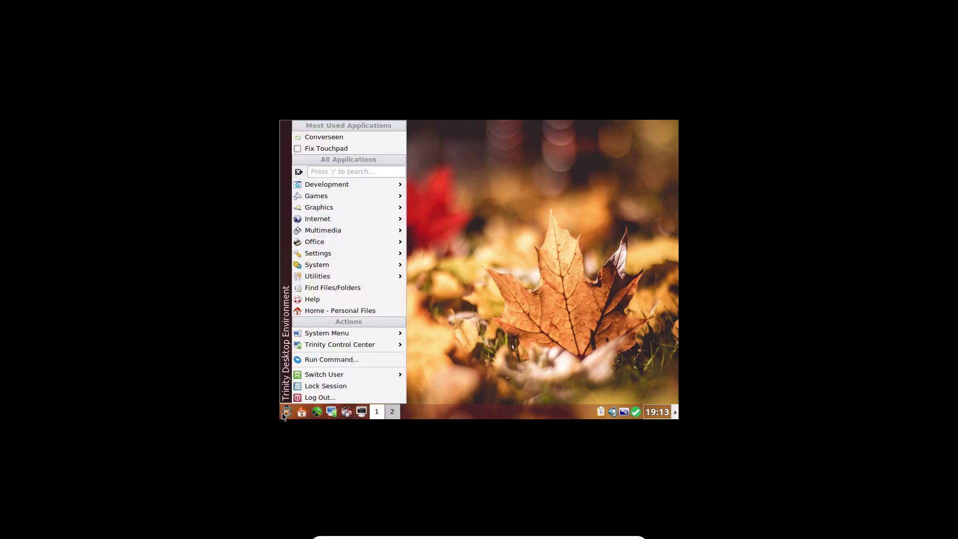
click(625, 412)
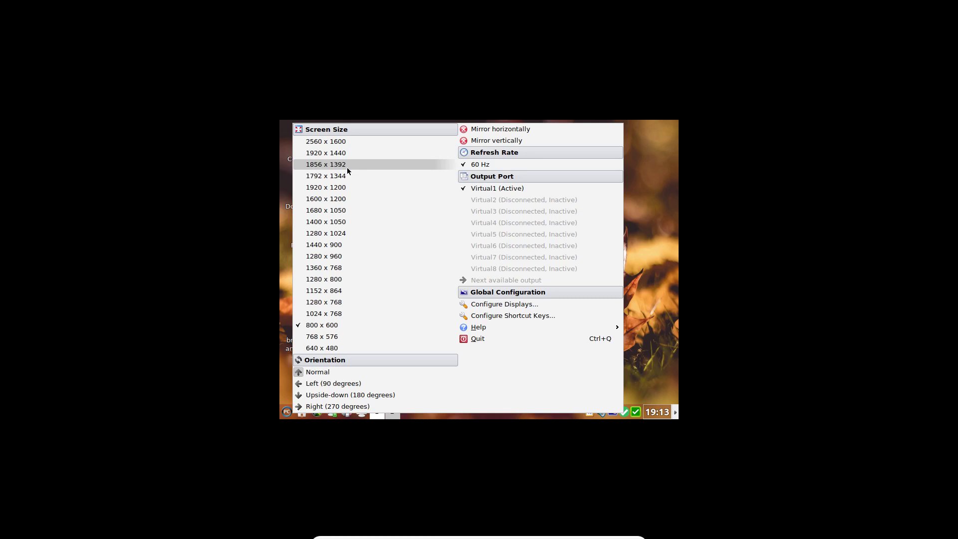
click(346, 211)
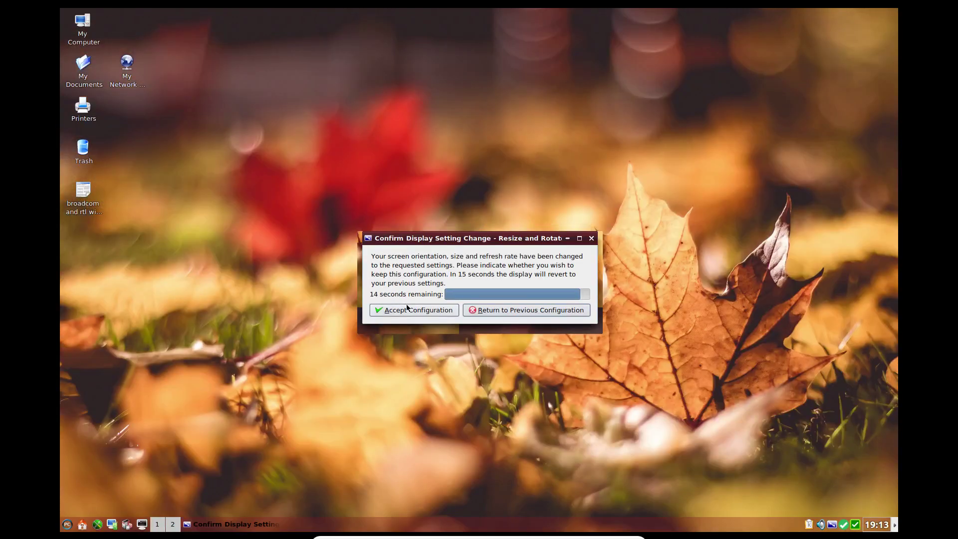
Step: Keep the 1680 x 1050 display, open Trinity Control Center maximized, and expand Appearance & Themes
click(411, 310)
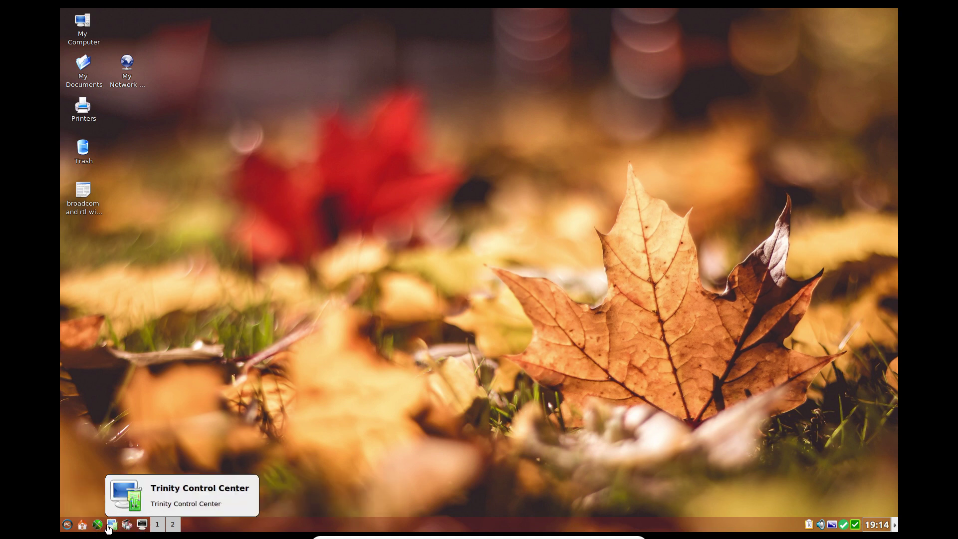
click(111, 525)
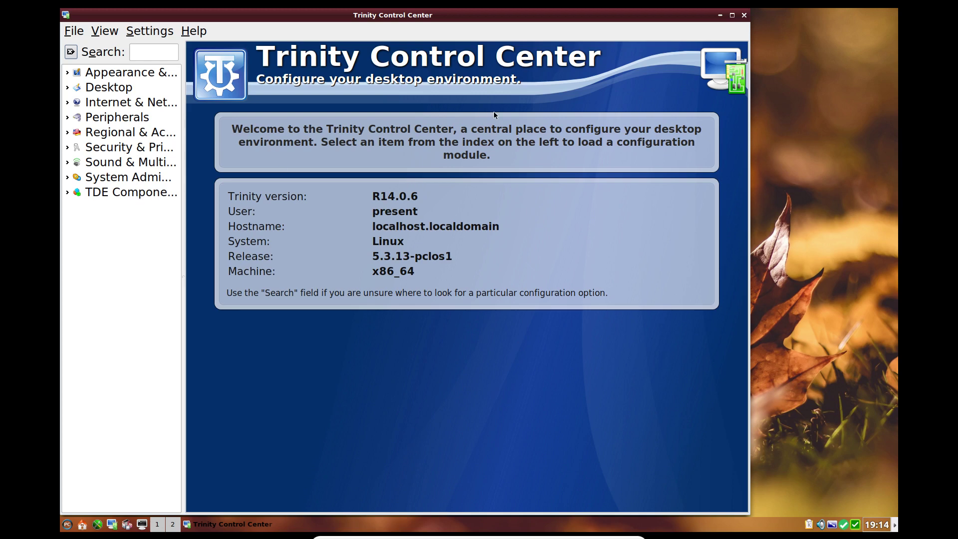
click(732, 16)
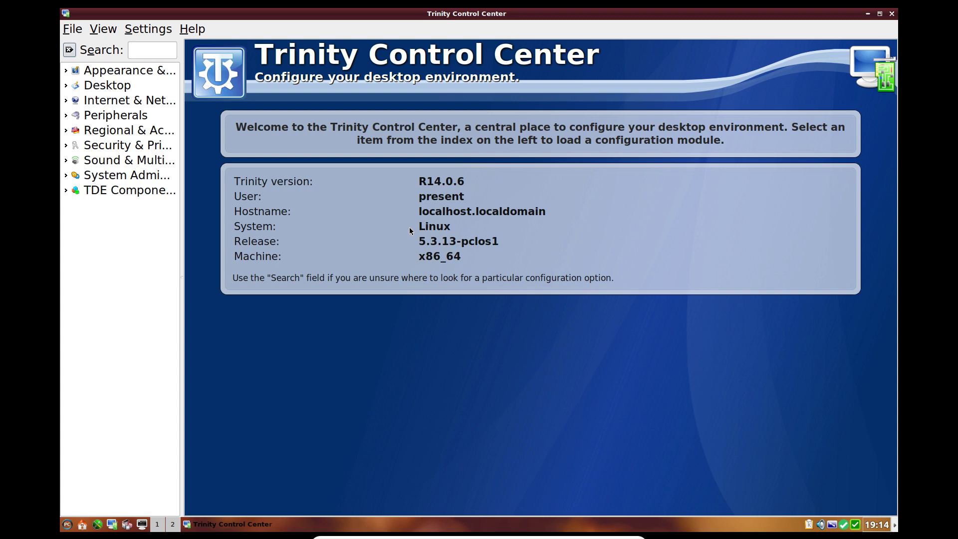
click(66, 72)
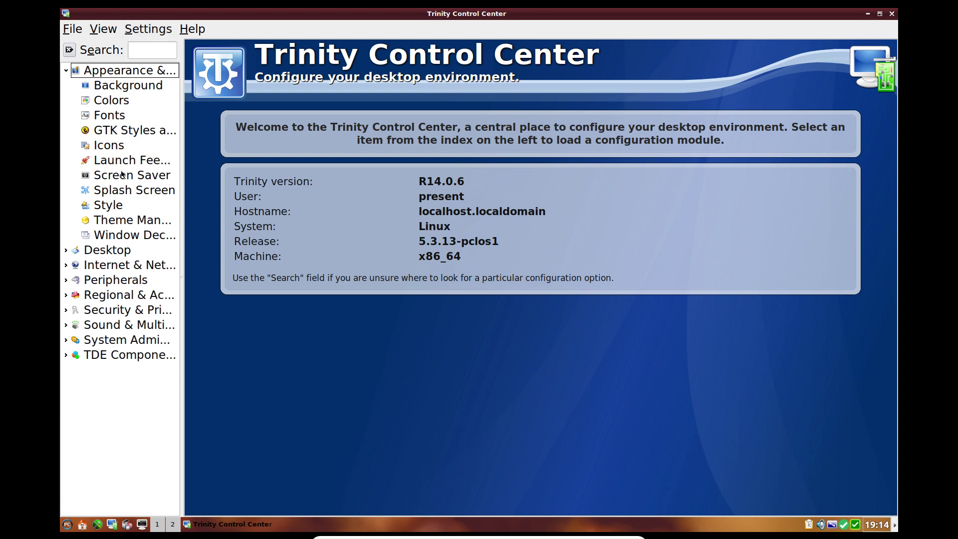
Step: In Theme Manager, start a new theme and enter the author's name and e-mail address
click(106, 222)
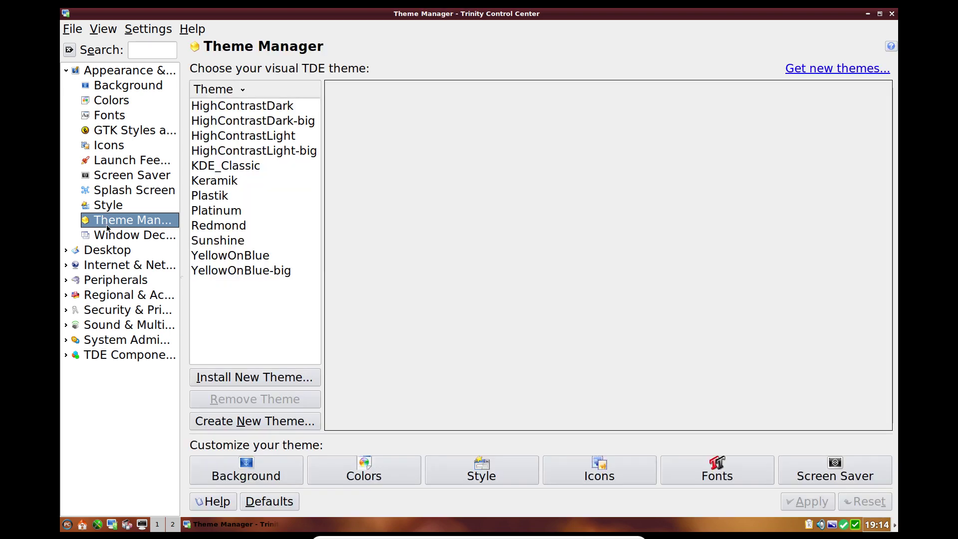
click(241, 424)
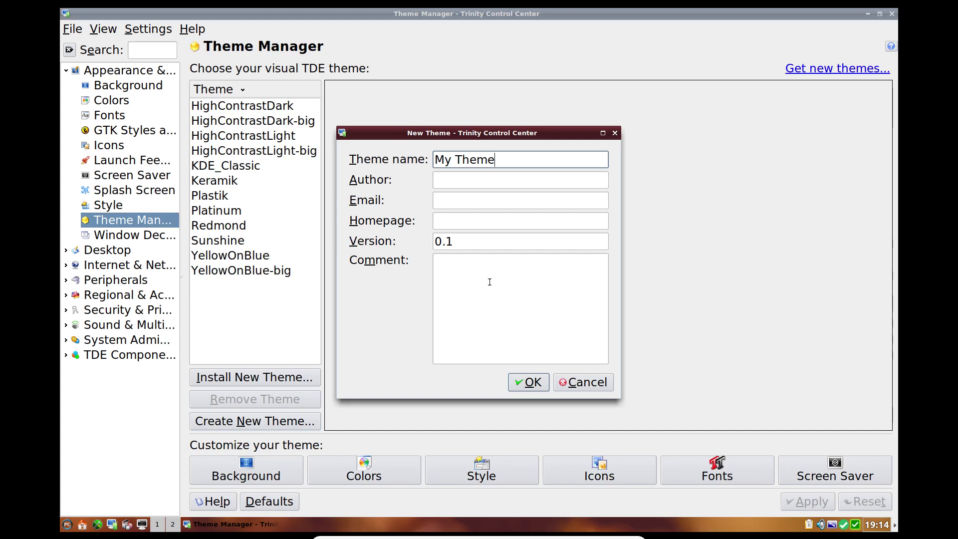
click(464, 181)
text(Alie)
key(Tab)
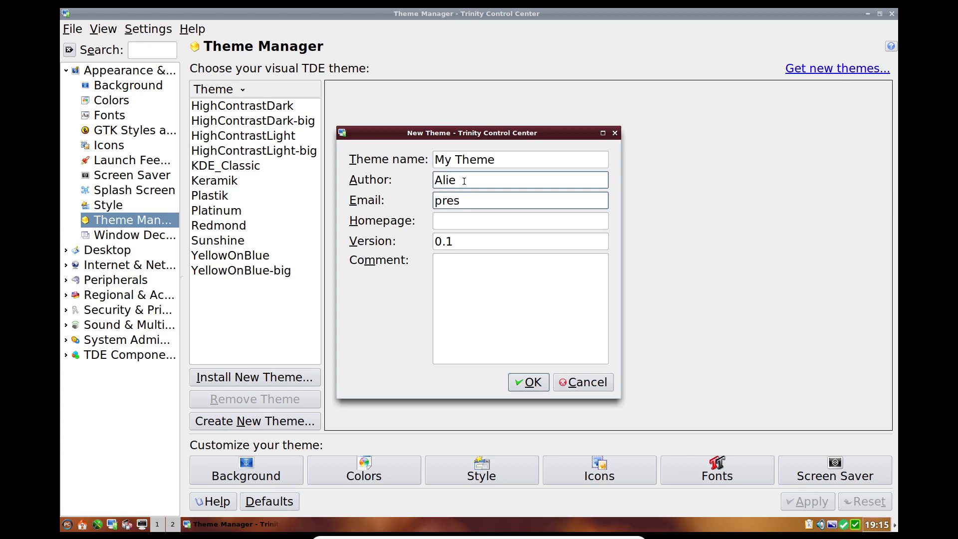
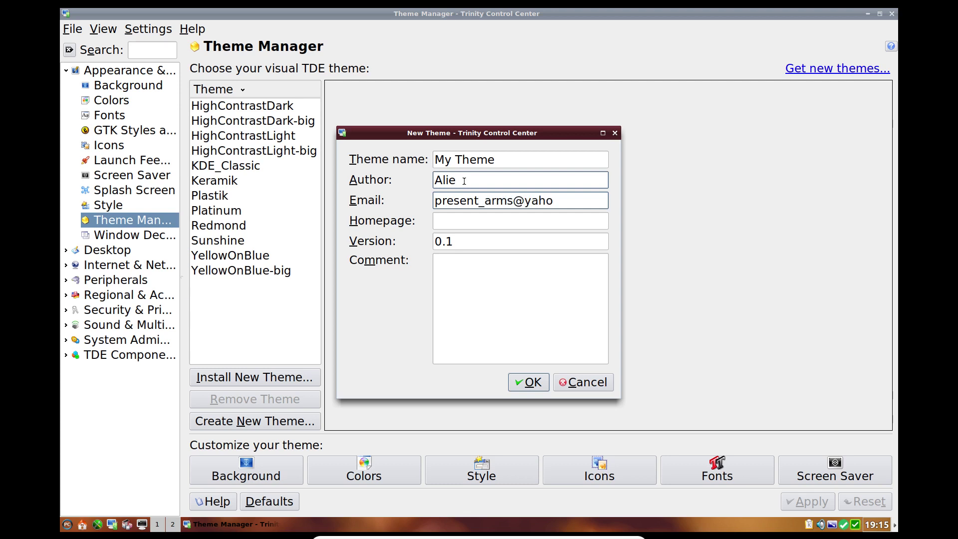
Step: Add homepage trinity.mypclinuxos.com and comment 'For YouTube', then create the theme
click(464, 226)
text(trinit)
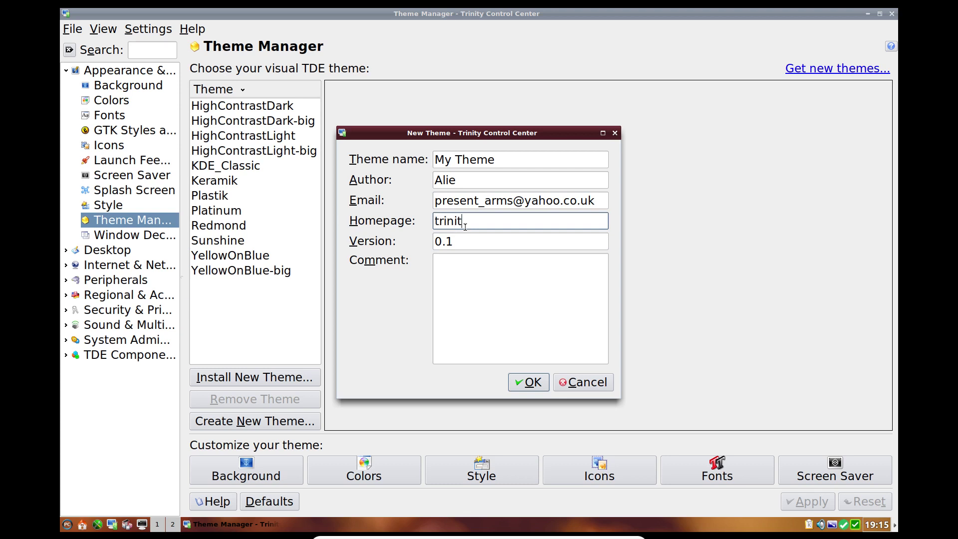
text(y.myo)
key(BackSpace)
text(pclinuxos.com)
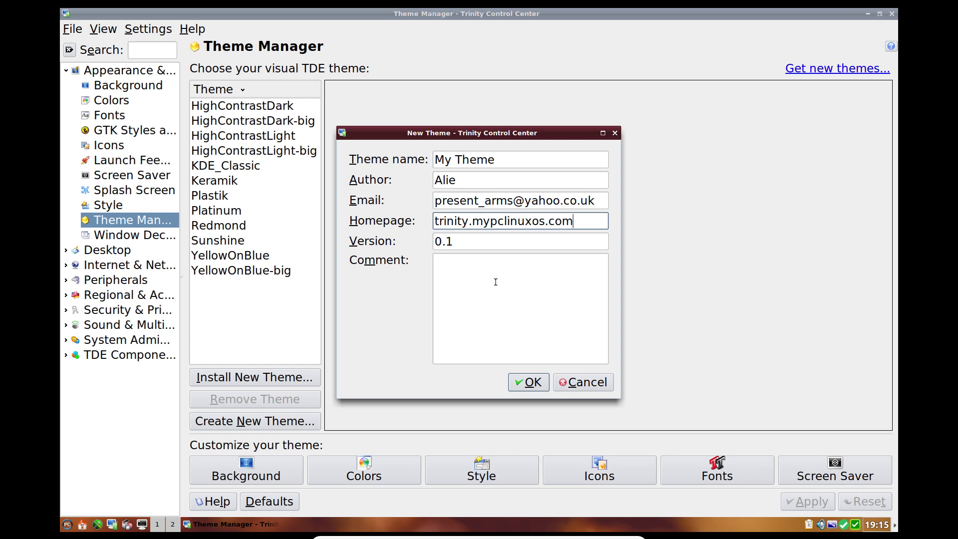
click(495, 282)
text(For Yo)
text(u)
text(Ti)
key(BackSpace)
text(uve)
key(BackSpace)
key(BackSpace)
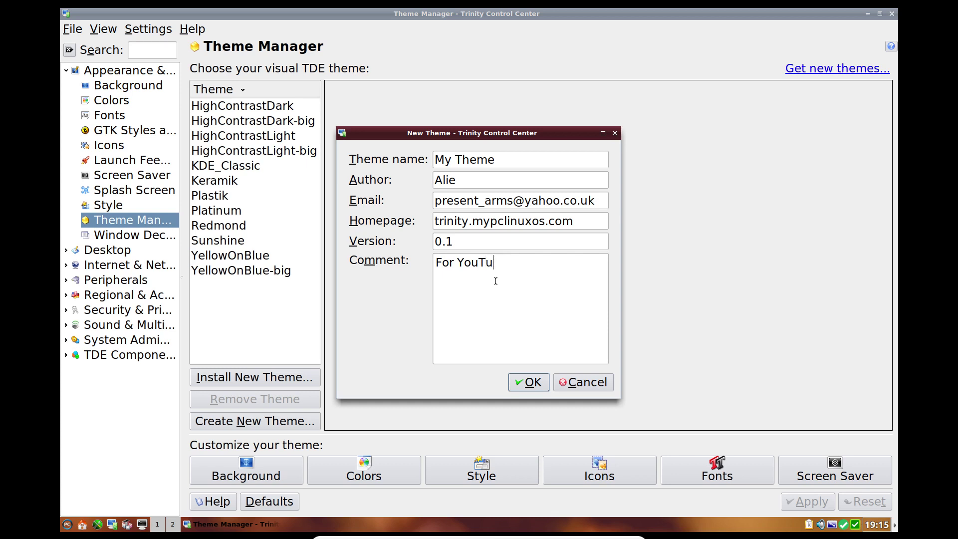
text(be)
click(524, 385)
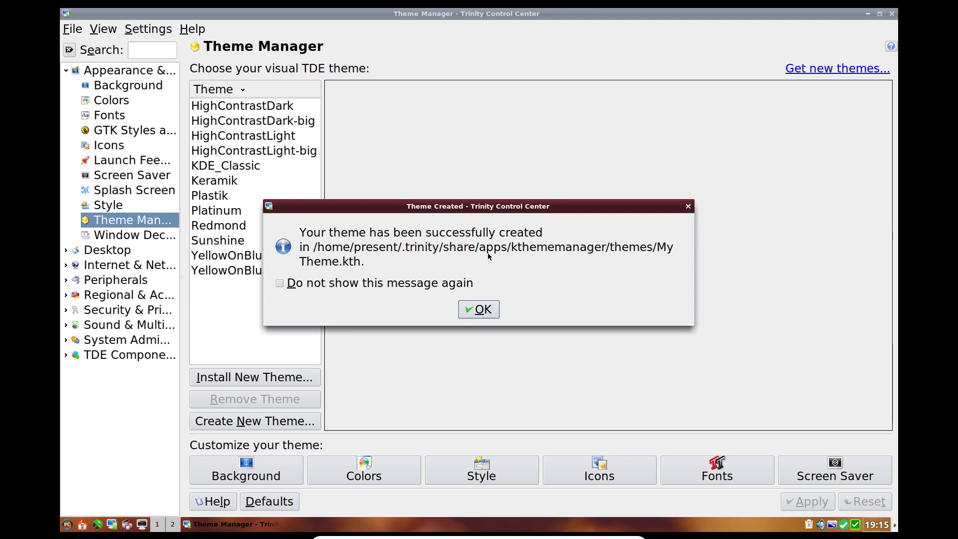
Step: Dismiss the Theme Created notice and select My Theme, briefly comparing it with Plastik
click(468, 313)
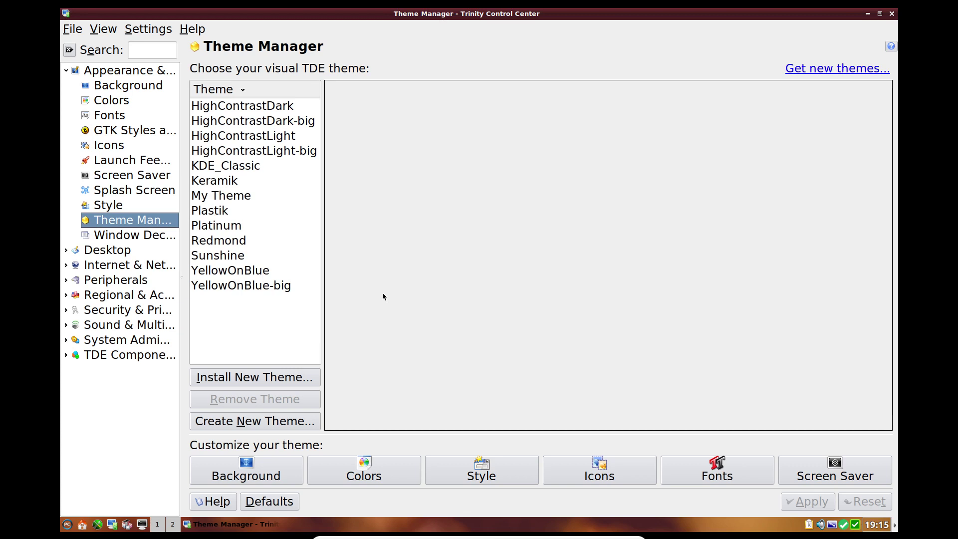
click(222, 195)
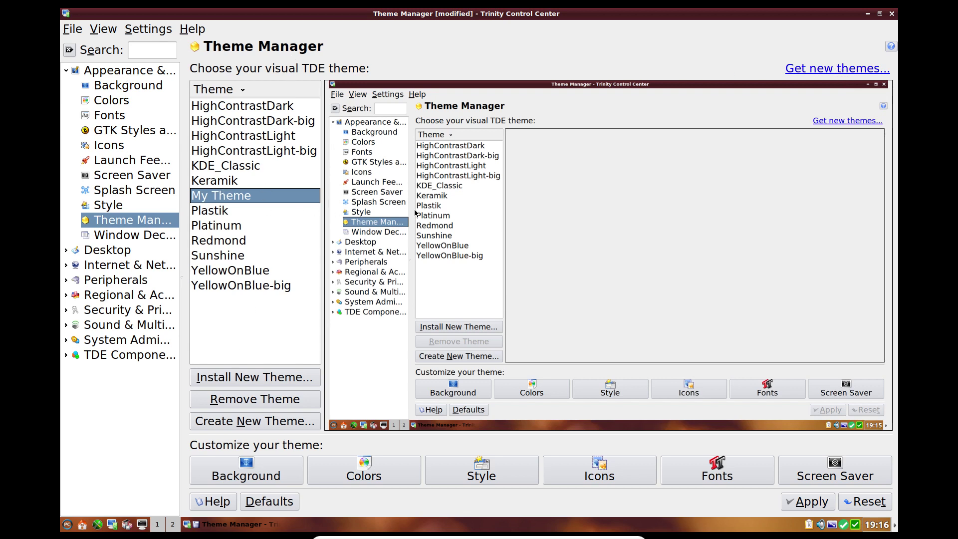
mouse_move(544, 260)
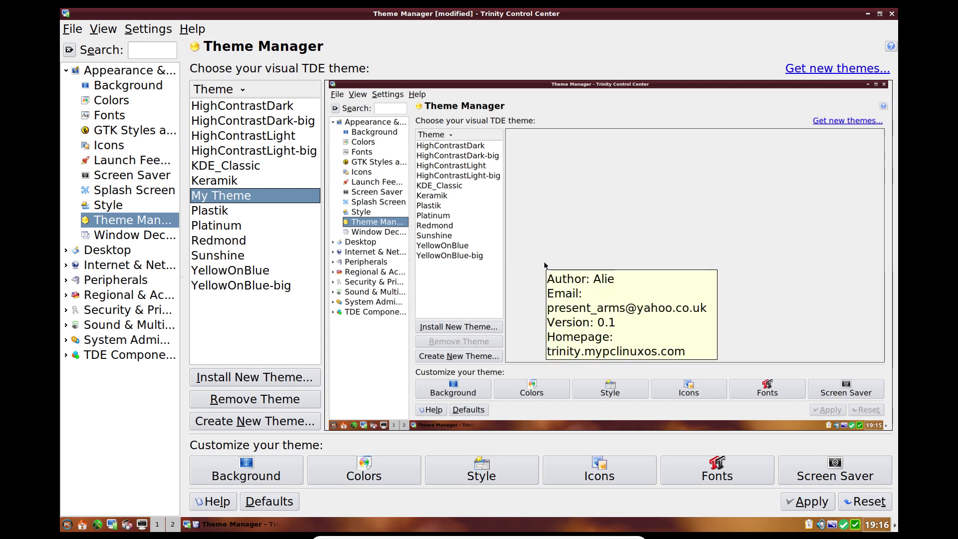
click(223, 214)
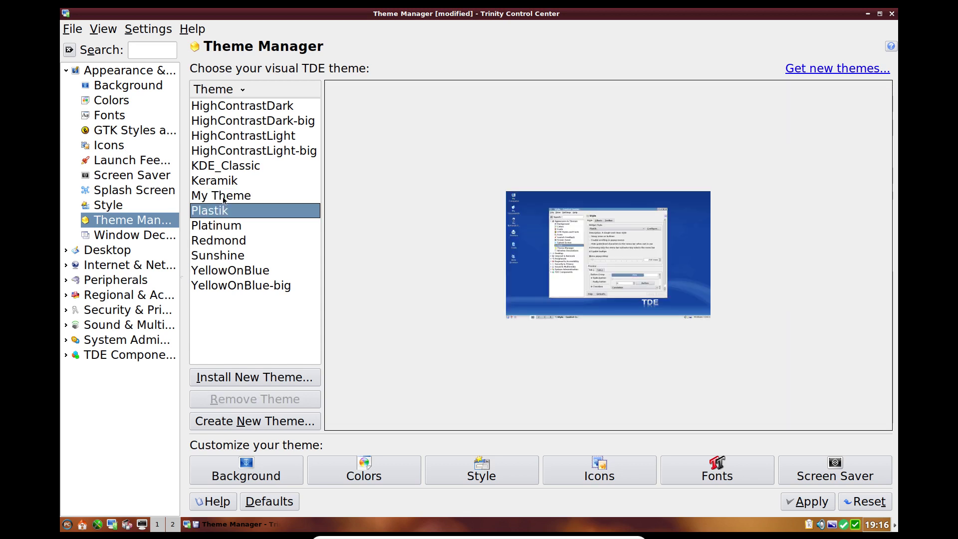
click(223, 197)
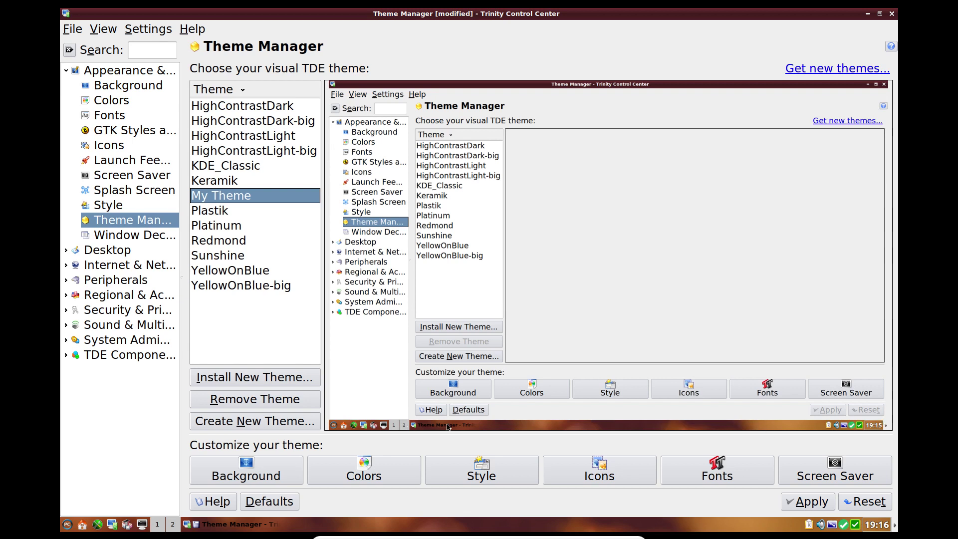
mouse_move(366, 361)
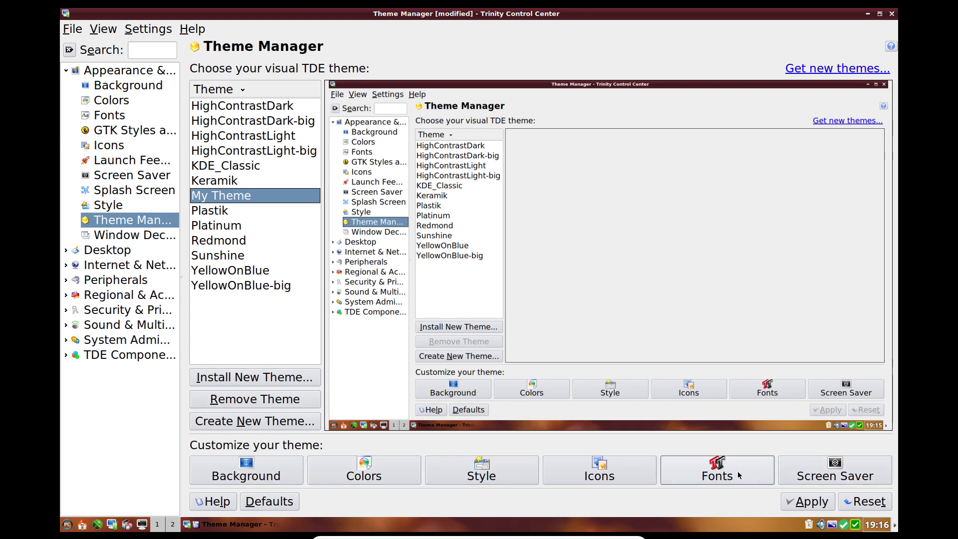
Step: Set My Theme's background to the Airplane wallpaper, apply it, and close the dialog
click(278, 473)
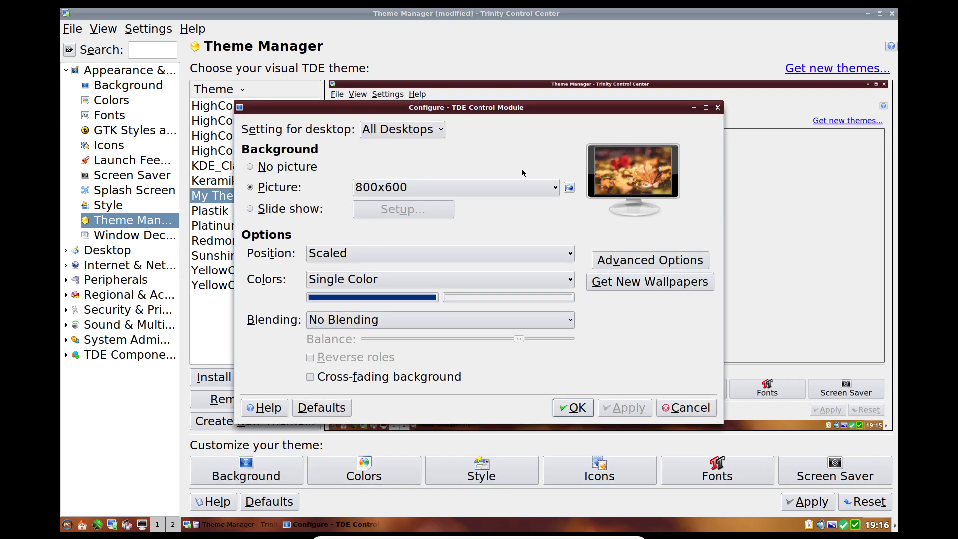
click(504, 189)
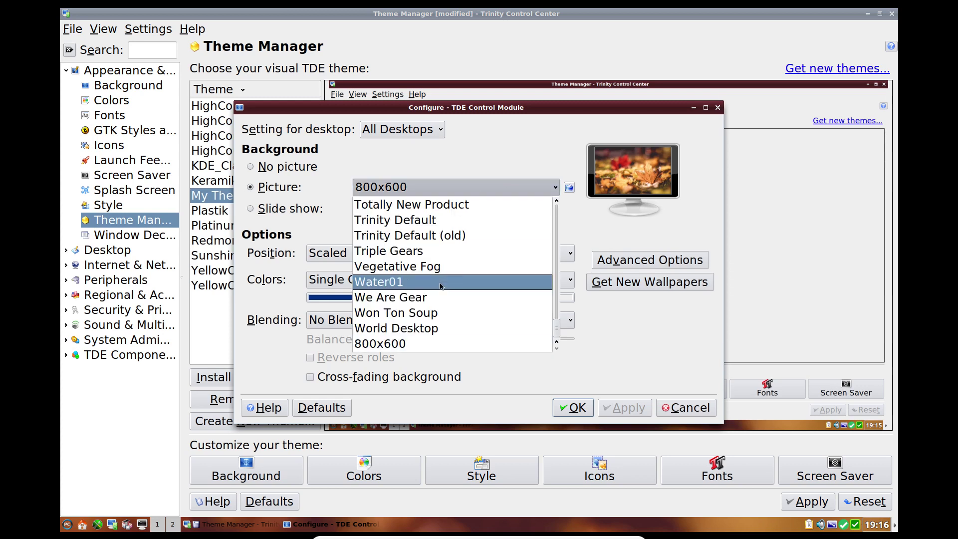
scroll(439, 270, up, 5)
scroll(439, 269, up, 12)
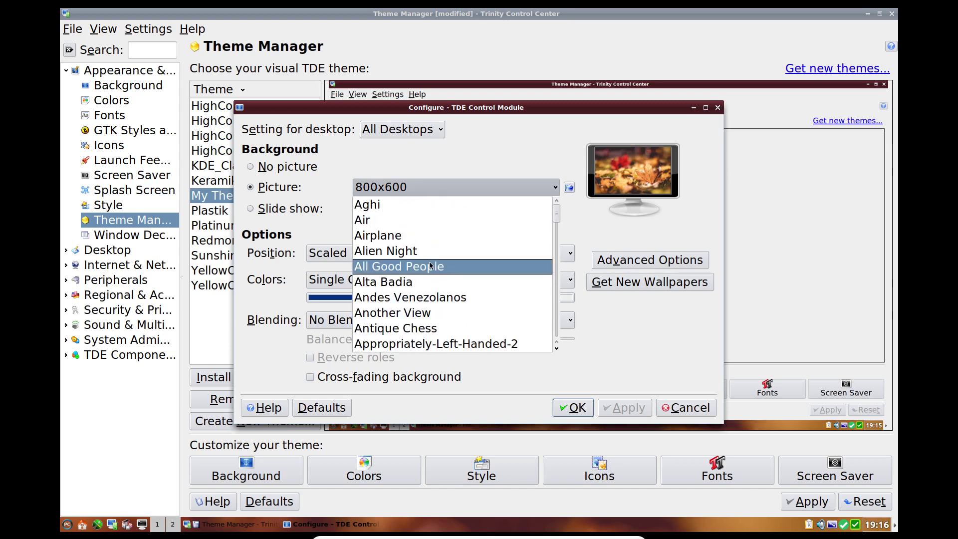
click(411, 234)
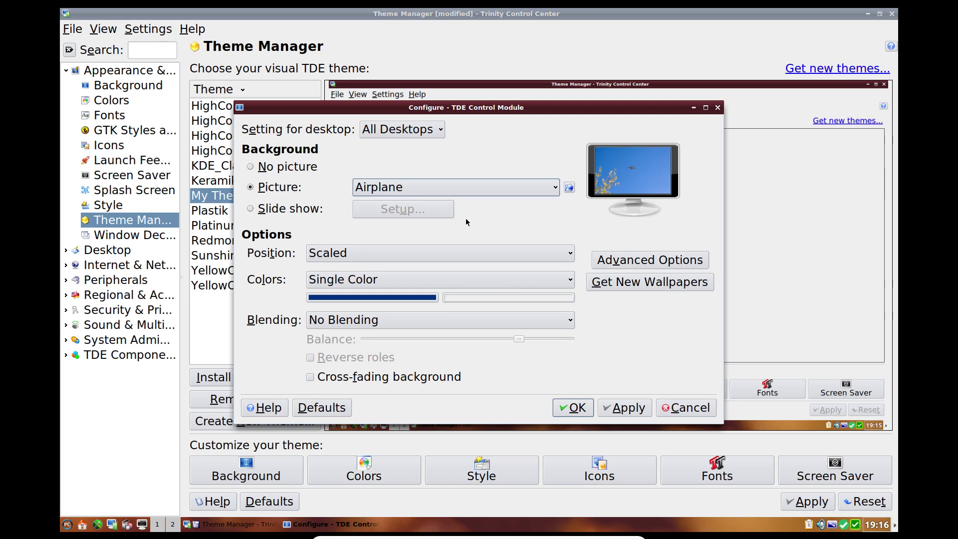
click(617, 408)
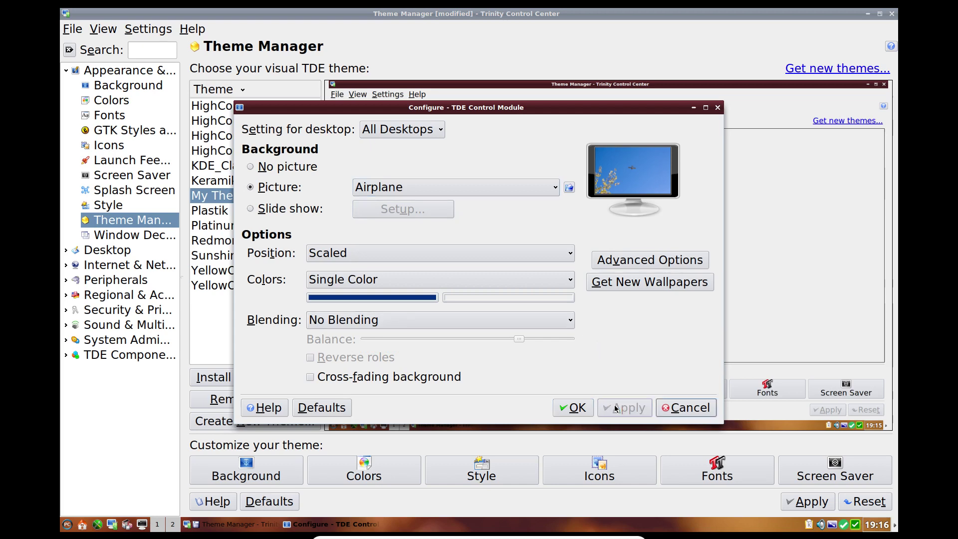
click(577, 408)
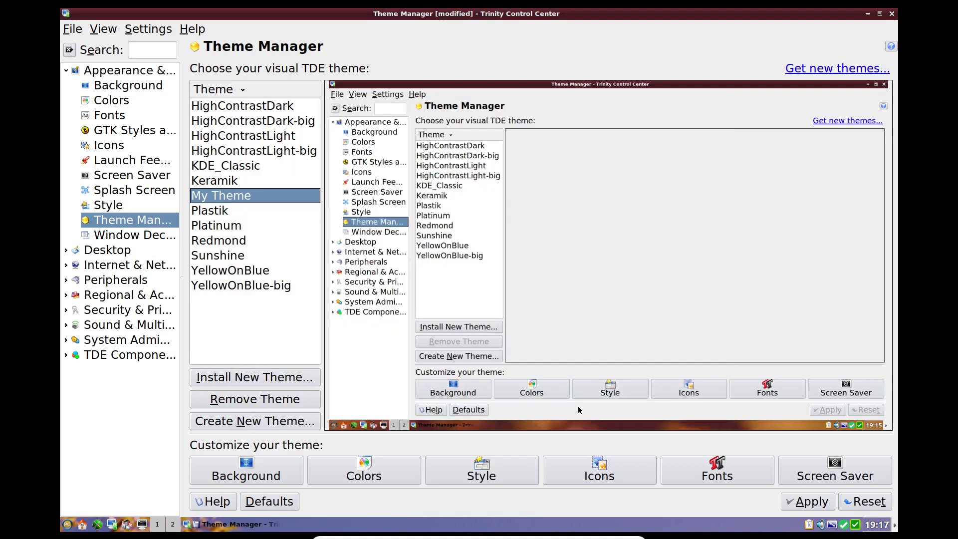
Step: Open My Theme's colour settings maximized and review the list of Widget Color roles
click(361, 478)
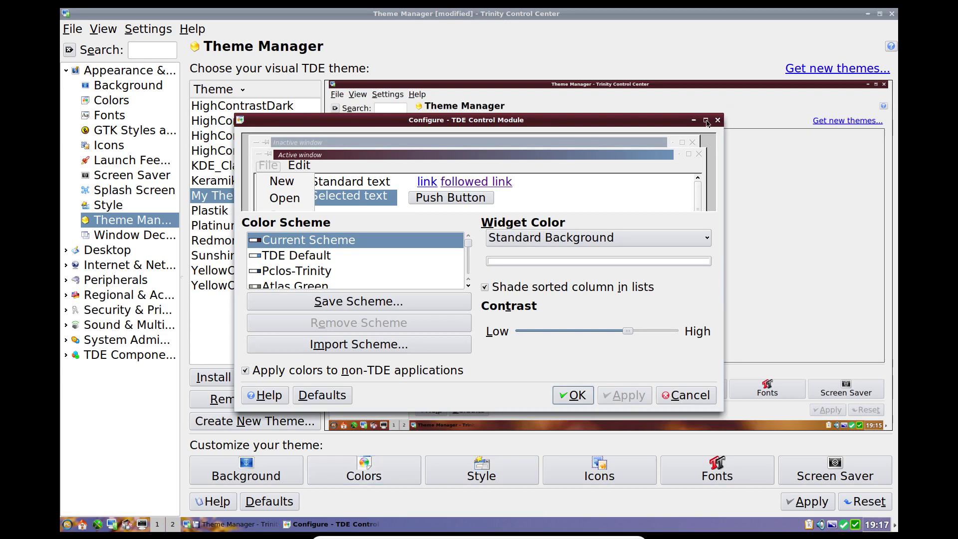
click(706, 120)
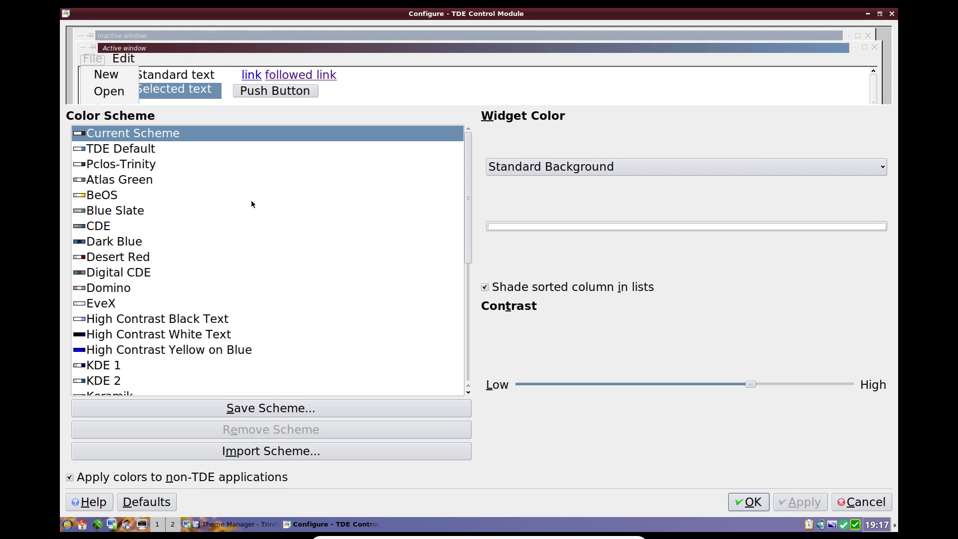
click(579, 167)
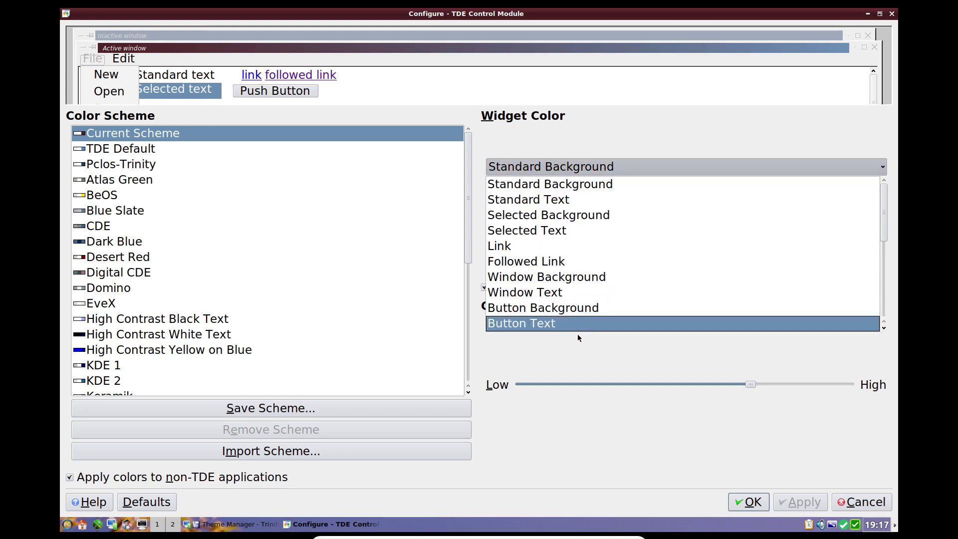
scroll(571, 278, down, 5)
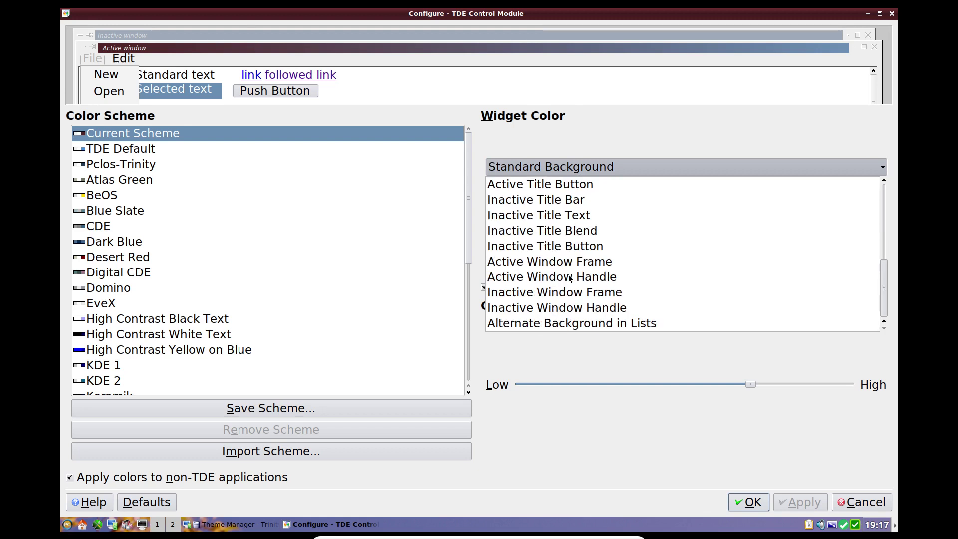
scroll(570, 279, up, 5)
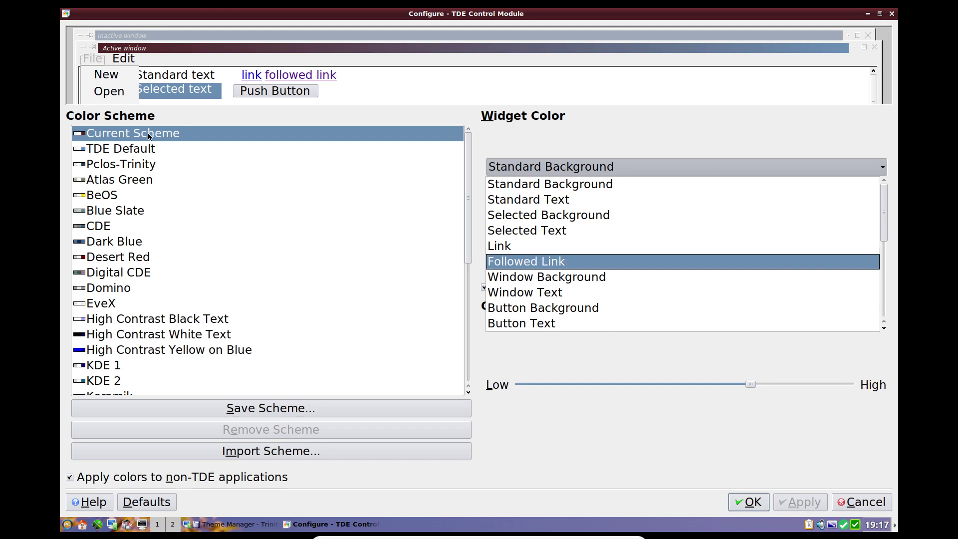
Step: Apply the Pclos-Trinity scheme, then pick title blend, window and standard background roles from the preview
click(129, 165)
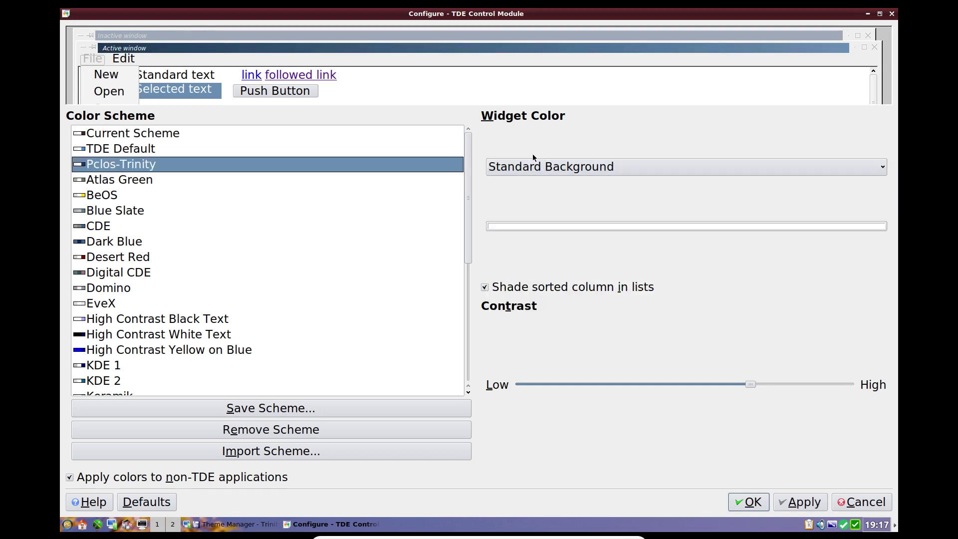
click(801, 502)
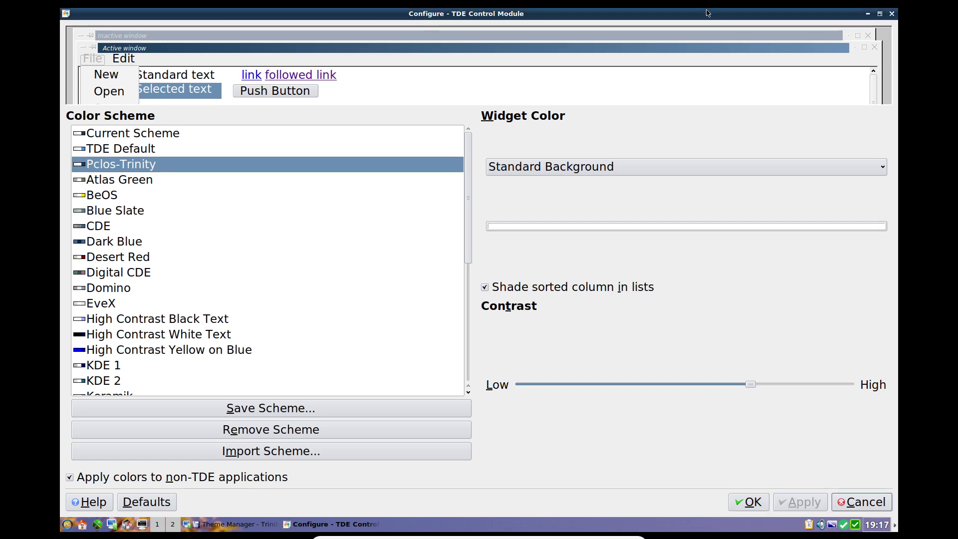
click(601, 37)
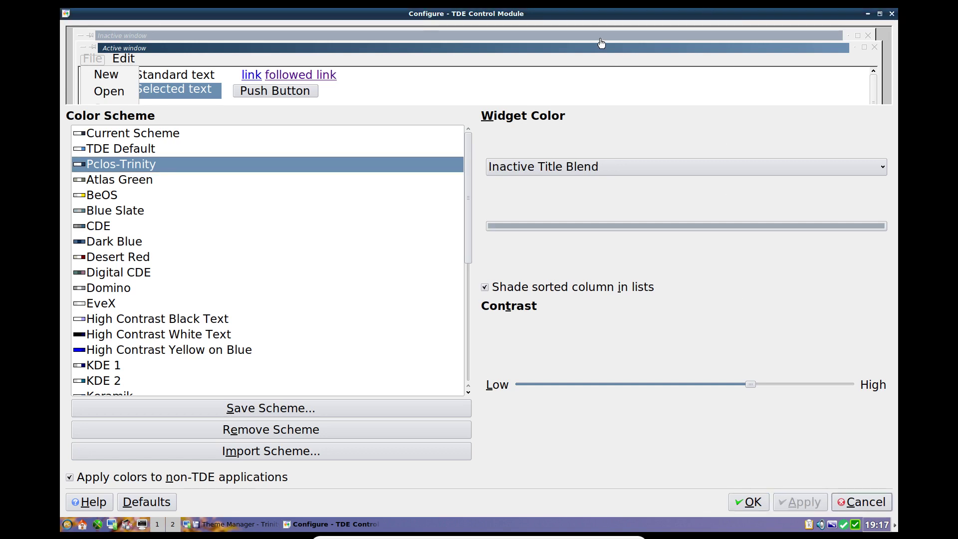
click(555, 50)
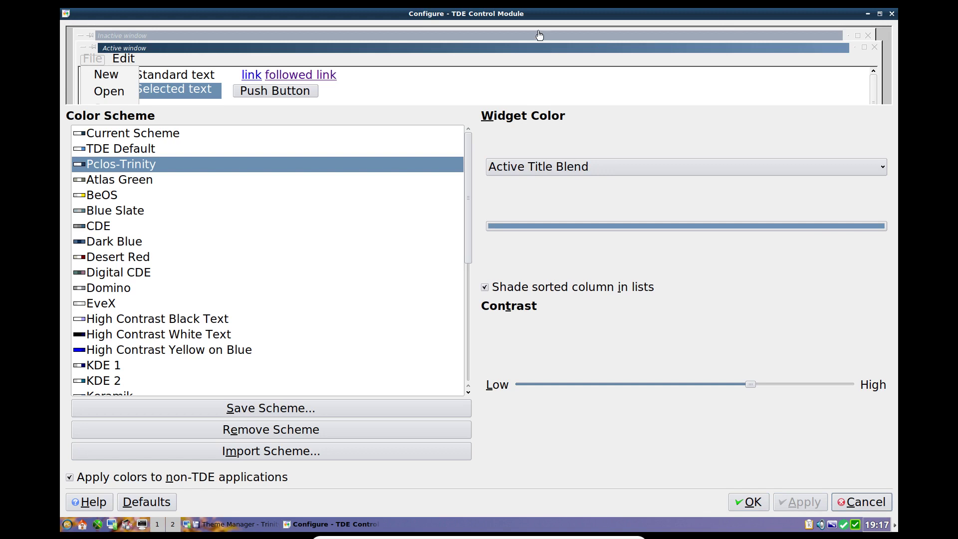
click(540, 31)
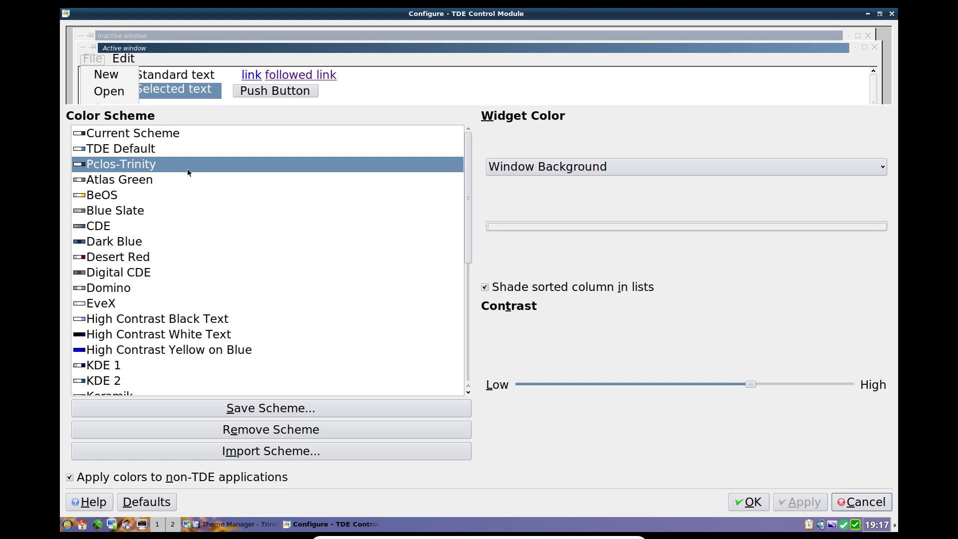
click(429, 90)
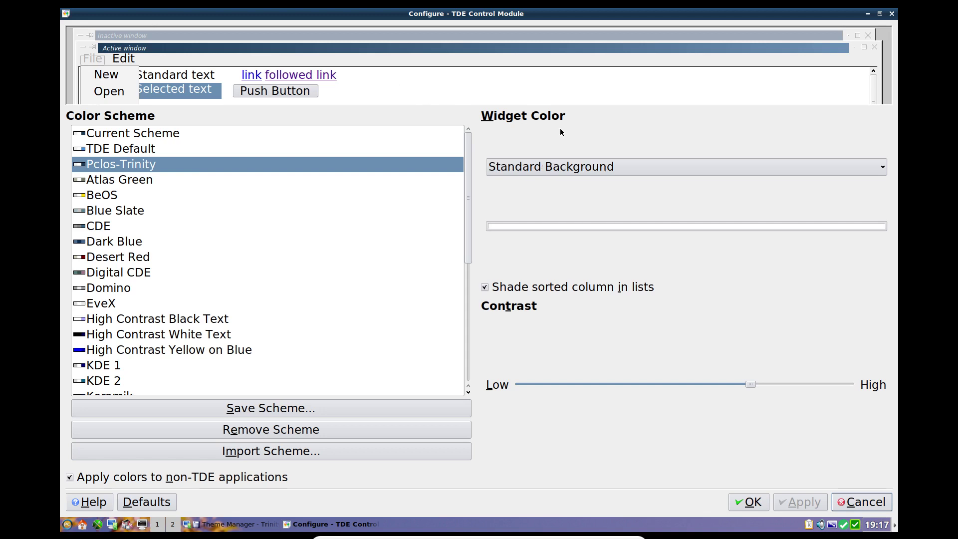
Step: Darken the Standard Background colour to grey #606060 and apply it
click(576, 227)
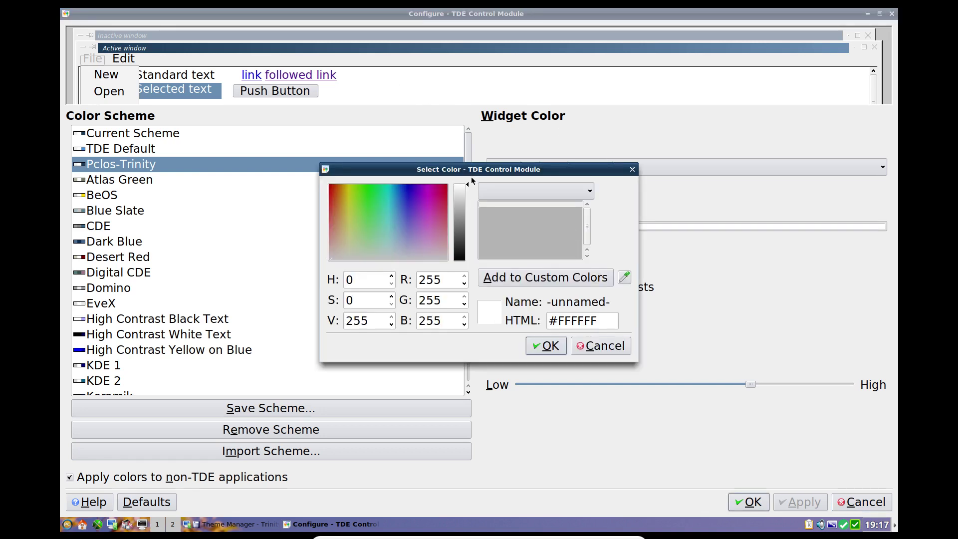
drag(468, 188, 465, 234)
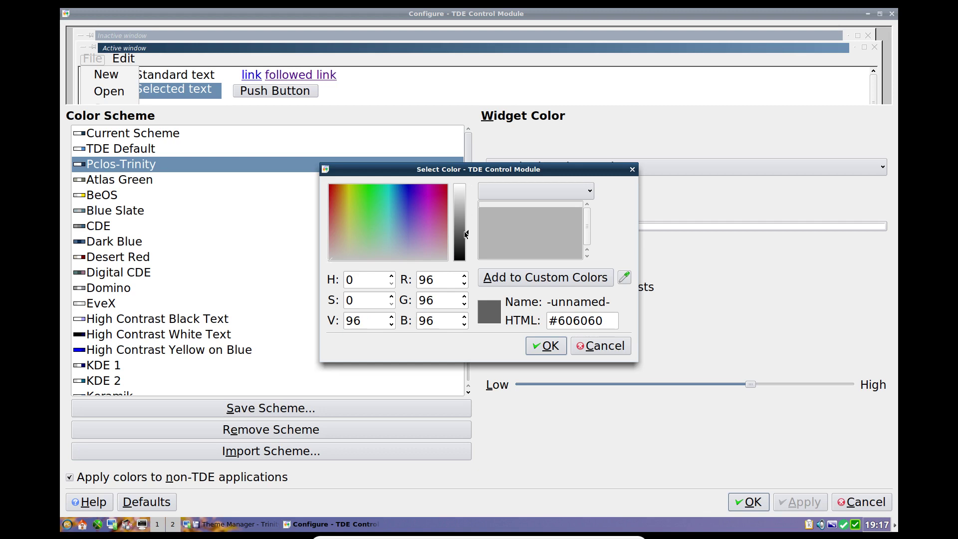
click(546, 346)
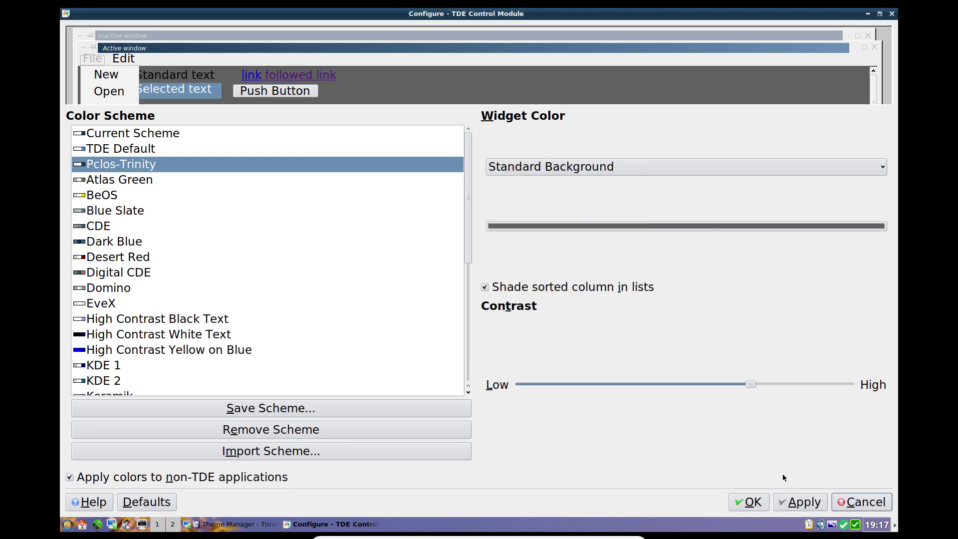
click(800, 499)
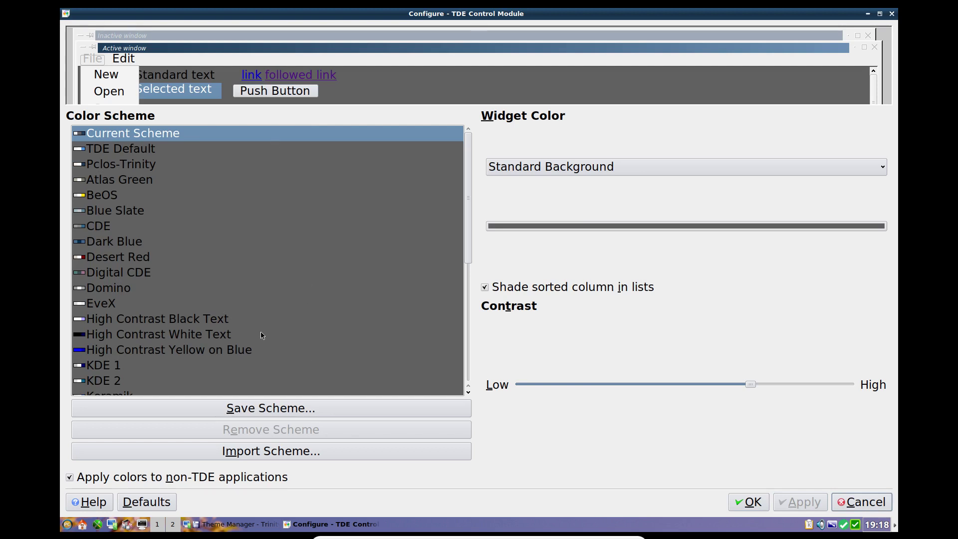
Step: Set the Window Background widget colour to mid-grey #7E7E7E and apply it
click(567, 170)
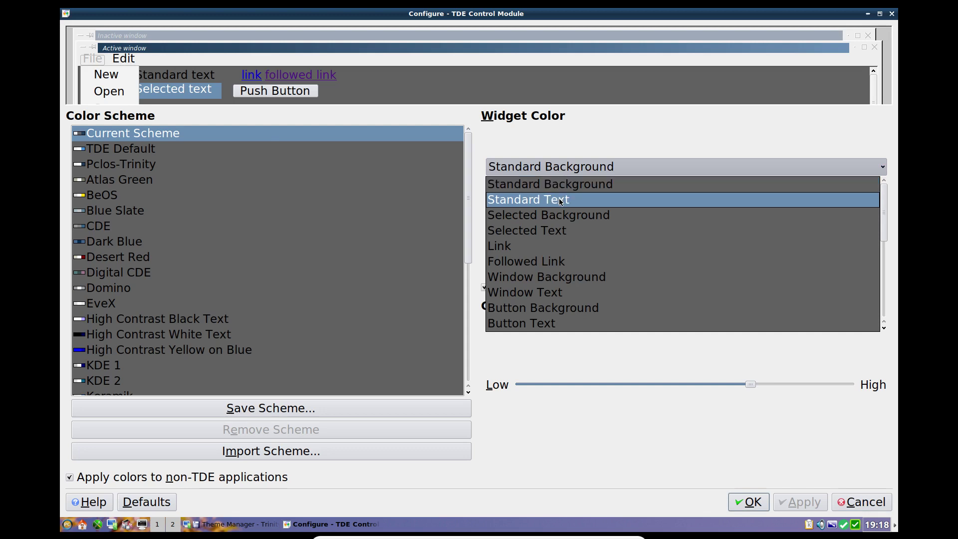
click(562, 281)
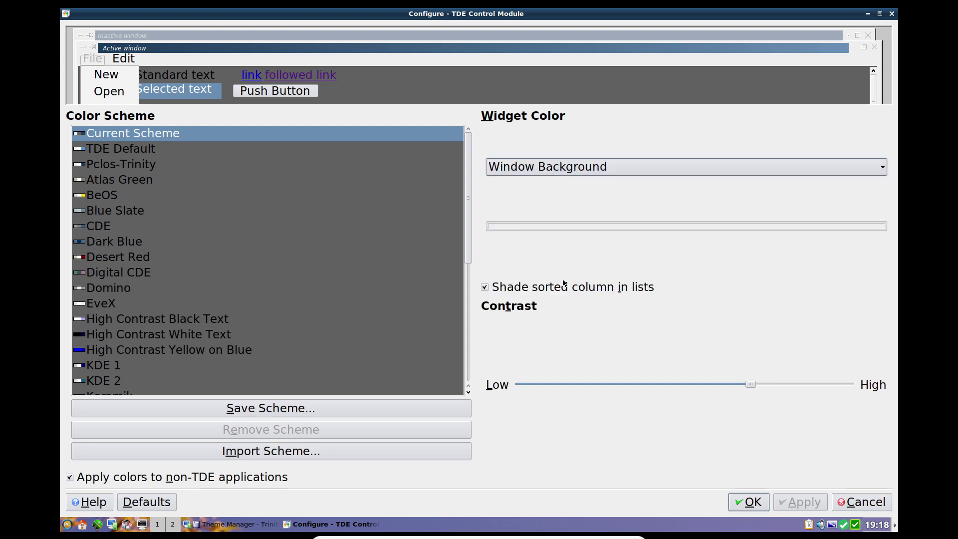
click(612, 226)
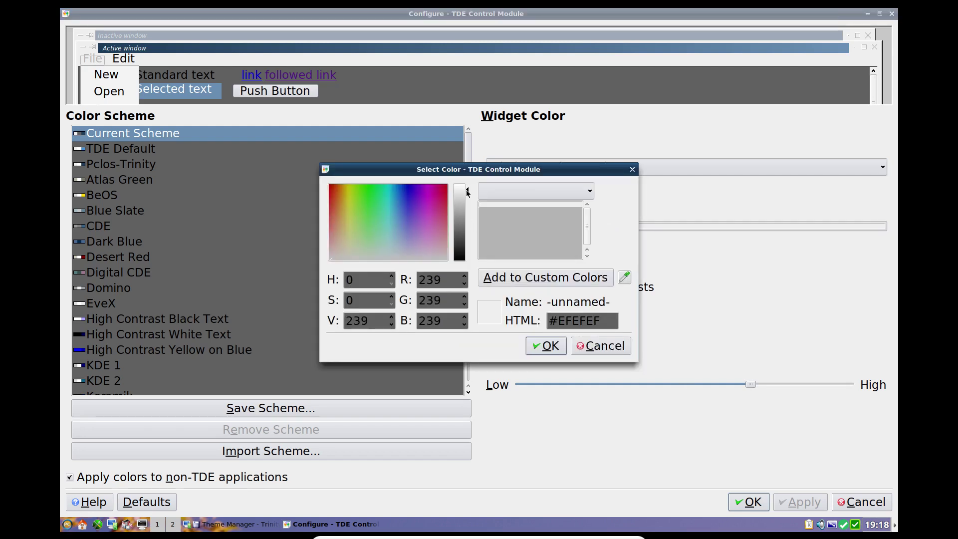
drag(467, 188, 468, 226)
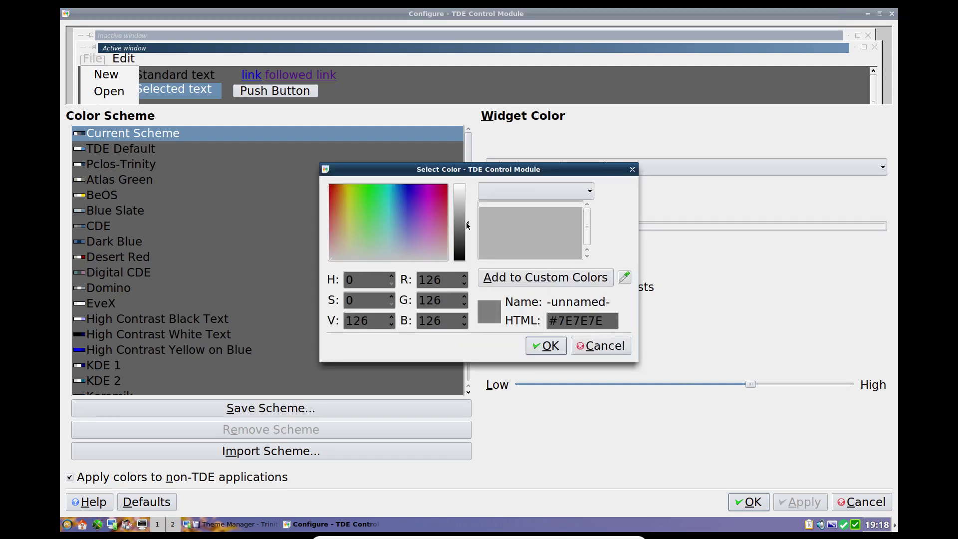
click(535, 351)
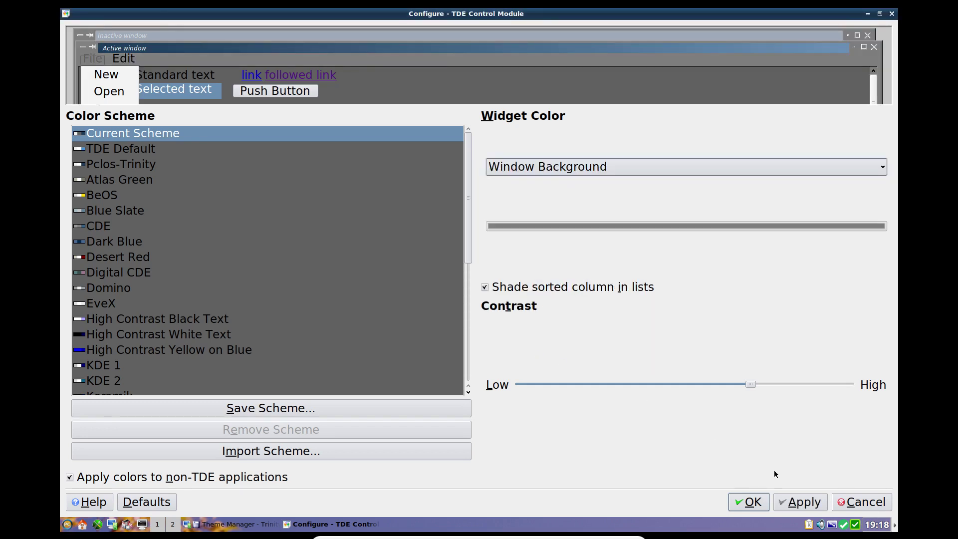
click(798, 502)
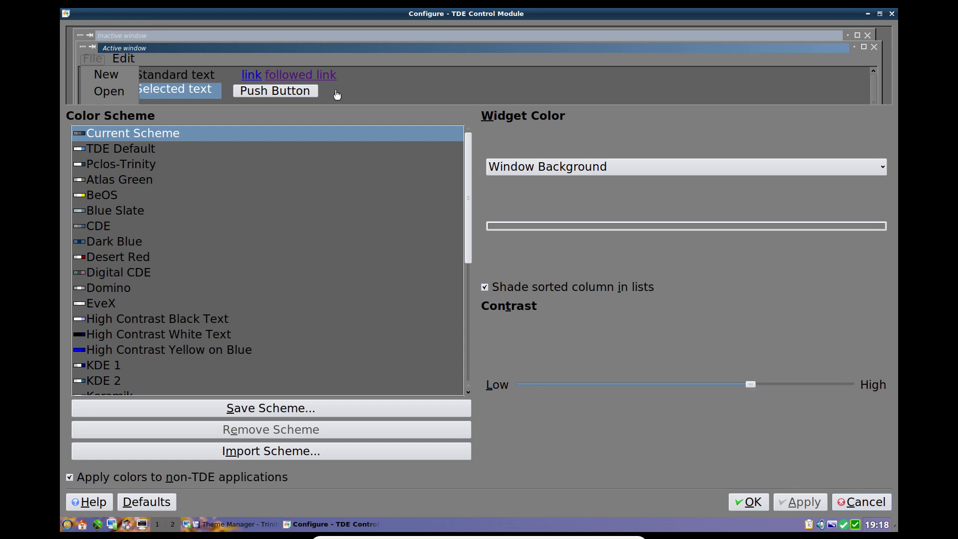
Step: Set the Button Background colour to near-black #0A0A0A
click(237, 93)
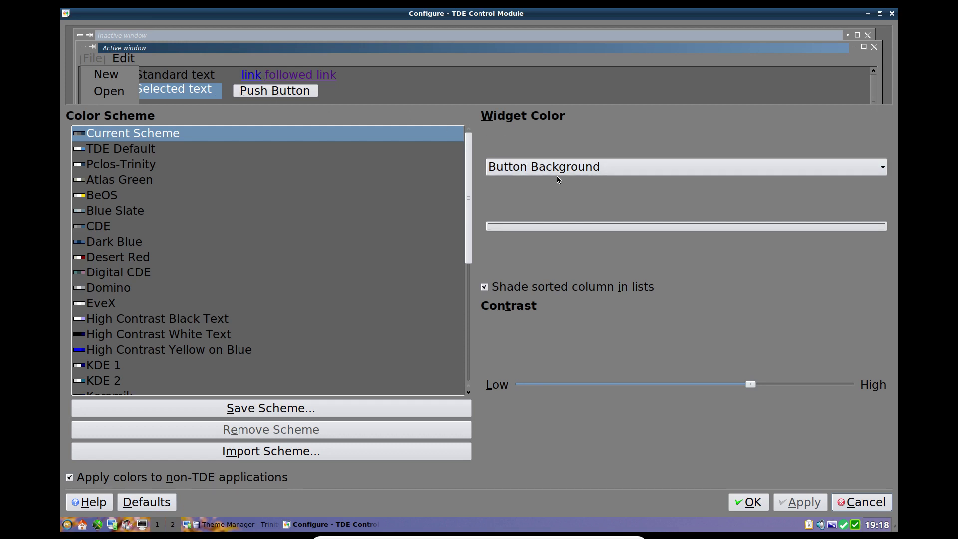
click(569, 227)
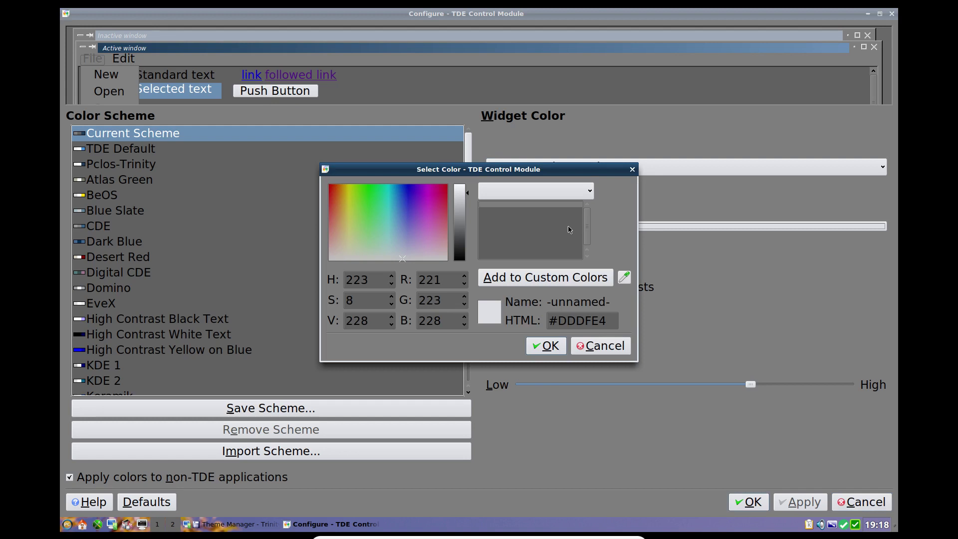
click(461, 258)
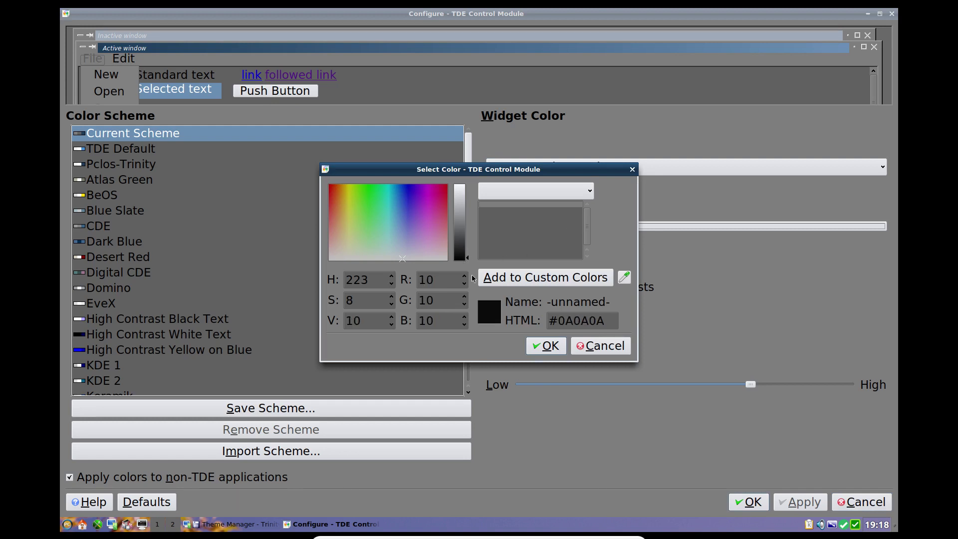
click(549, 346)
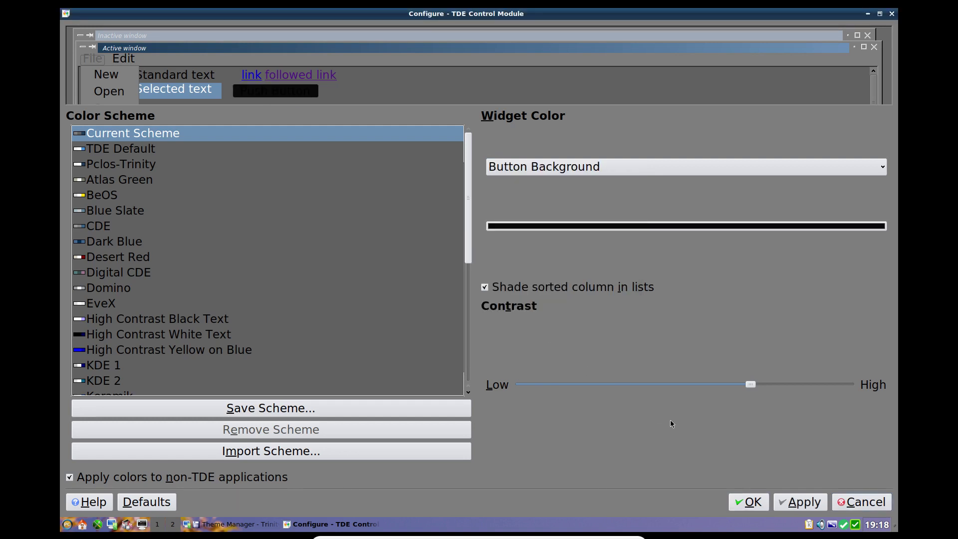
Step: Set the Button Text colour to light grey #BEBEBE
click(273, 95)
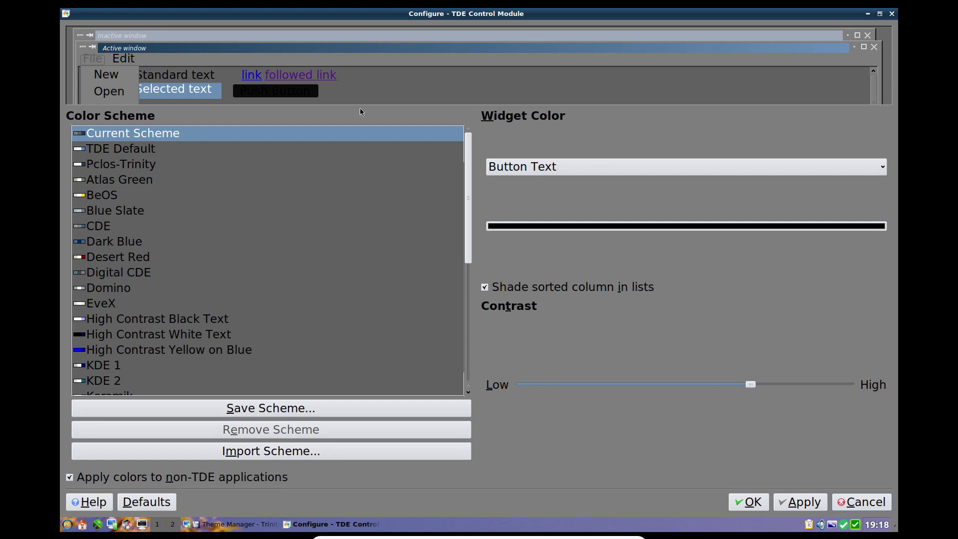
click(529, 227)
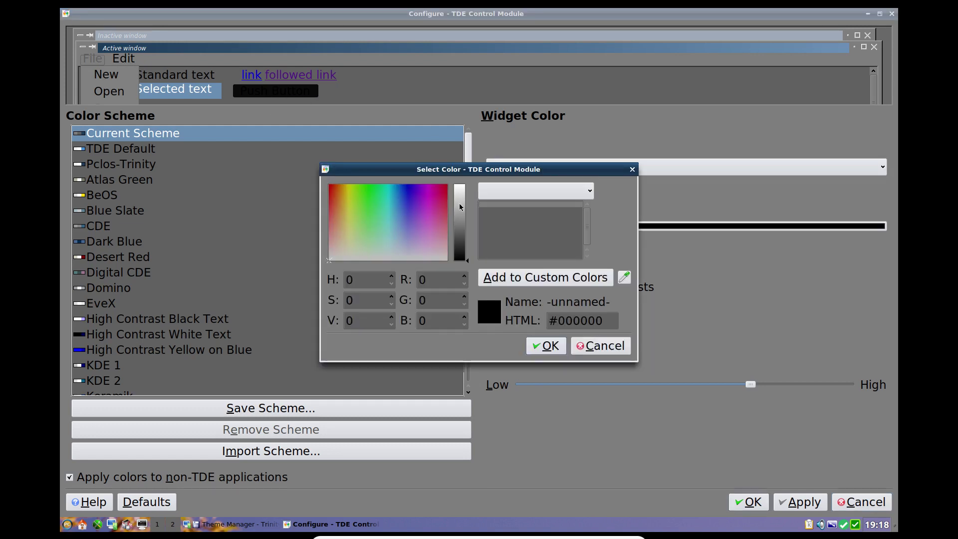
click(458, 203)
click(550, 345)
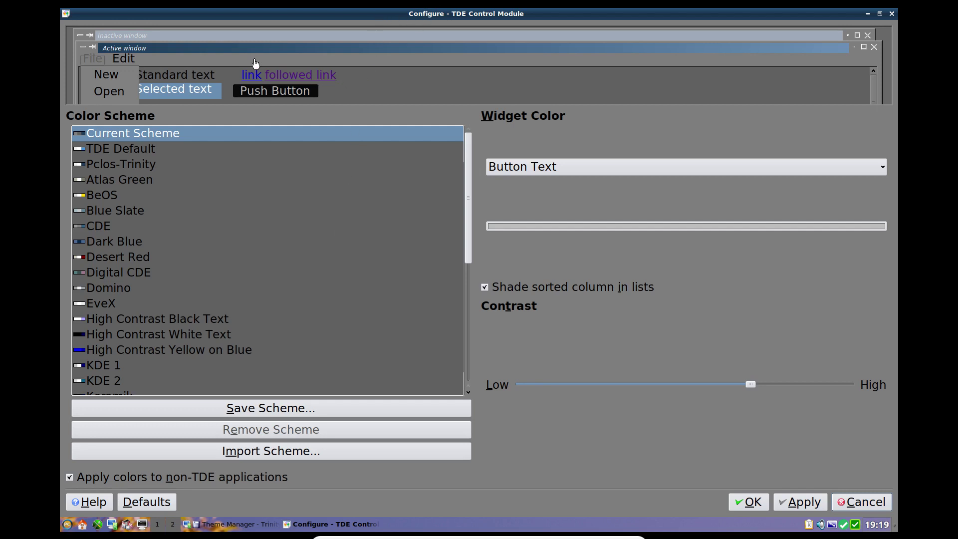
Step: Pick the active title bar as the widget colour to edit, leaving its colour unchanged
click(238, 50)
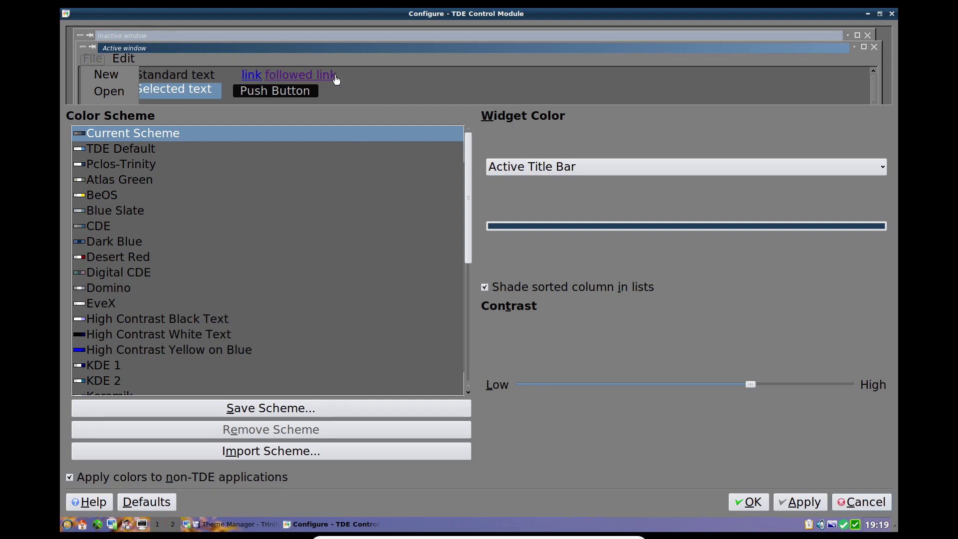
click(561, 226)
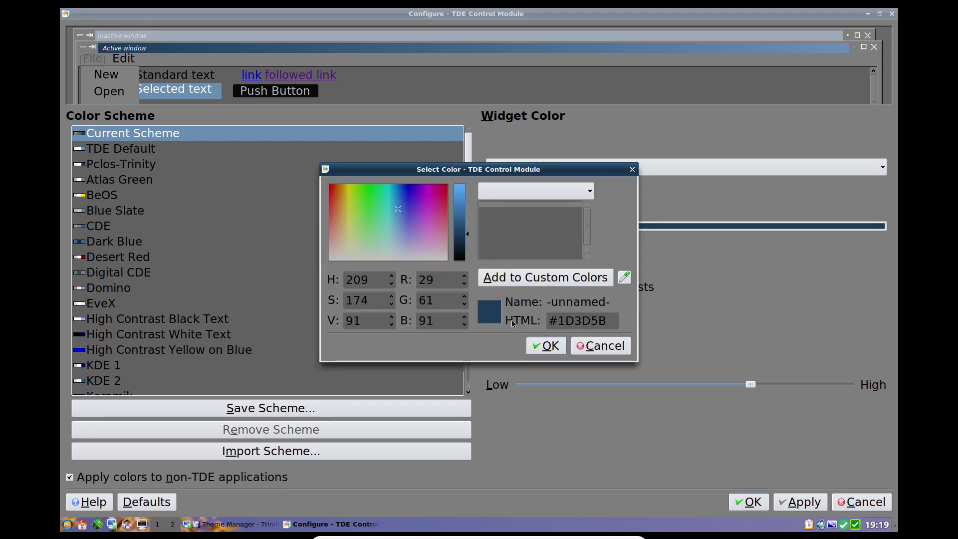
click(547, 347)
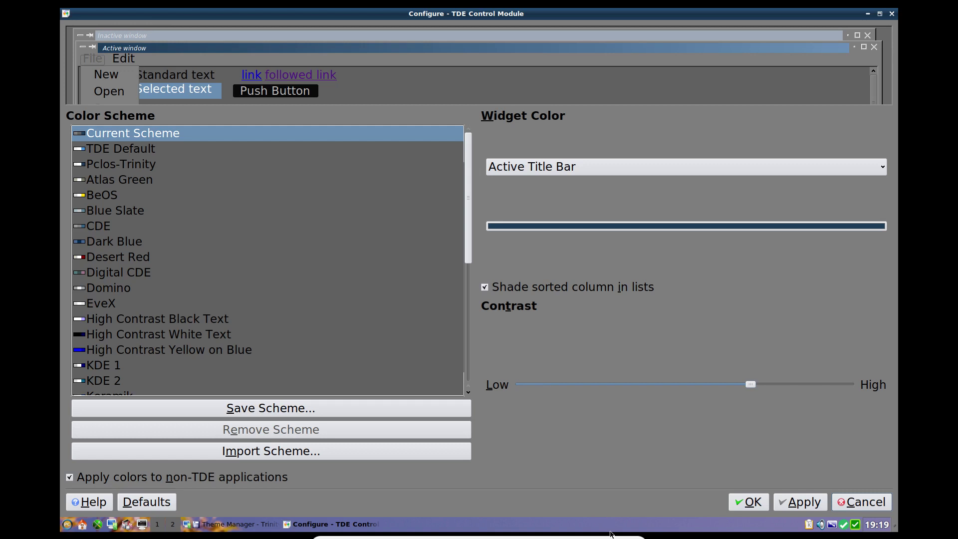
Step: Save the current colours as a new colour scheme named 'pclos dark'
click(272, 410)
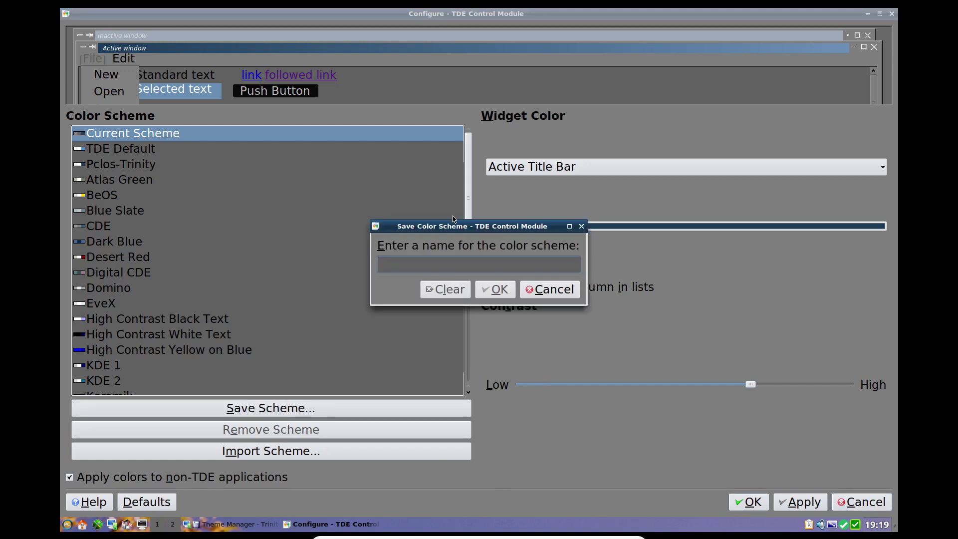
text(pclos dark)
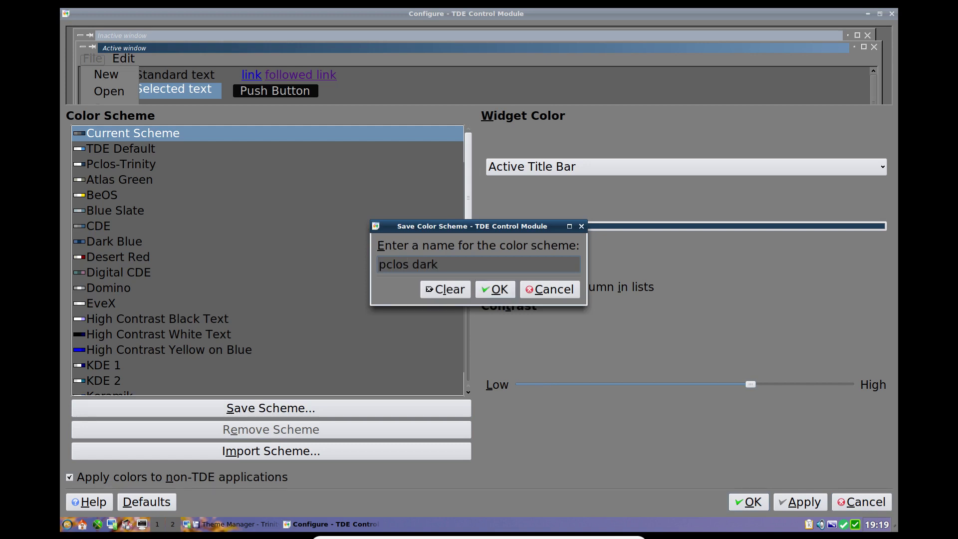
click(497, 290)
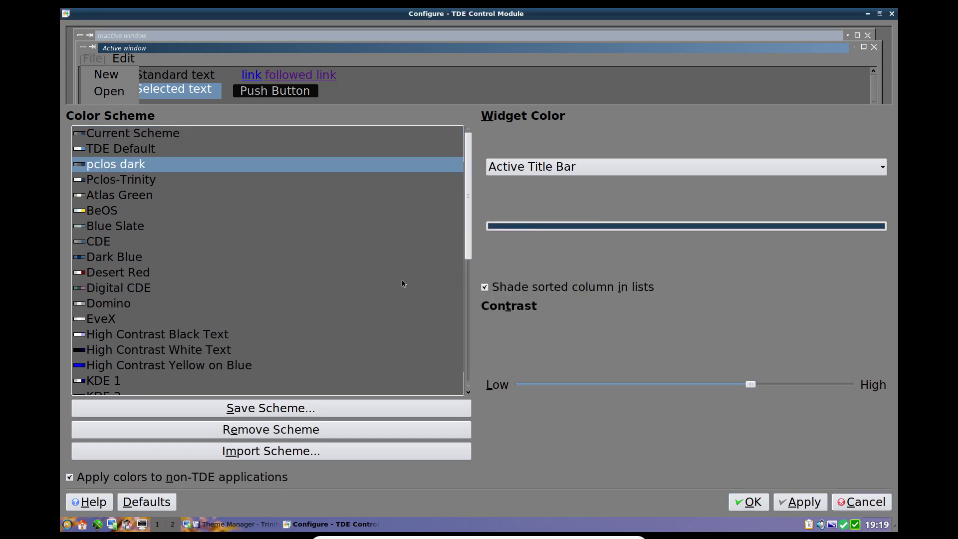
Step: Set the active title button colour to black (#000000) and apply it
click(82, 49)
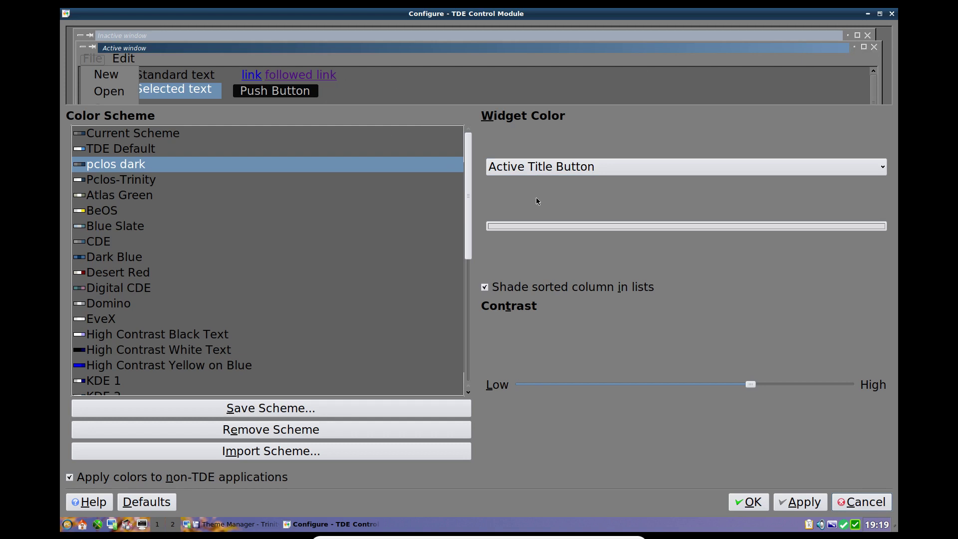
click(579, 228)
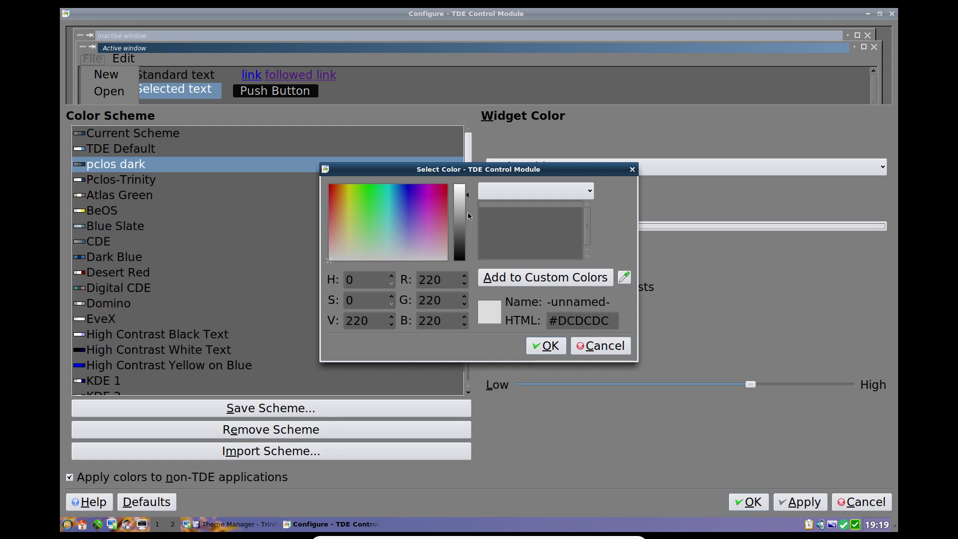
drag(468, 199, 468, 269)
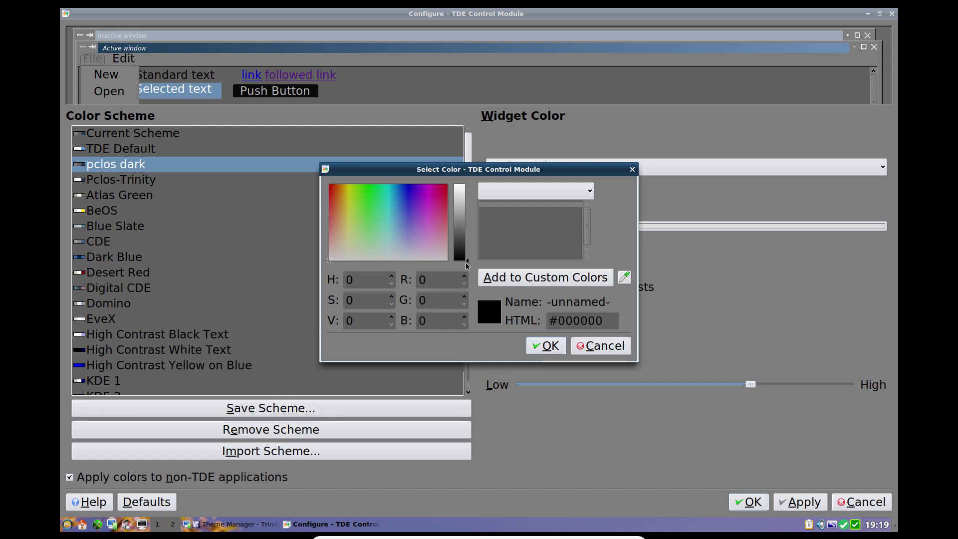
click(546, 346)
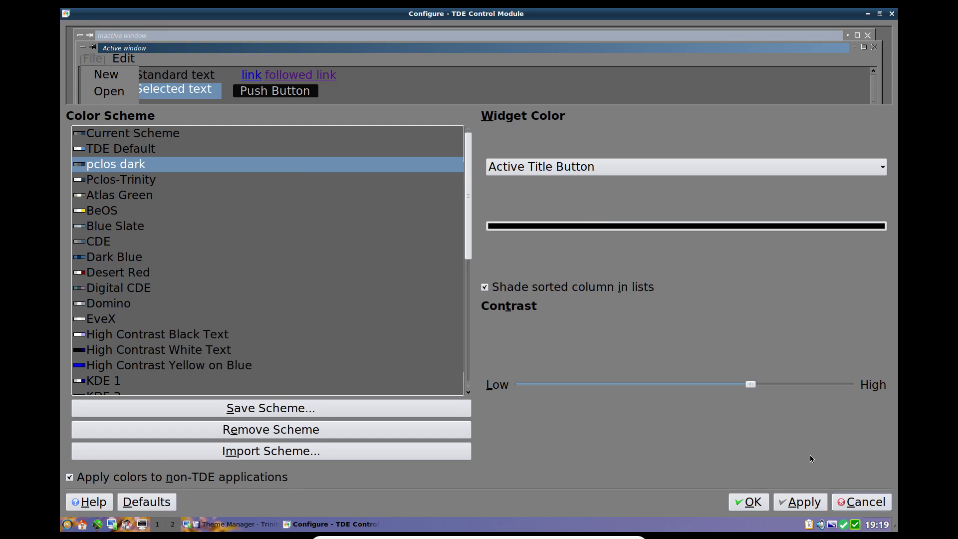
click(803, 503)
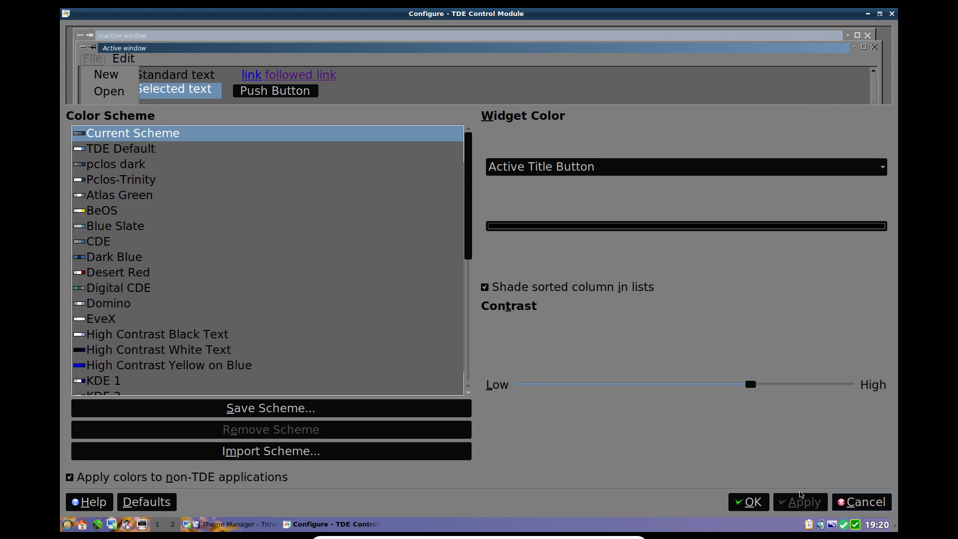
Step: Set the active title button colour to grey #606060 and apply it
click(555, 229)
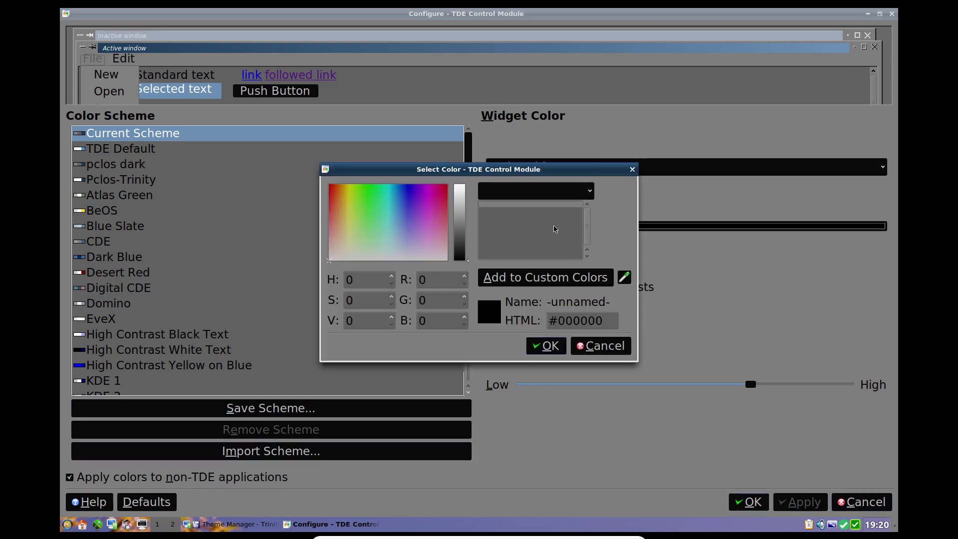
click(460, 236)
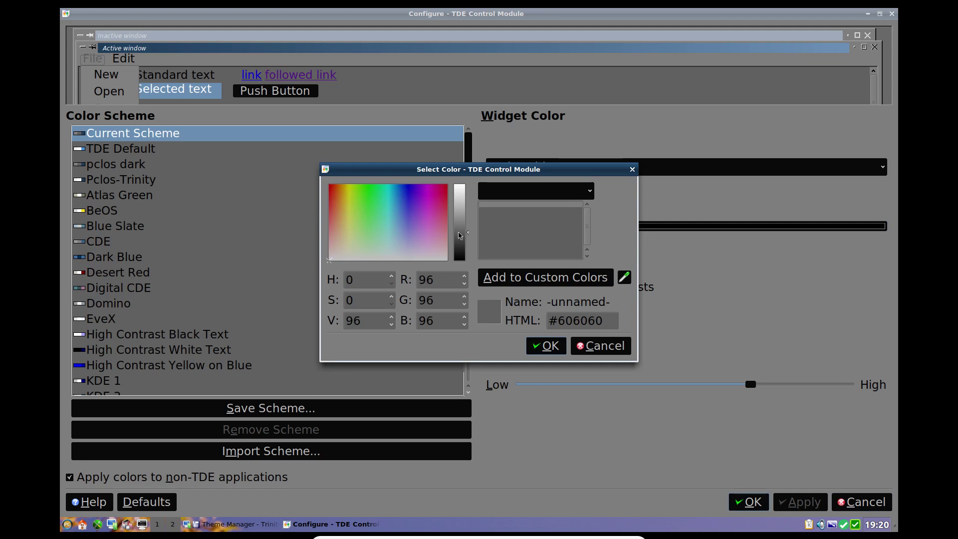
click(547, 346)
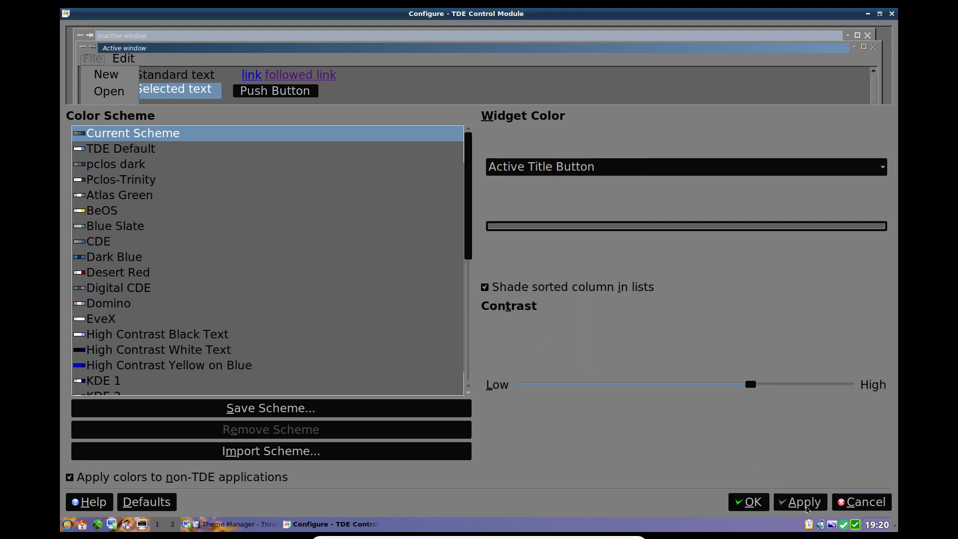
click(805, 502)
Step: Set Button Background to grey #565656, turn off sorted-column shading in lists, and apply both
click(315, 96)
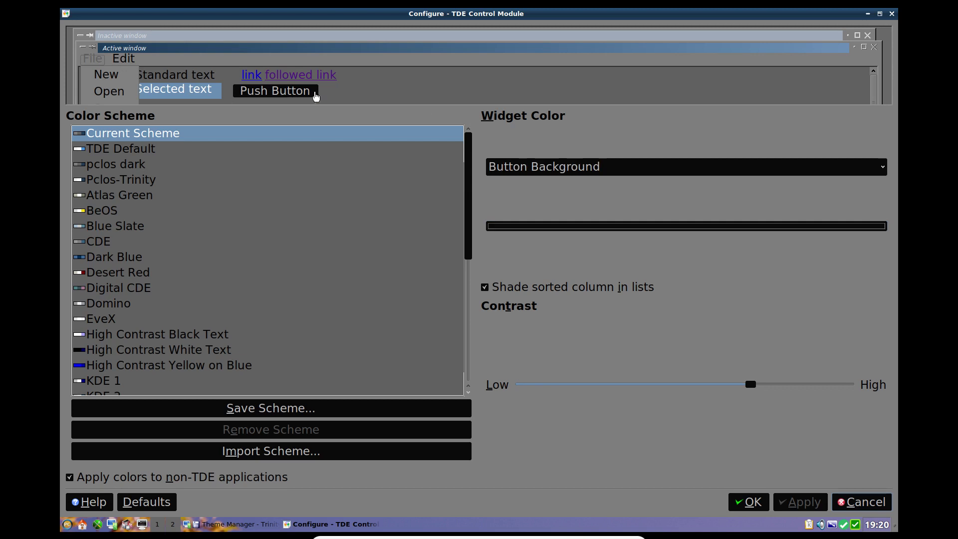
click(562, 231)
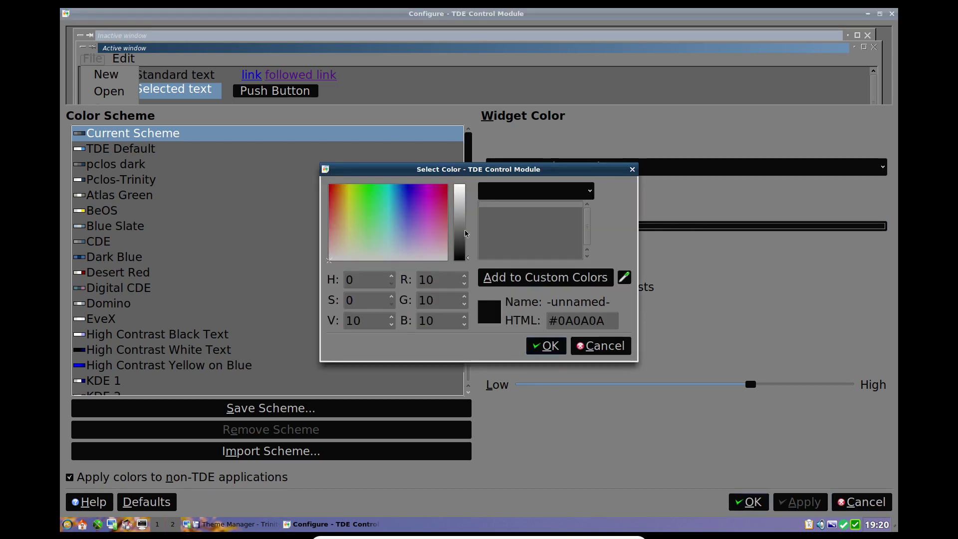
click(463, 236)
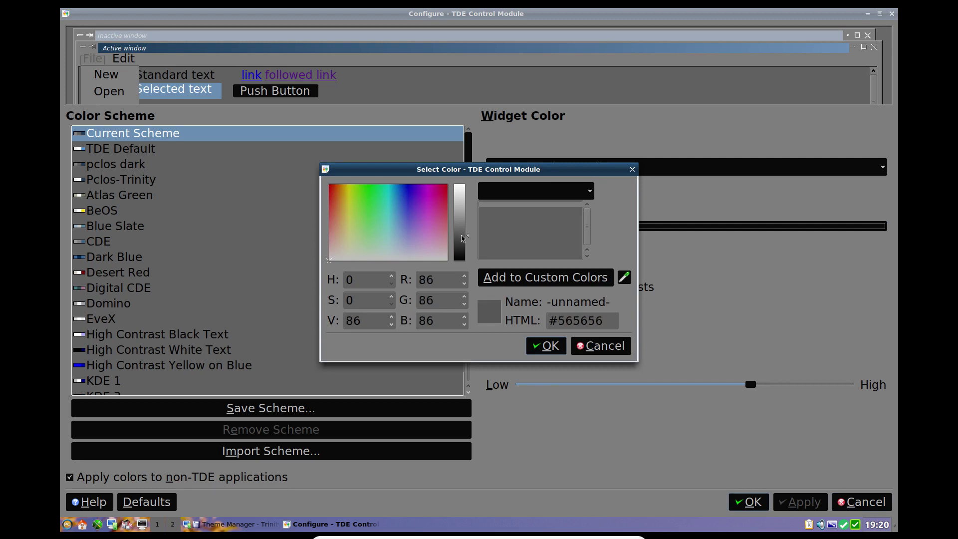
click(555, 347)
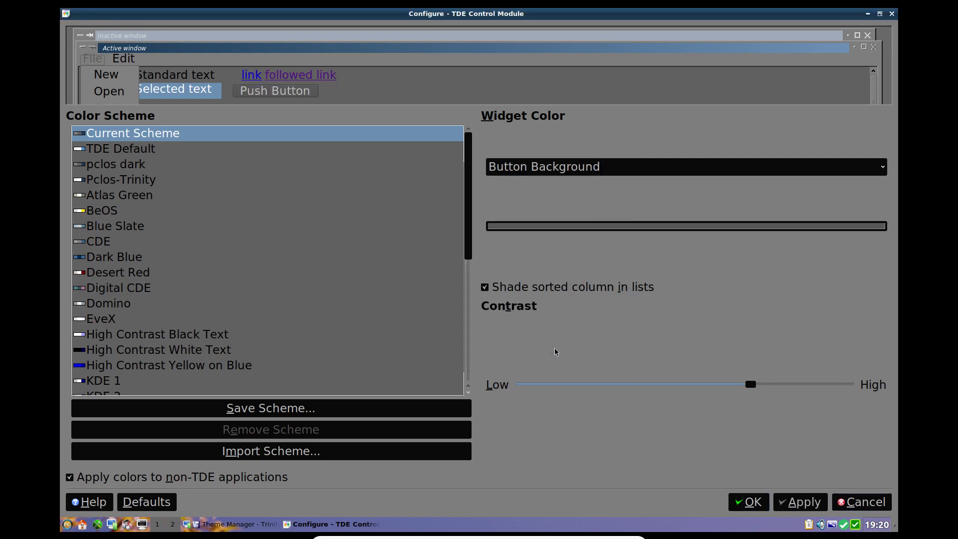
click(800, 503)
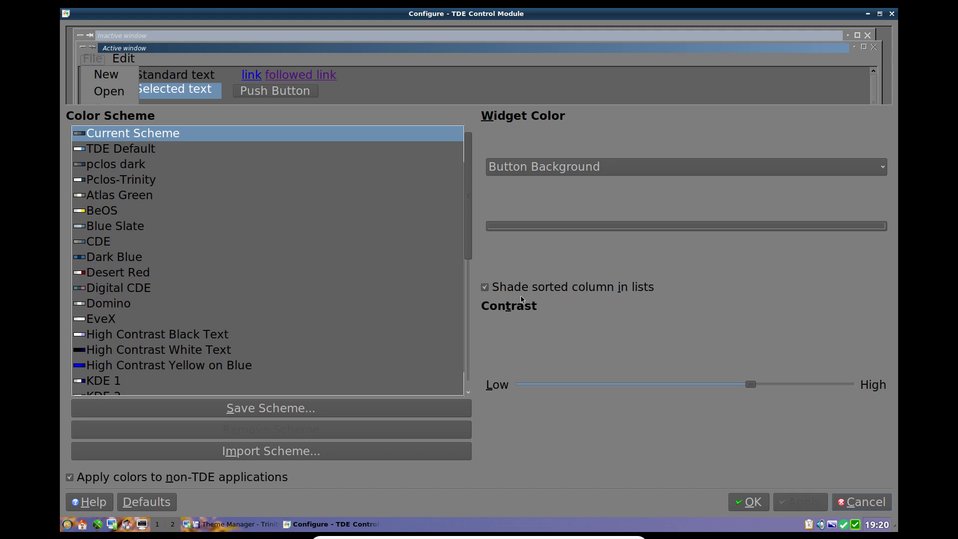
click(485, 288)
click(796, 505)
Step: Give the selected background a purple colour and apply it
click(177, 98)
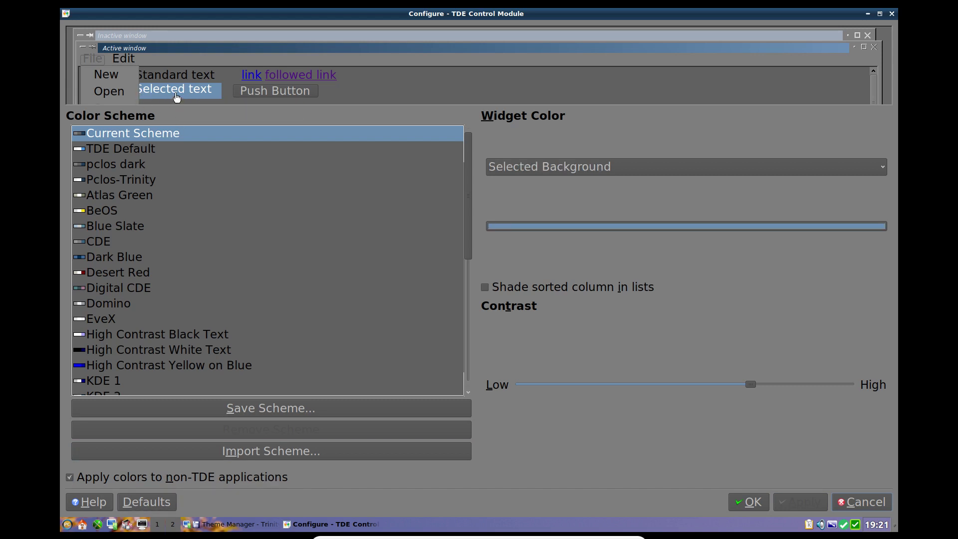
click(540, 228)
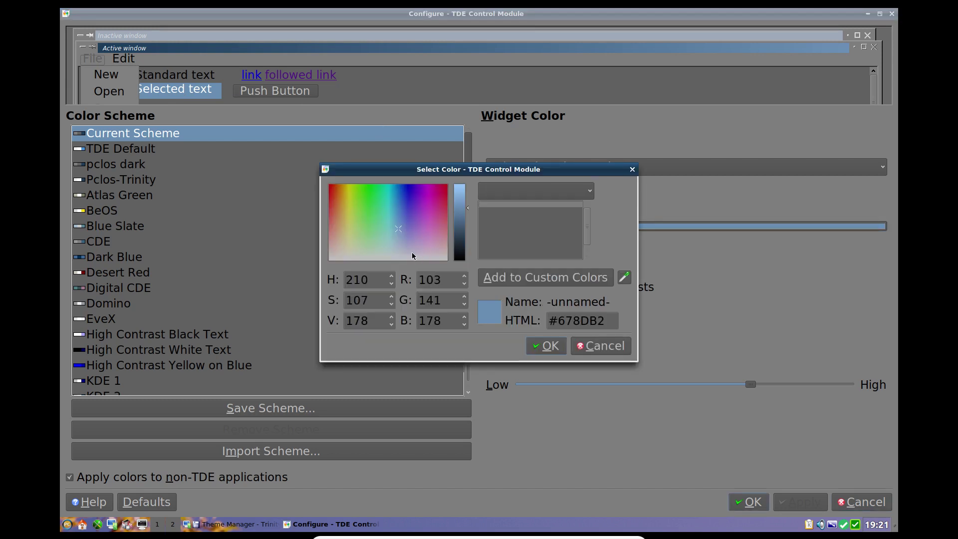
drag(400, 229, 412, 196)
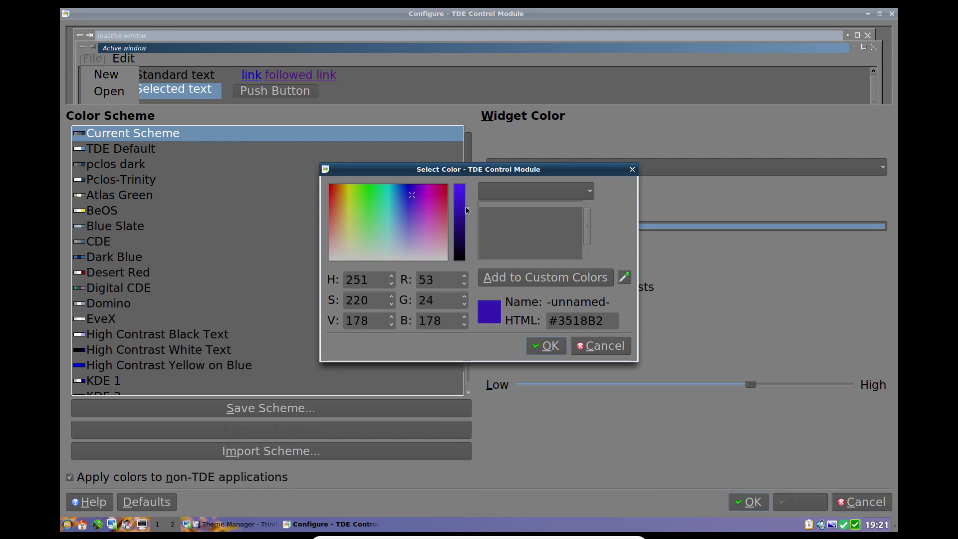
drag(465, 207, 467, 214)
click(537, 345)
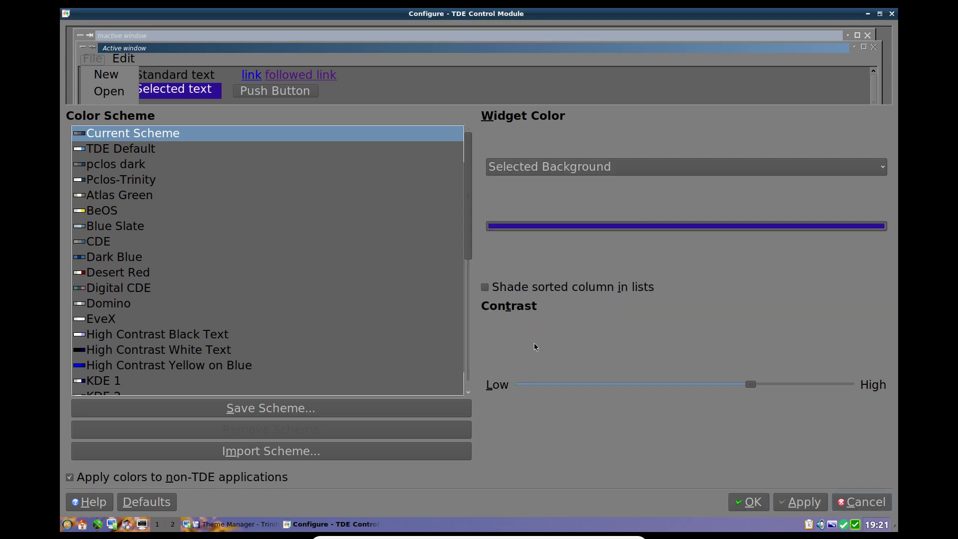
click(802, 505)
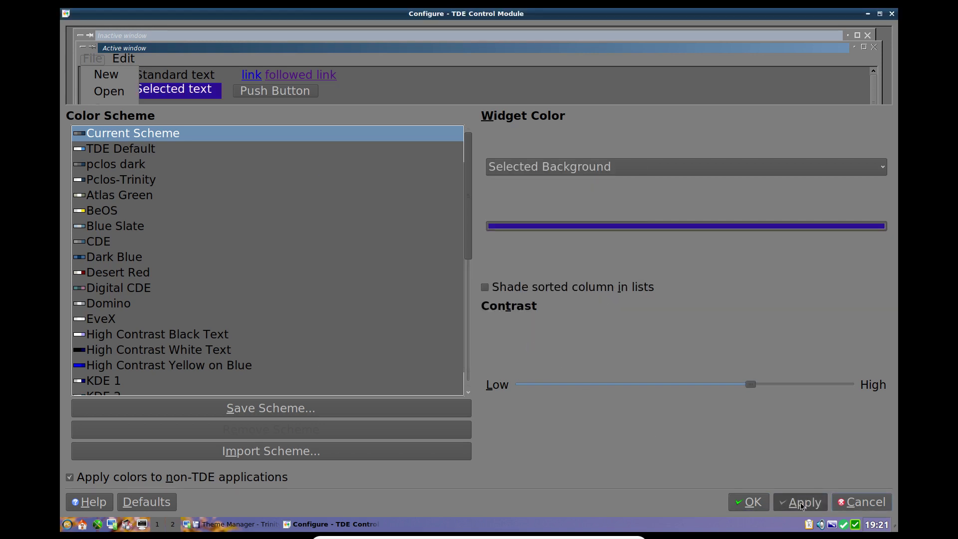
Step: Load the pclos dark scheme and apply #163048, sampled from the title bar, as selected background
click(236, 160)
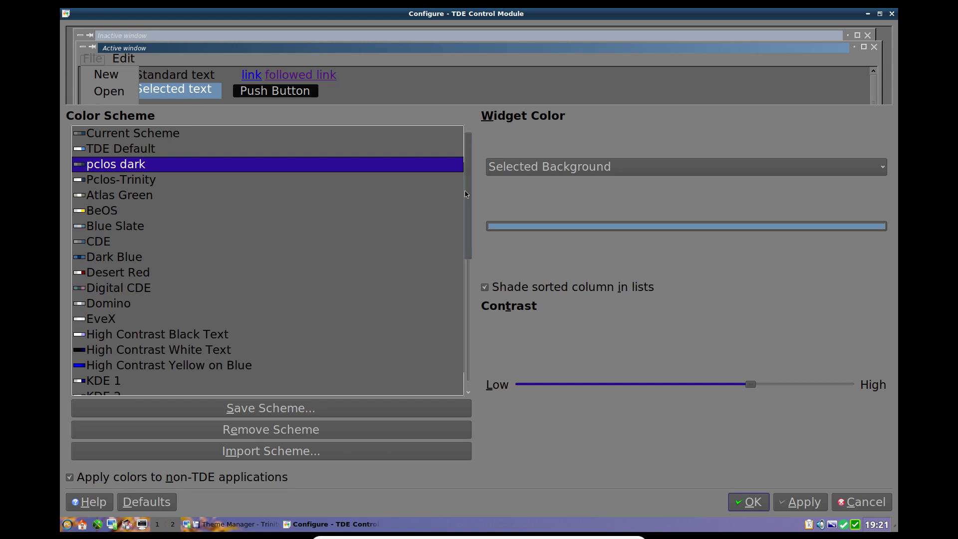
click(632, 227)
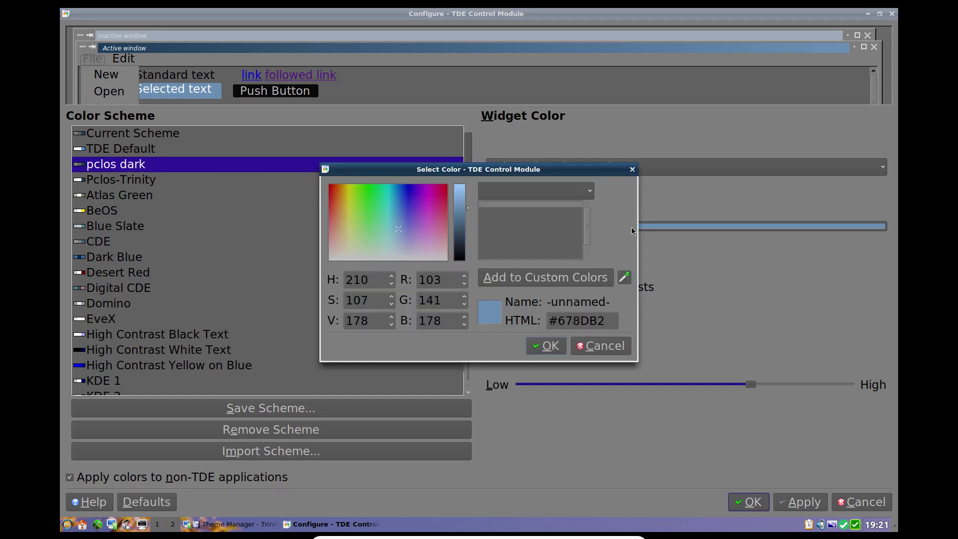
click(626, 278)
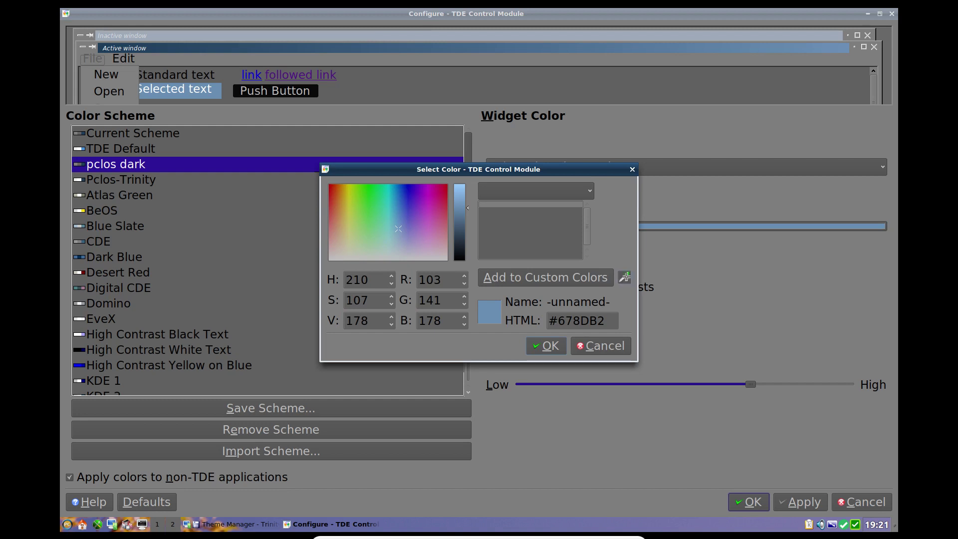
click(391, 169)
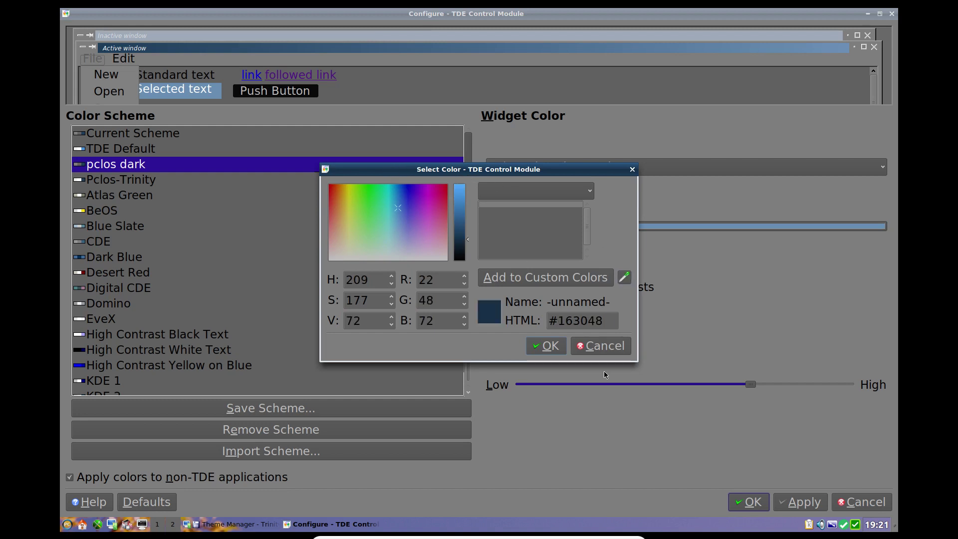
click(546, 346)
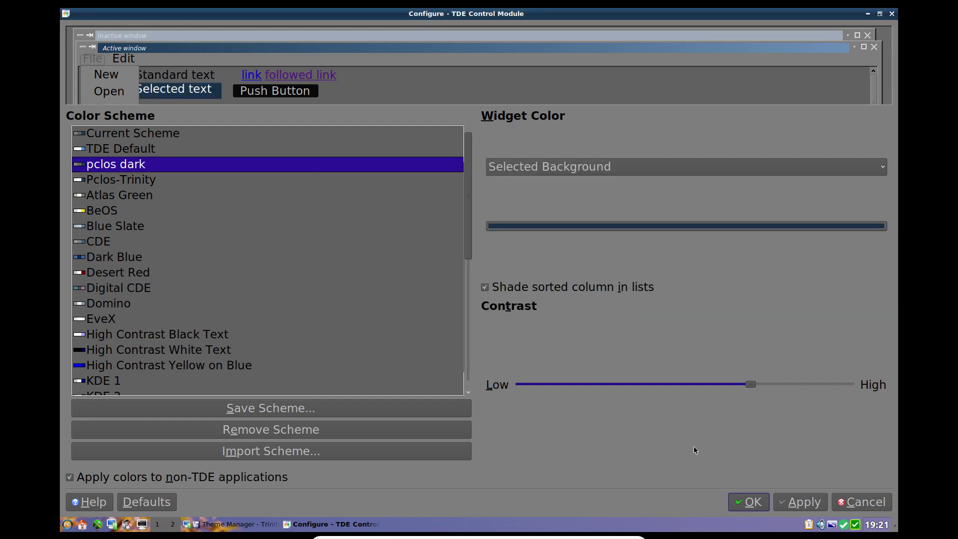
click(808, 502)
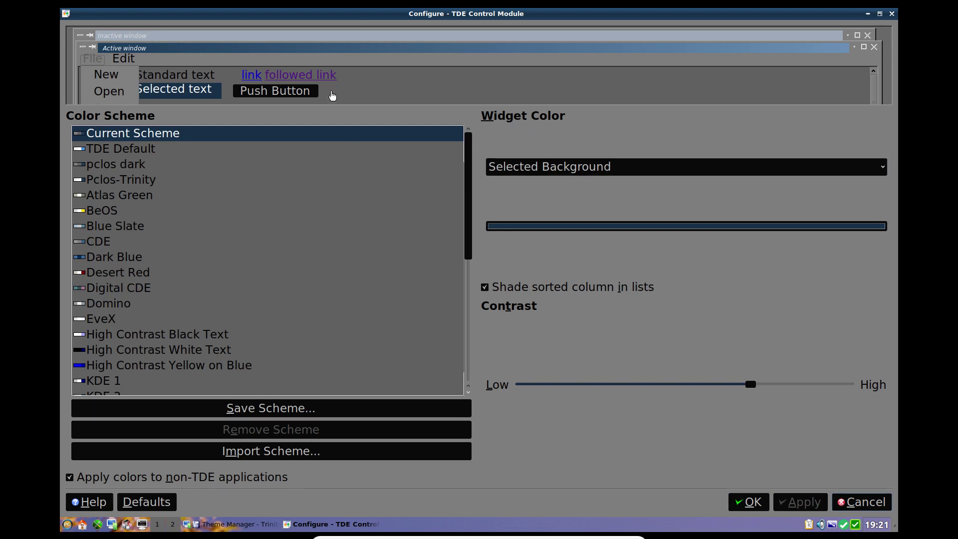
Step: Lighten the button background from near-black to dark grey #242424 and confirm it
click(316, 97)
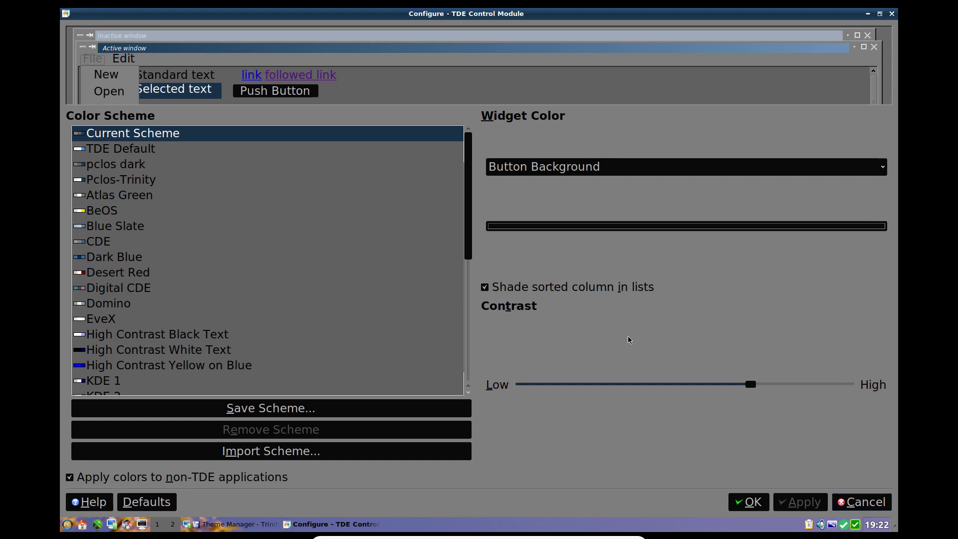
click(564, 227)
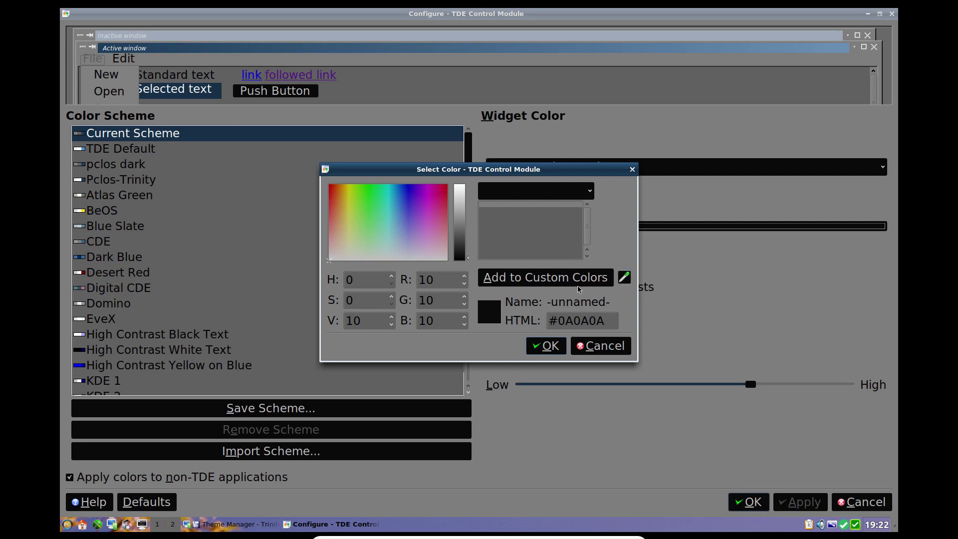
drag(468, 259, 465, 250)
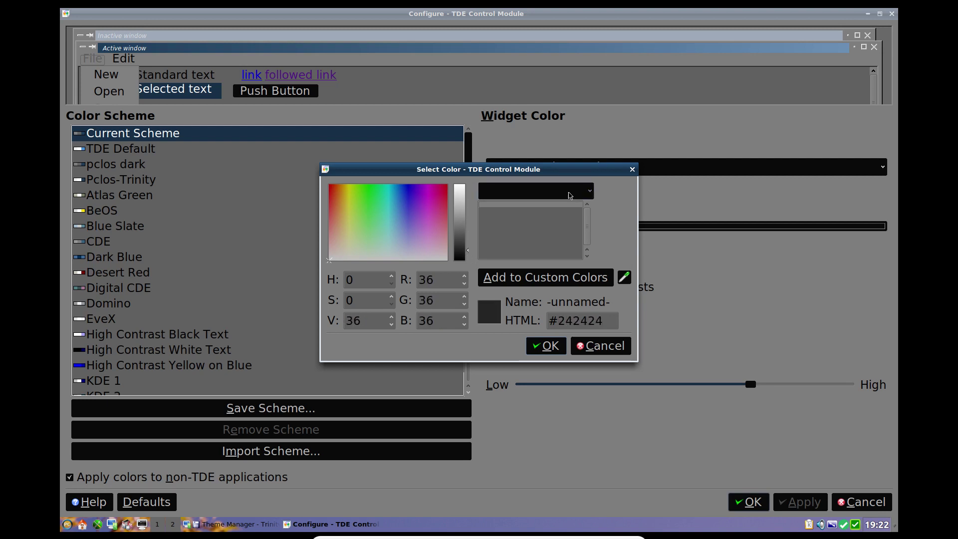
click(589, 192)
click(590, 193)
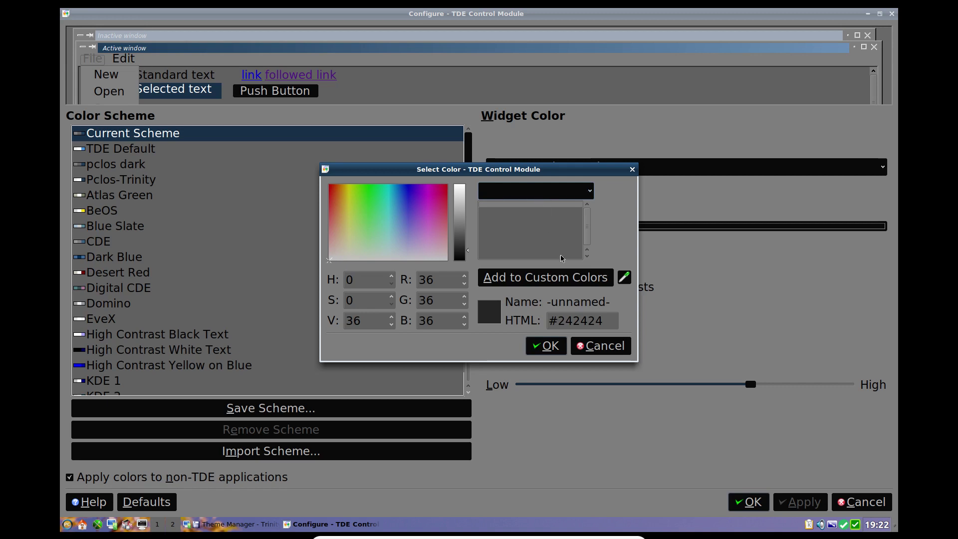
click(550, 348)
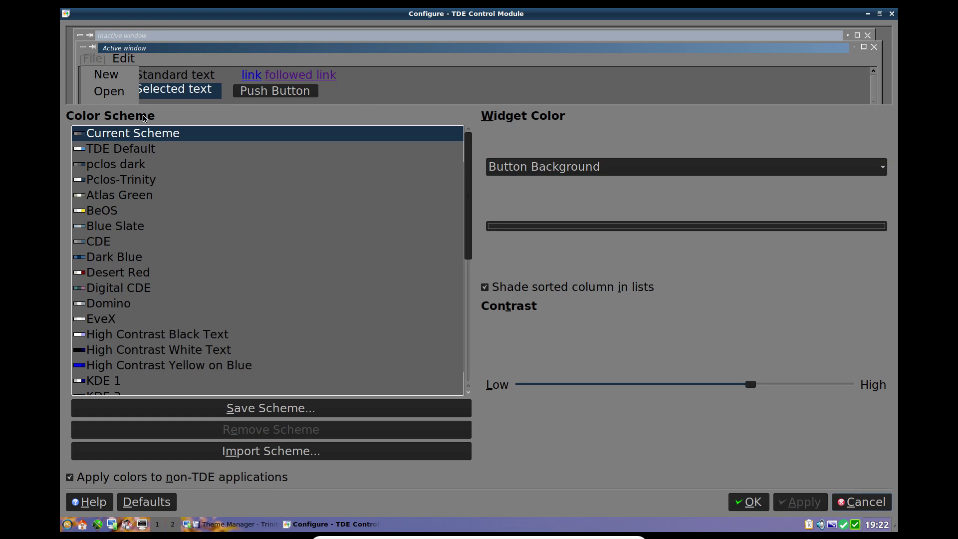
Step: Overwrite the saved 'pclos dark' scheme with the current colours and close the colour settings
click(120, 165)
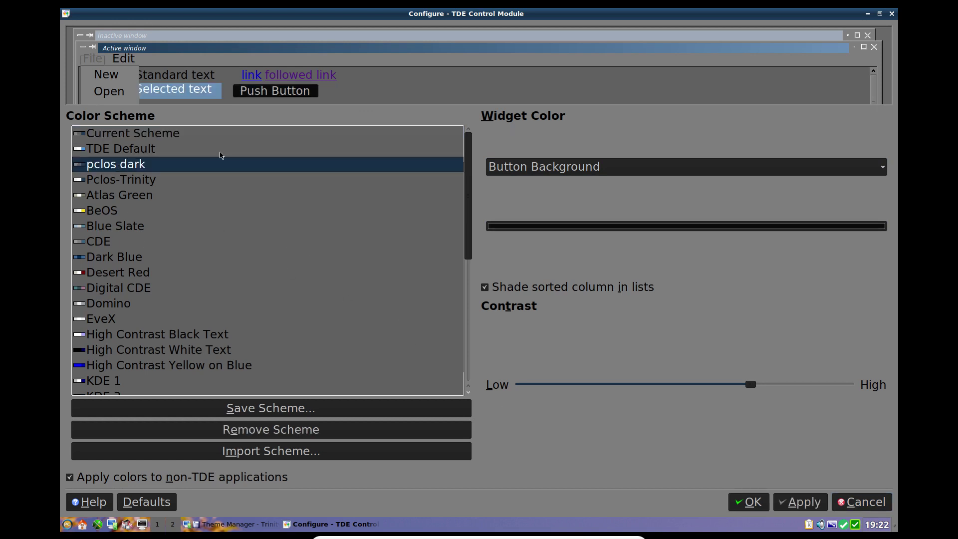
click(136, 139)
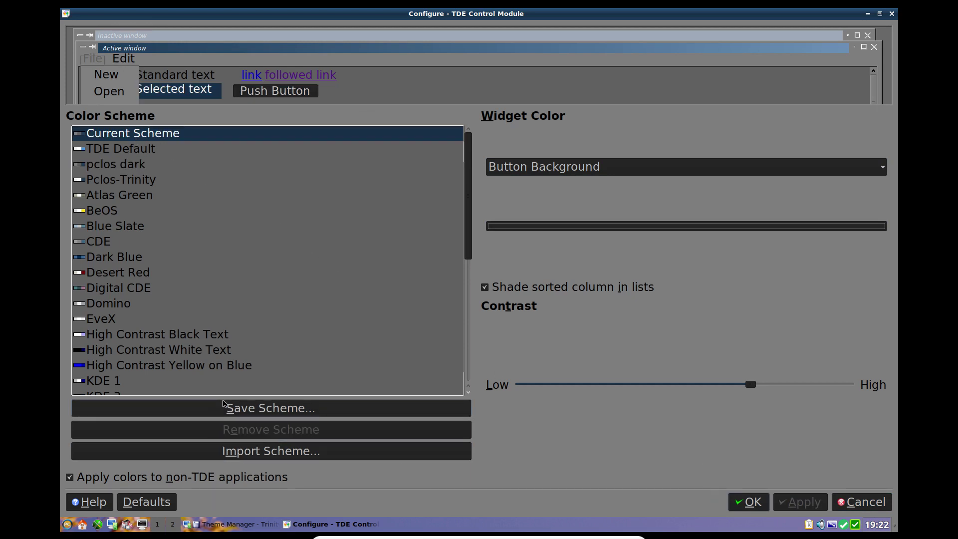
click(237, 410)
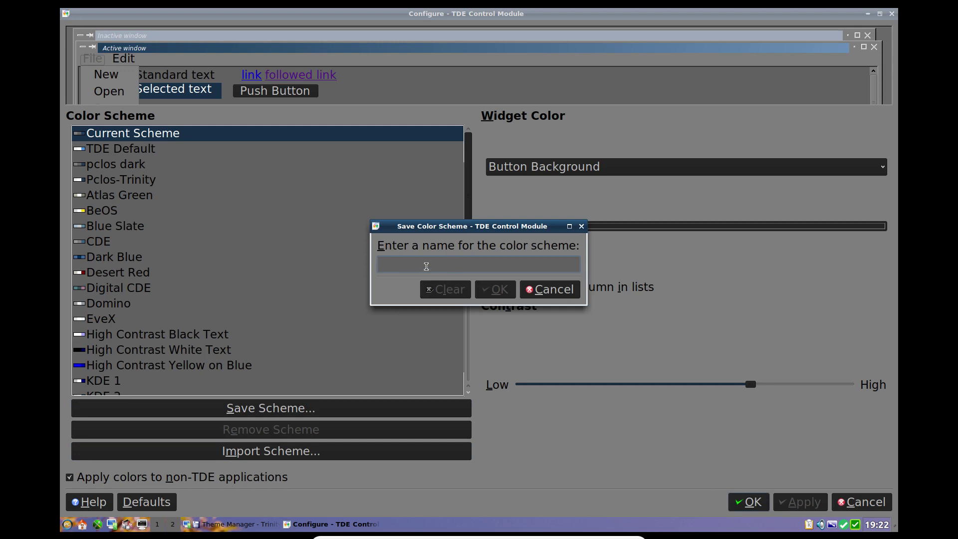
text(pclos dark)
click(498, 286)
click(427, 305)
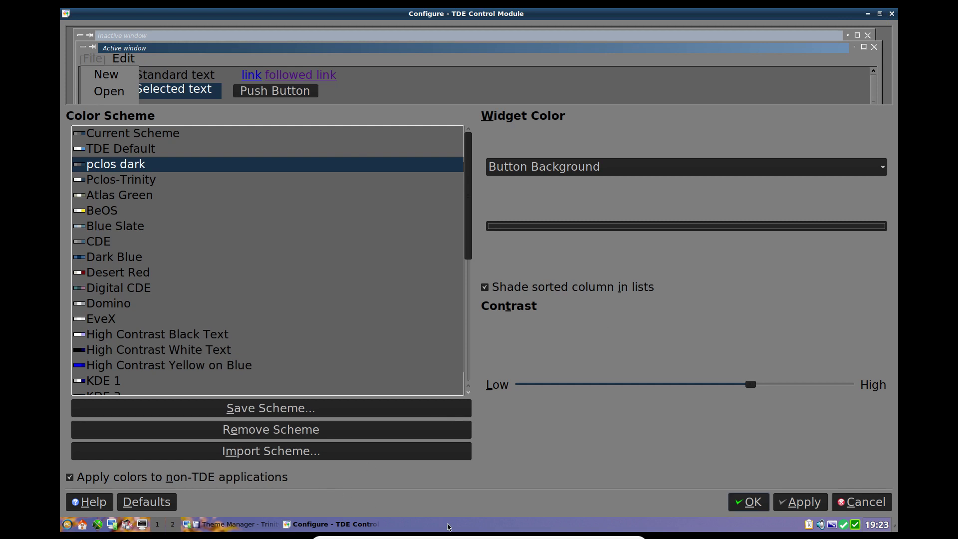
click(892, 16)
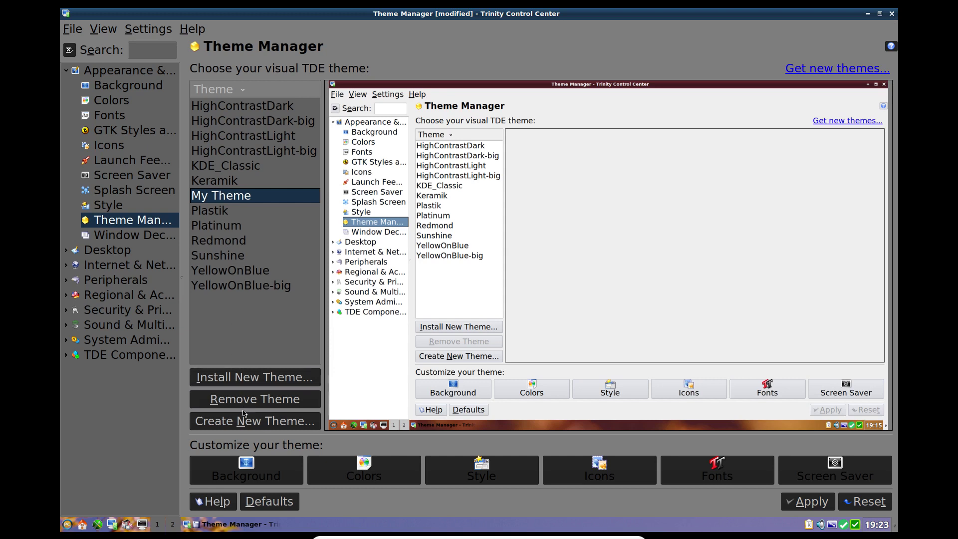
Step: Create a new theme named 'My Theme2'
click(245, 425)
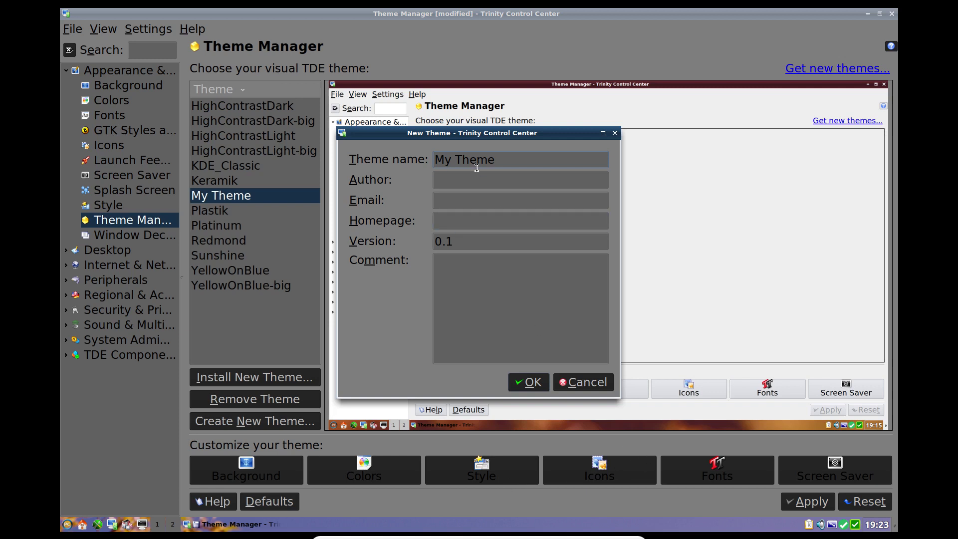
text(2)
click(537, 384)
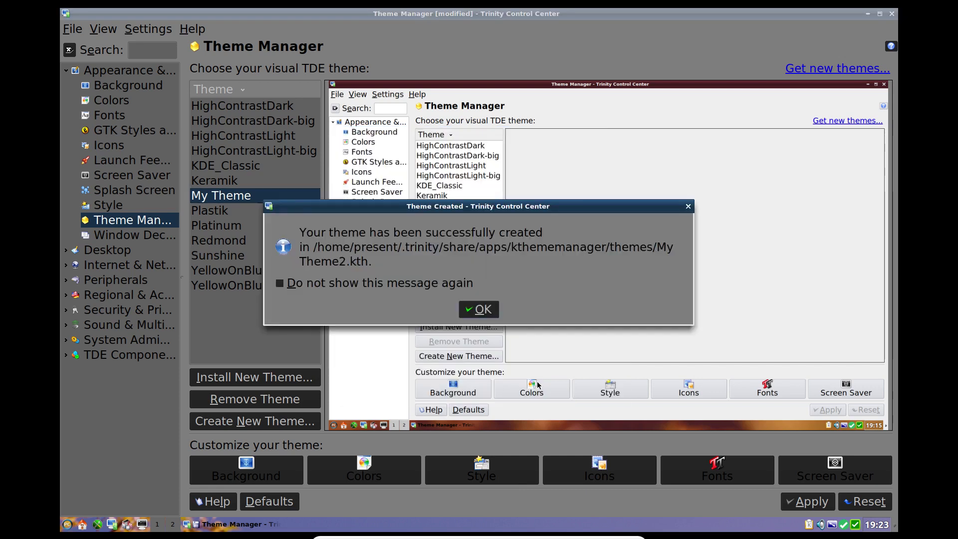
click(485, 310)
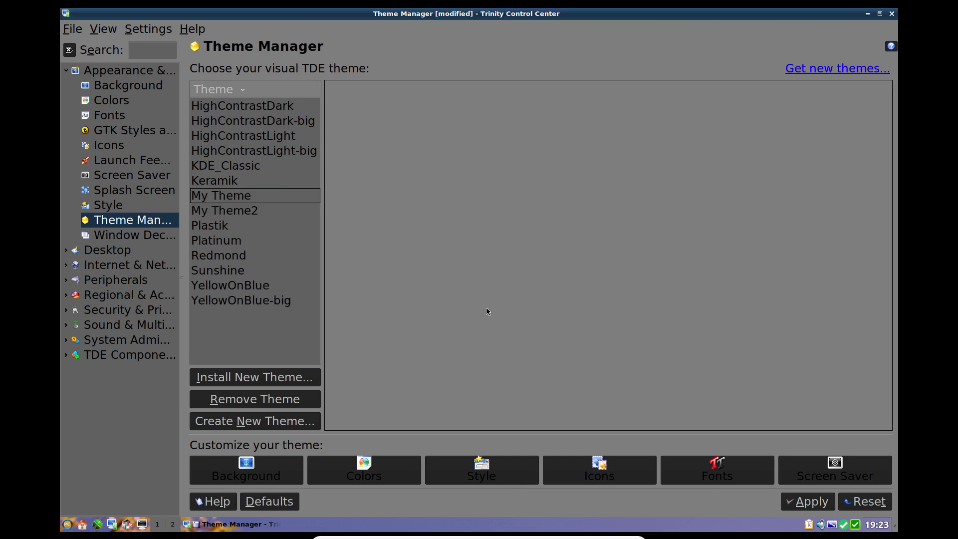
Step: Select My Theme2 and exit the control center, applying the unsaved changes
click(240, 200)
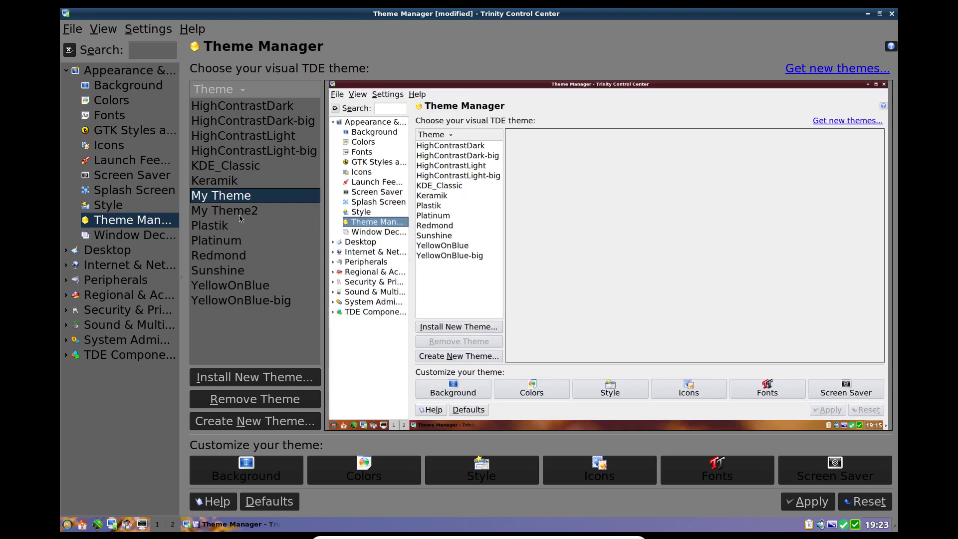
click(240, 218)
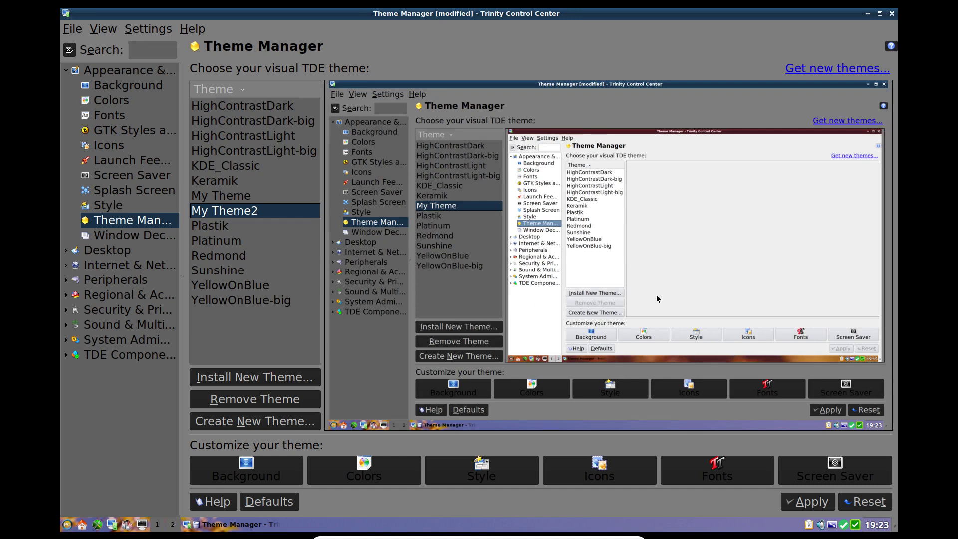
click(892, 15)
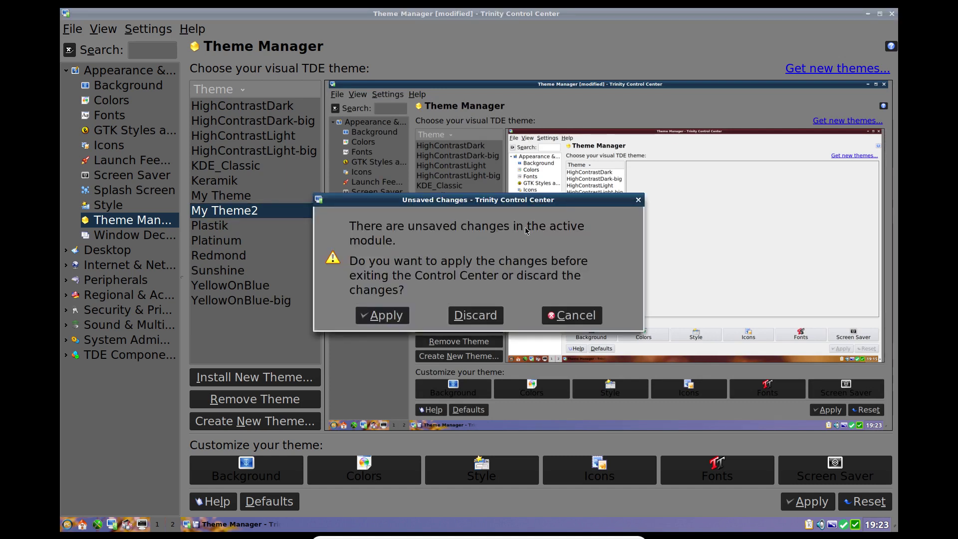
click(389, 317)
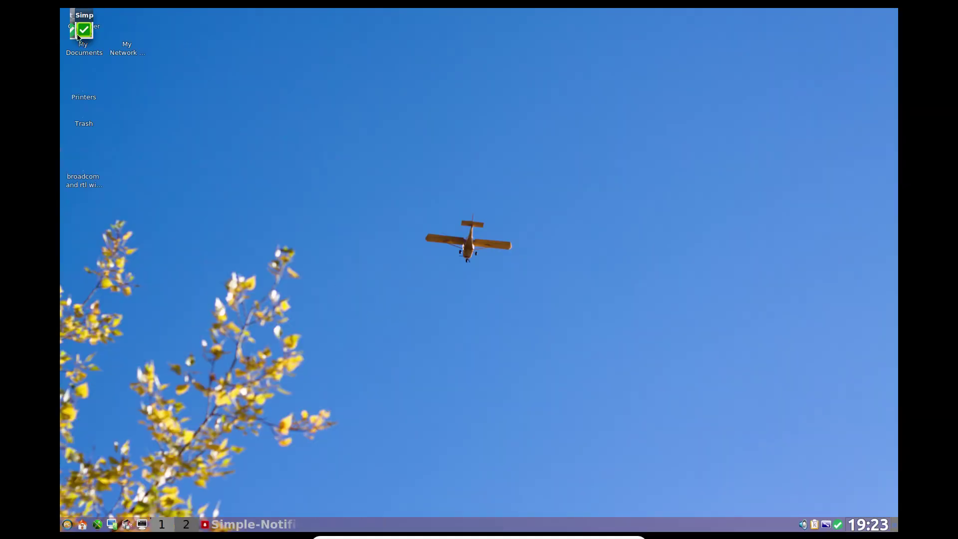
Step: Dismiss the notifier, apply the Crystal SVG (updated) icon theme, and minimize the control center
click(82, 31)
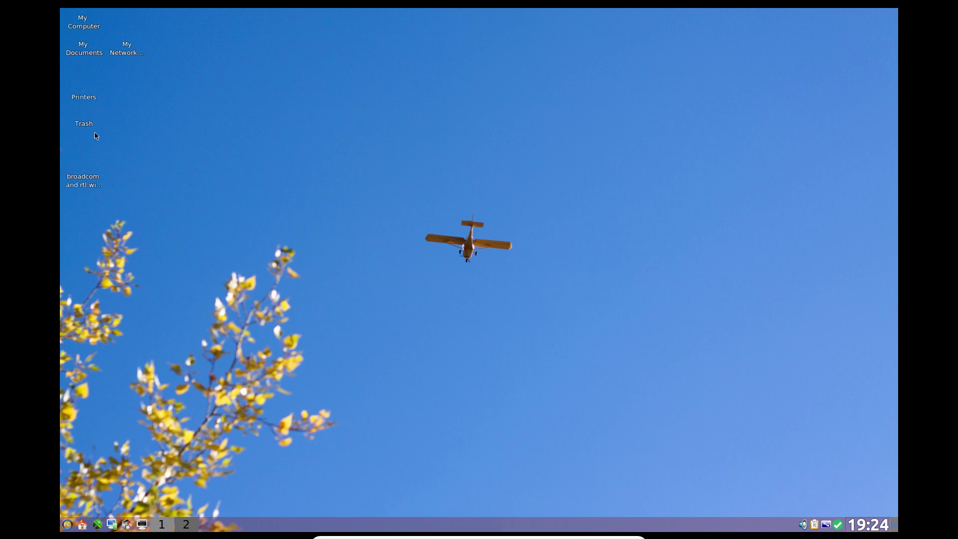
click(111, 526)
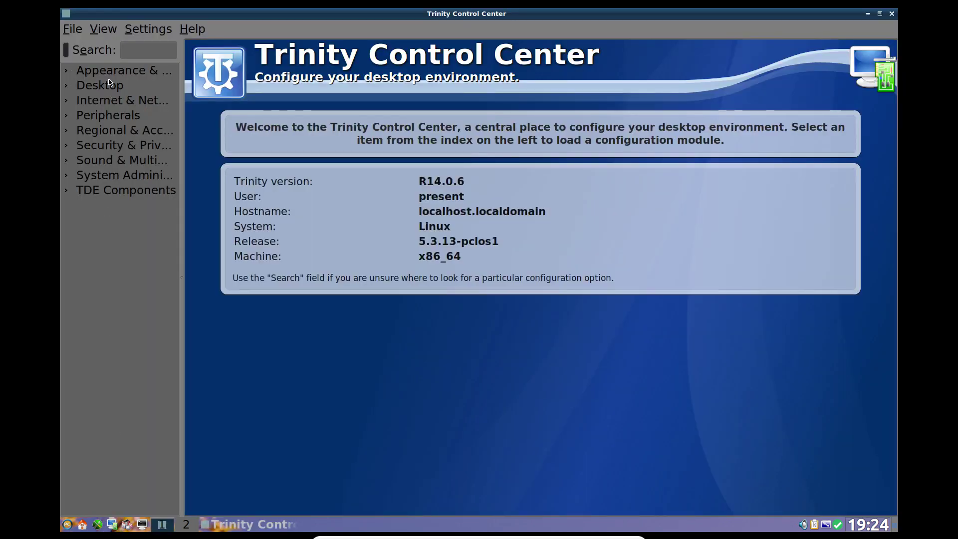
click(110, 71)
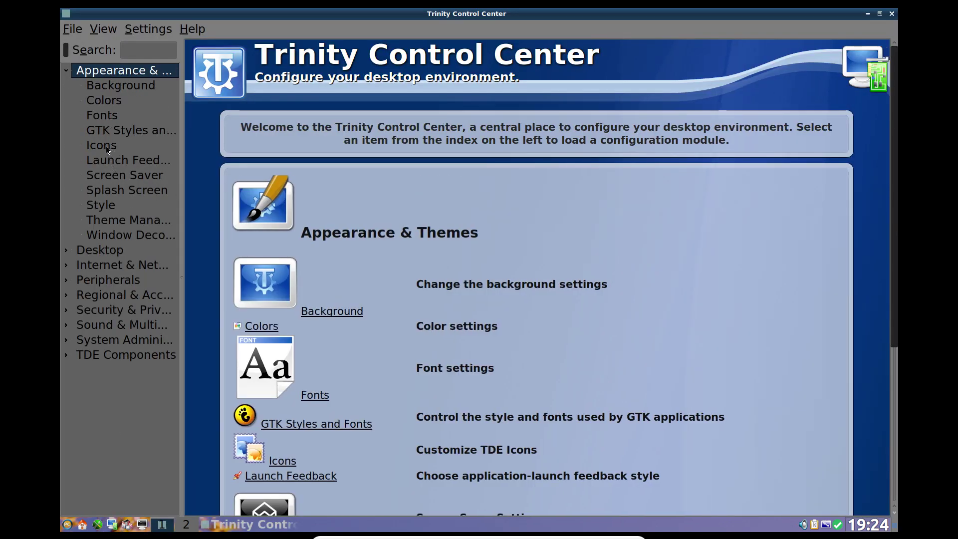
click(106, 147)
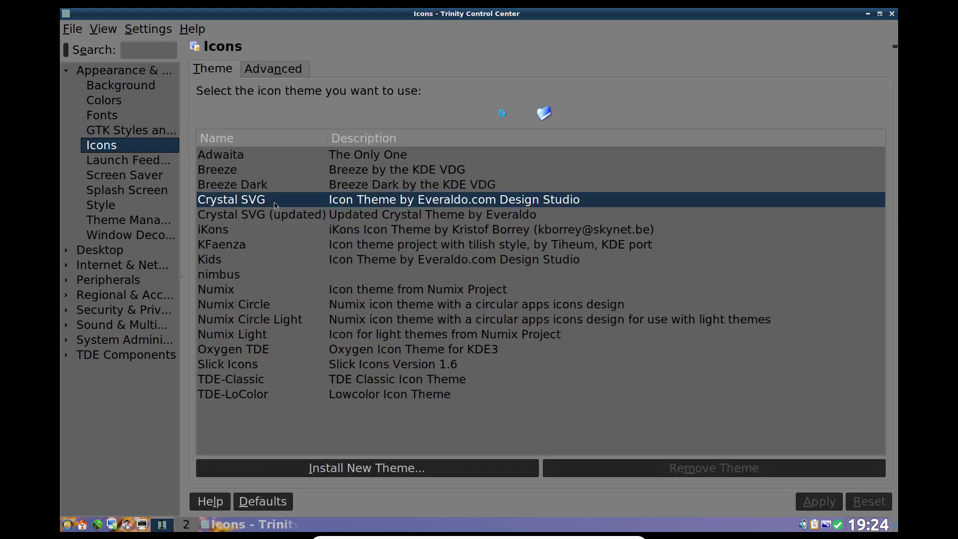
click(279, 215)
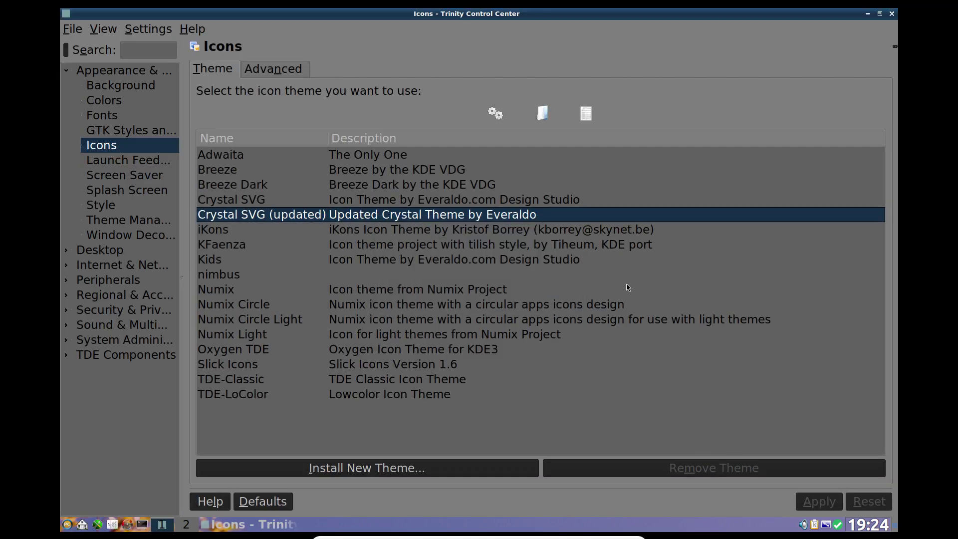
click(868, 15)
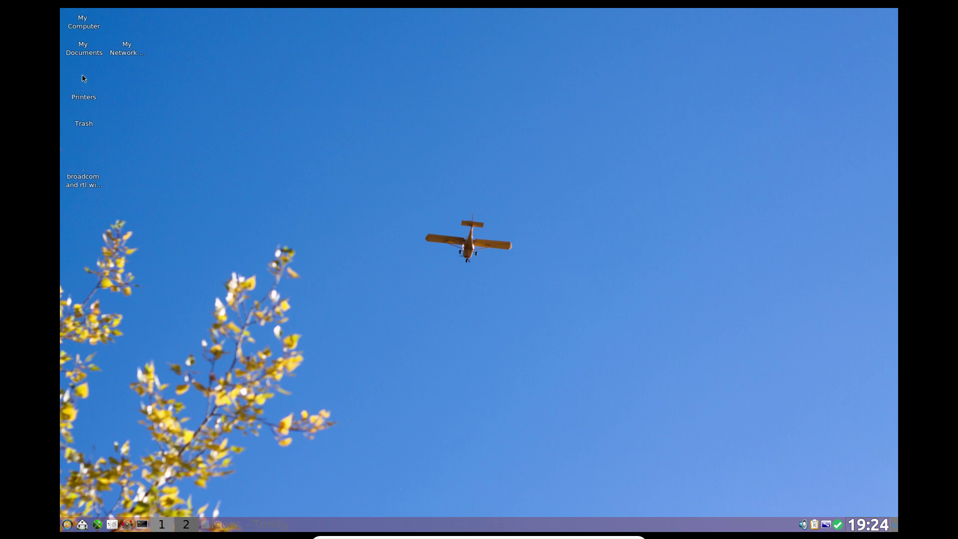
Step: Select the Printers, Trash and broadcom readme desktop icons
click(83, 99)
click(83, 125)
click(83, 186)
Step: Enable Automatically line up icons in the desktop's File Icons behaviour settings and apply
right_click(326, 99)
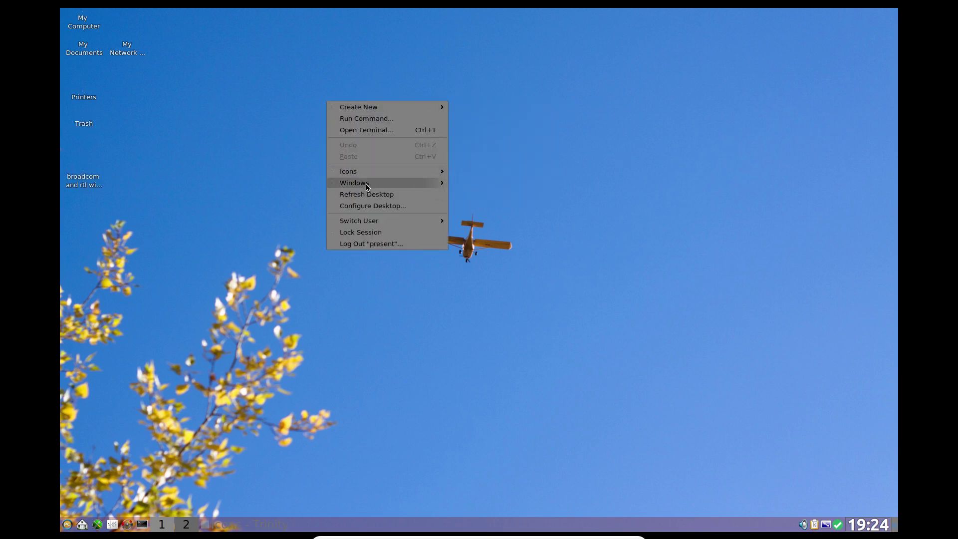
click(367, 207)
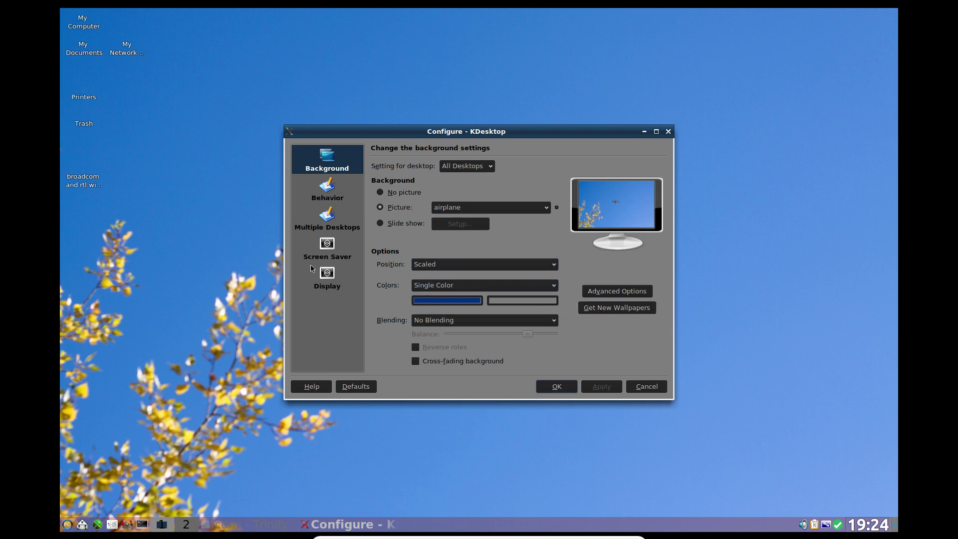
click(324, 188)
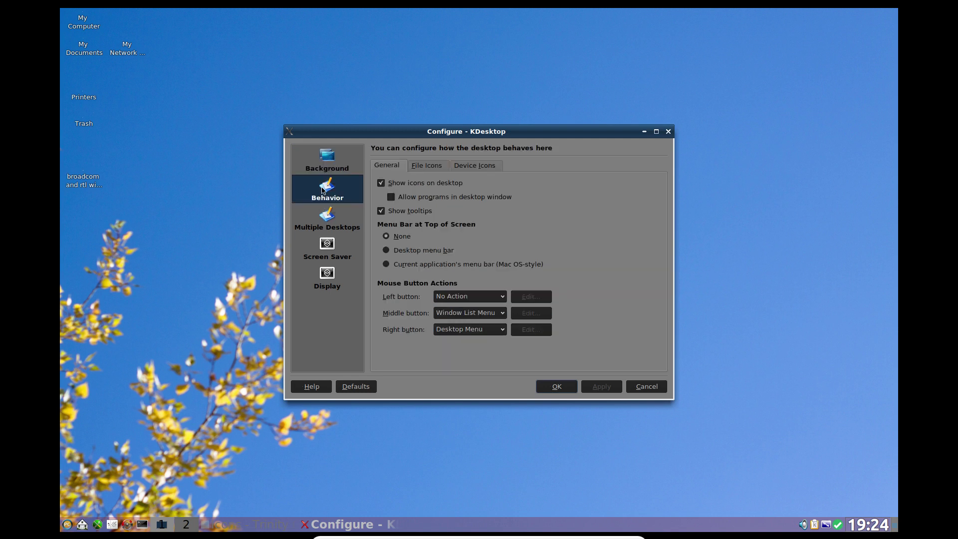
click(430, 167)
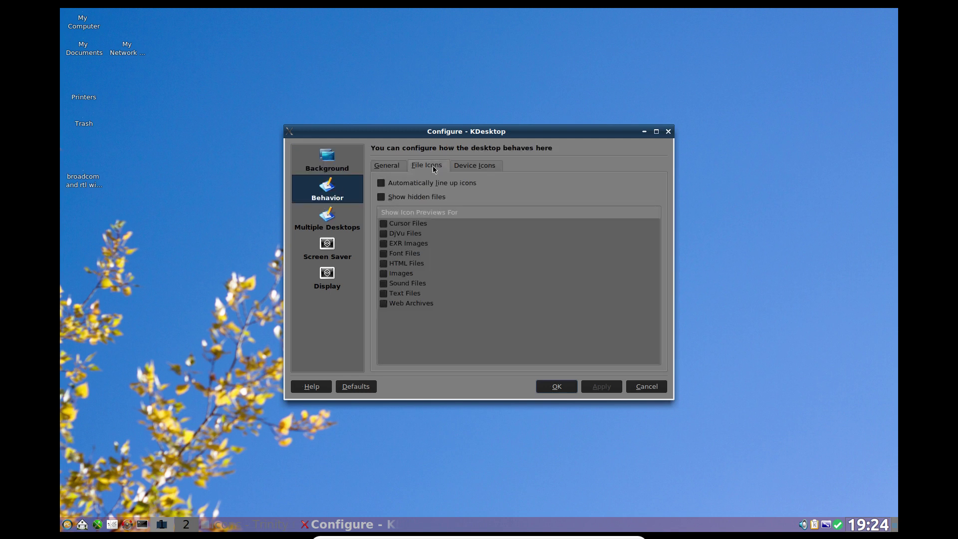
click(404, 184)
click(610, 387)
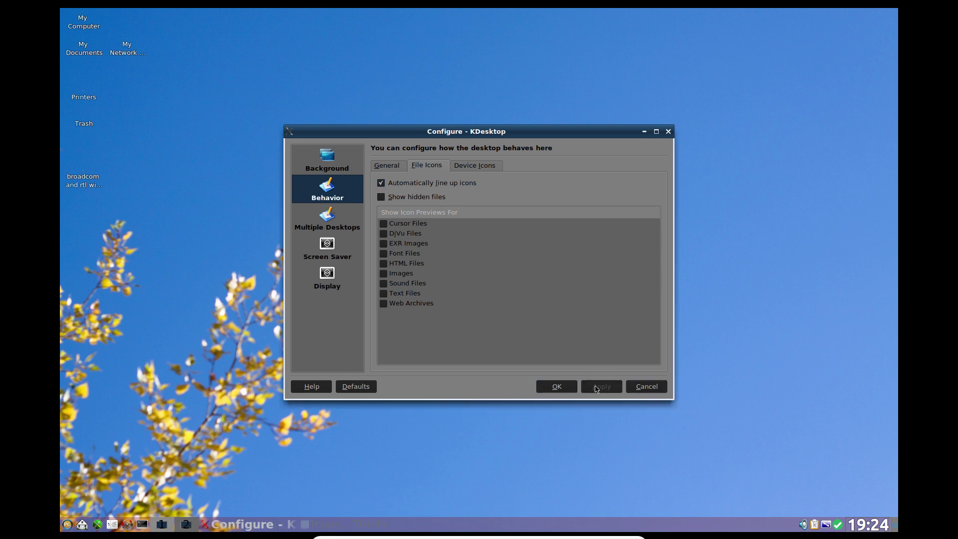
Step: Turn showing hidden files on and back off, applying each time, so they stay hidden
click(382, 199)
click(588, 388)
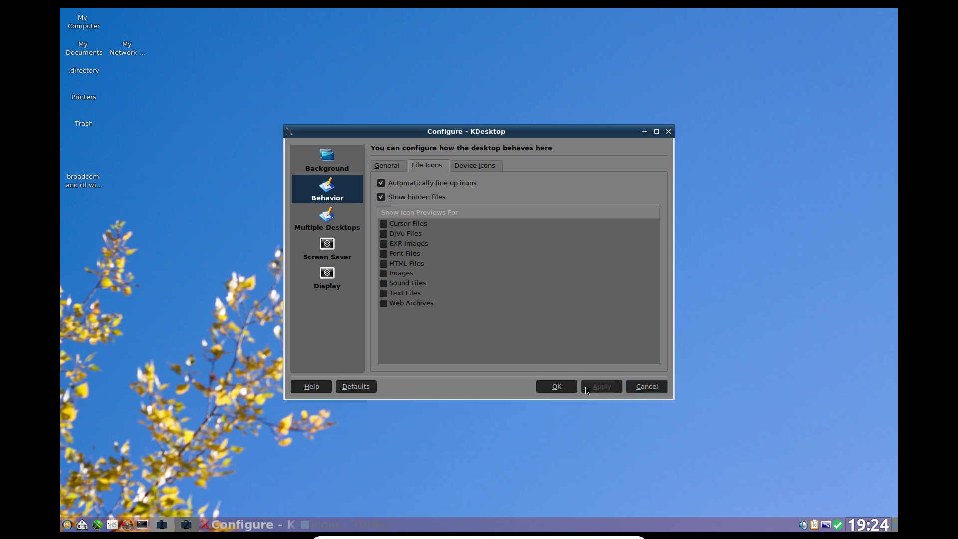
click(393, 199)
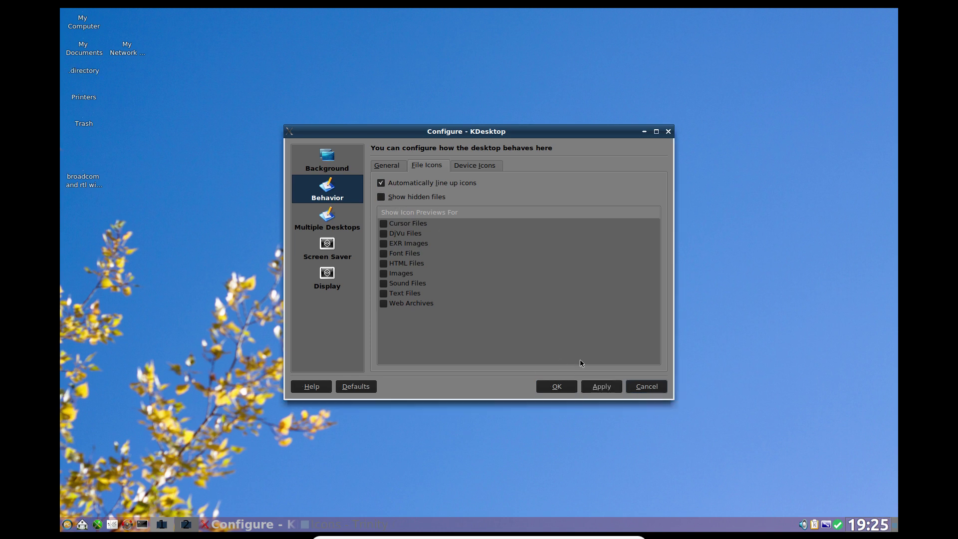
click(600, 387)
Step: Review the Multiple Desktops, Screen Saver and Display pages, then save and close the desktop settings
click(333, 229)
click(335, 257)
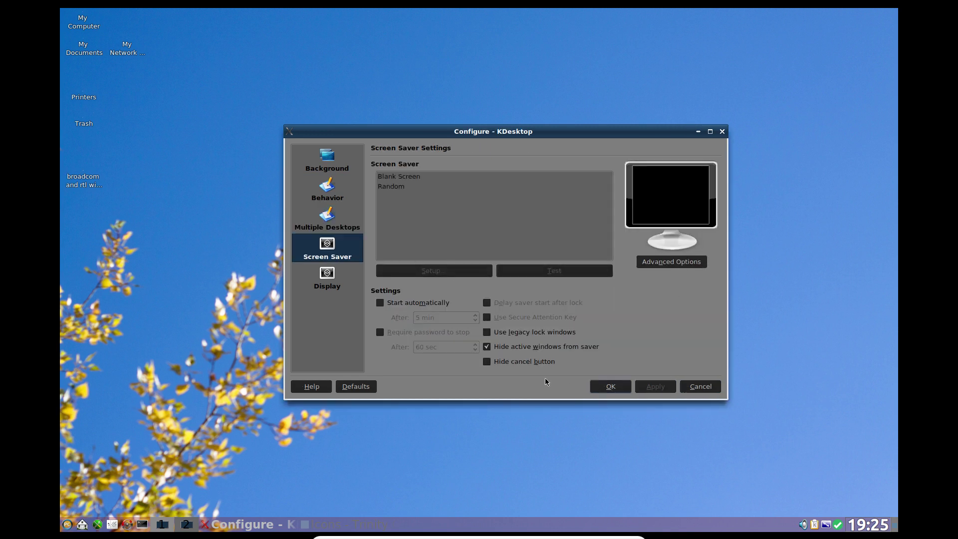
click(328, 280)
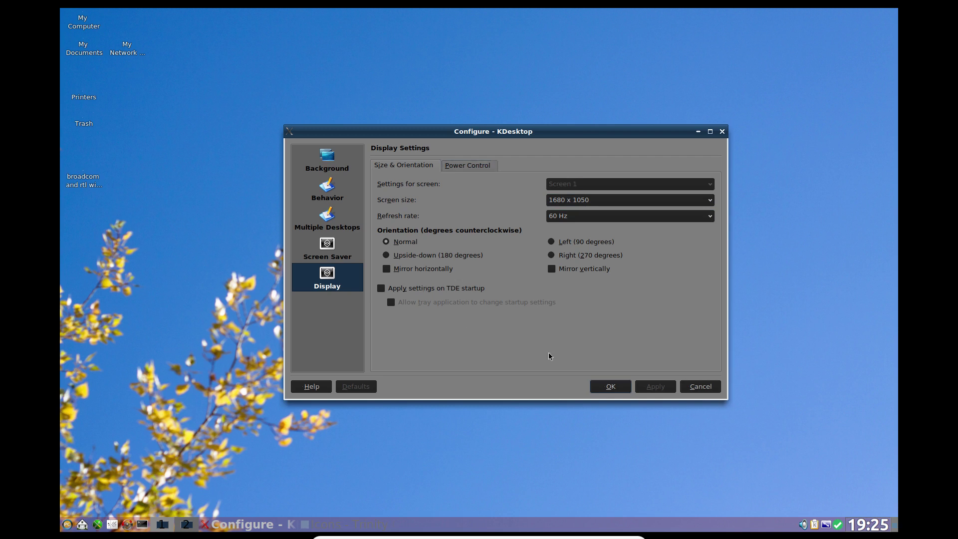
click(619, 388)
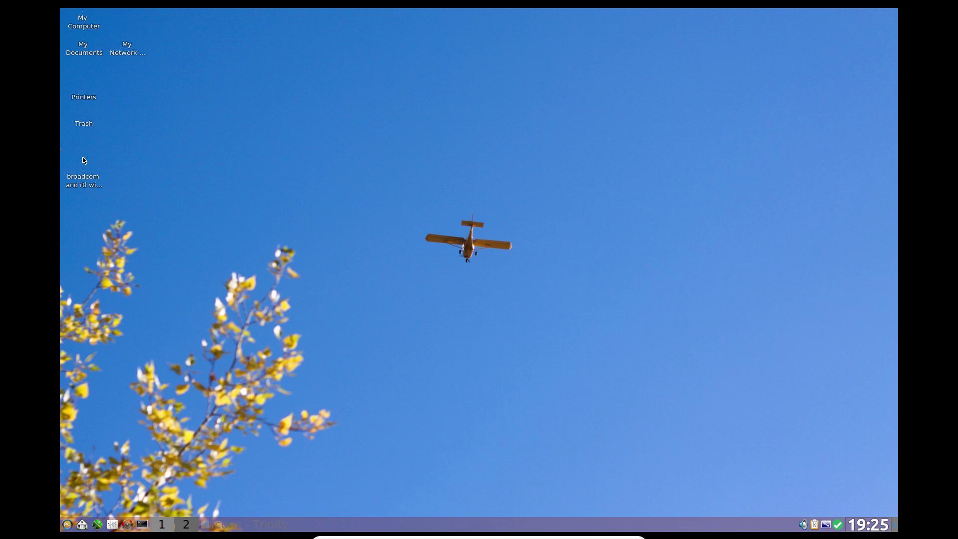
Step: View the broadcom readme file's properties without changing anything, then open the application menu
click(86, 189)
right_click(85, 187)
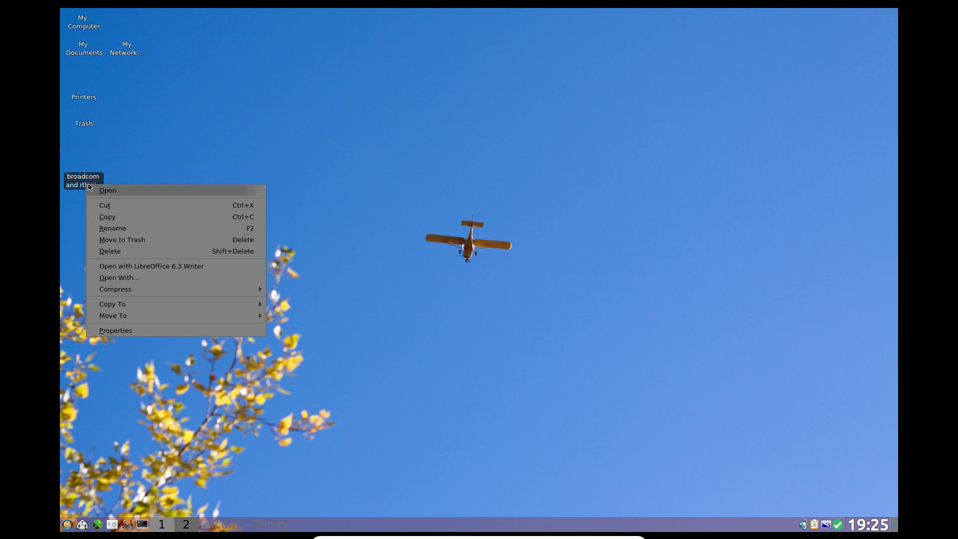
click(148, 331)
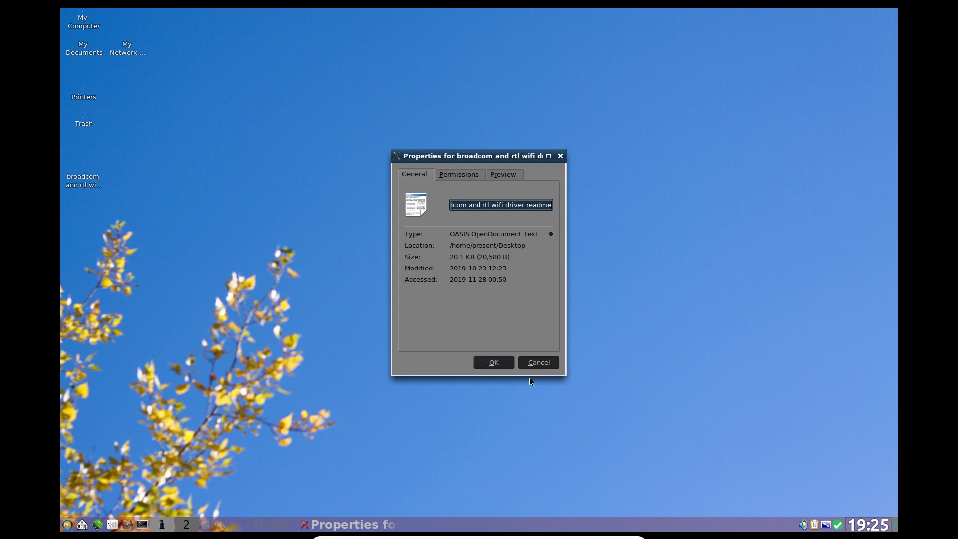
click(539, 362)
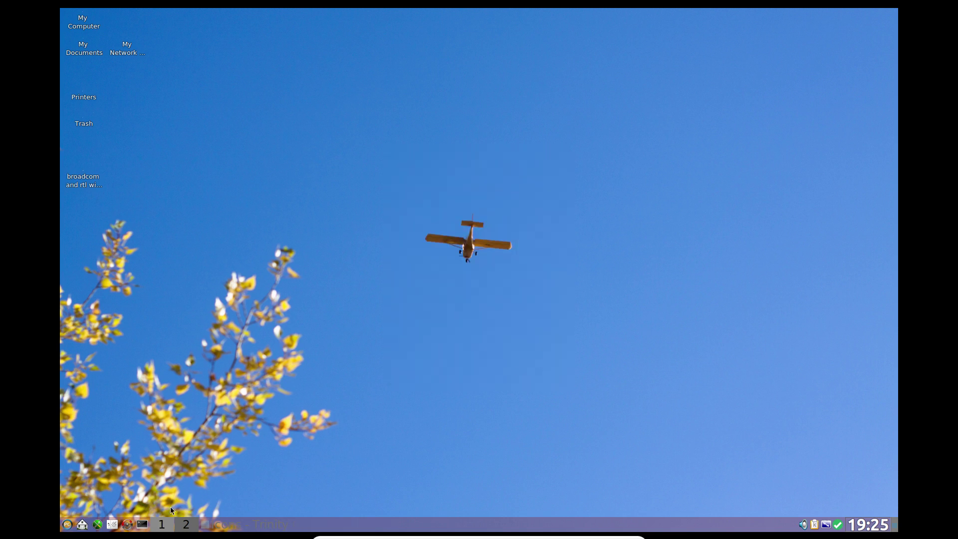
click(68, 526)
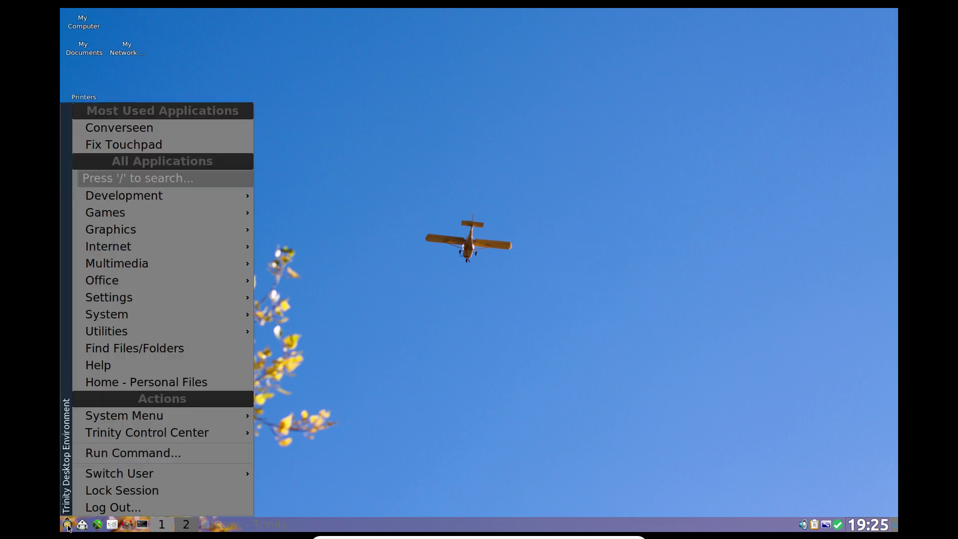
Step: Open /home/present in Konqueror with enlarged folder icons, plus a second window beside it
click(82, 524)
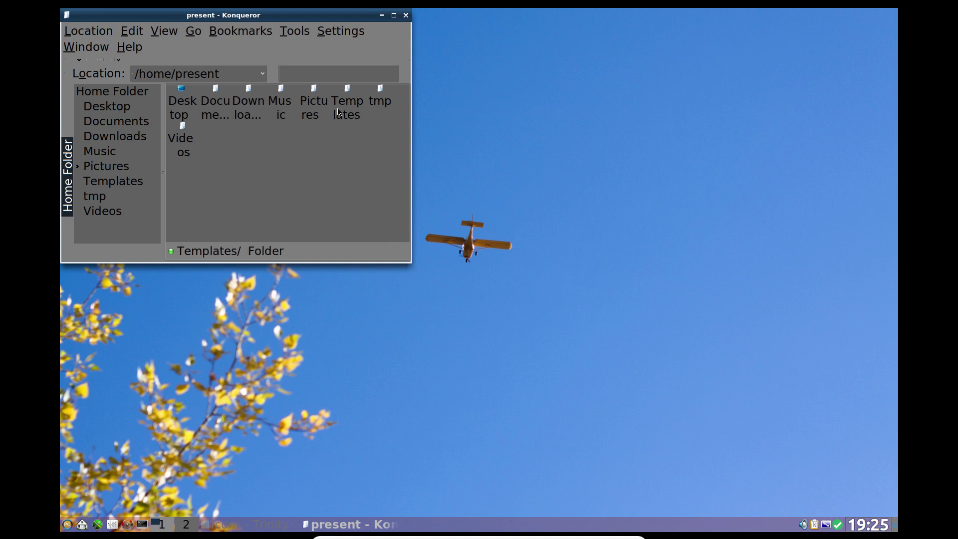
mouse_move(314, 89)
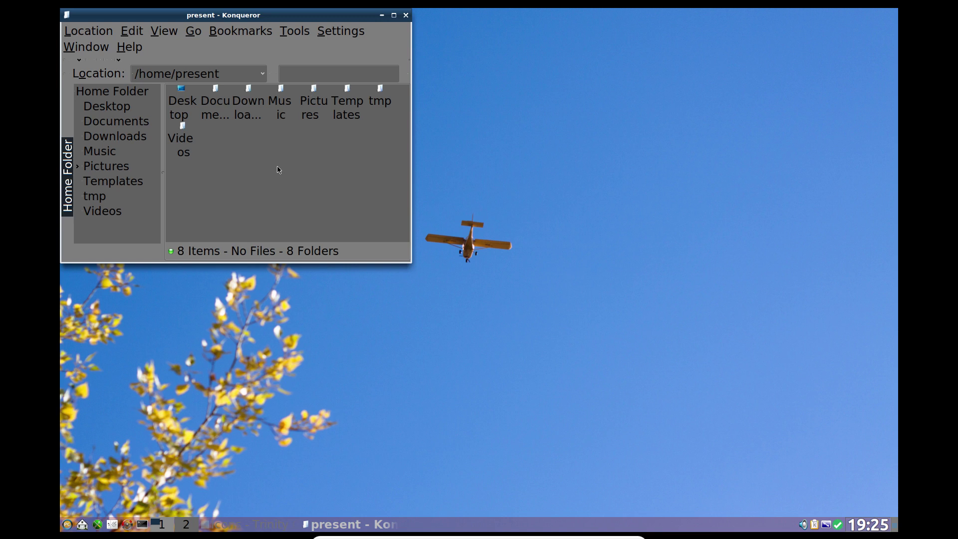
scroll(279, 170, up, 4)
scroll(279, 170, down, 4)
scroll(278, 170, up, 3)
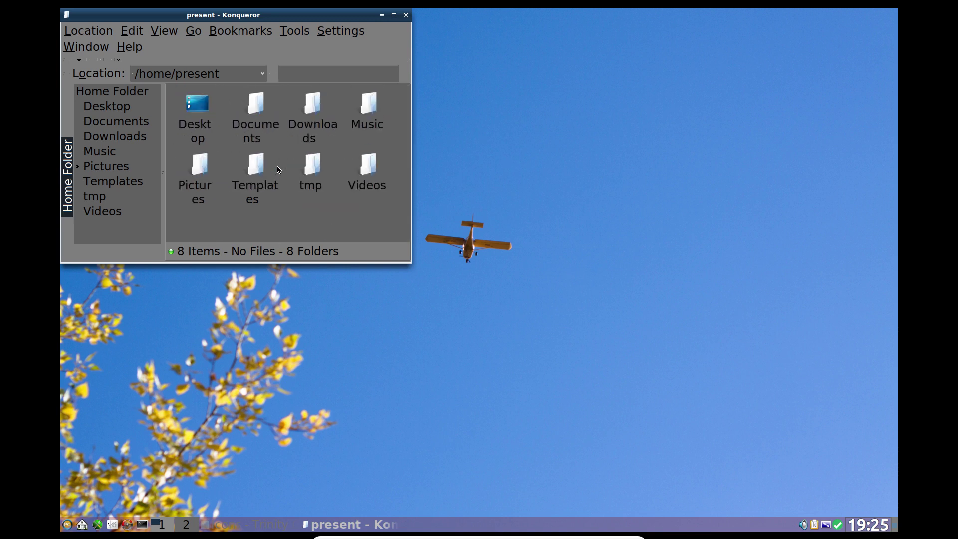
scroll(278, 170, up, 1)
scroll(279, 169, down, 1)
click(83, 525)
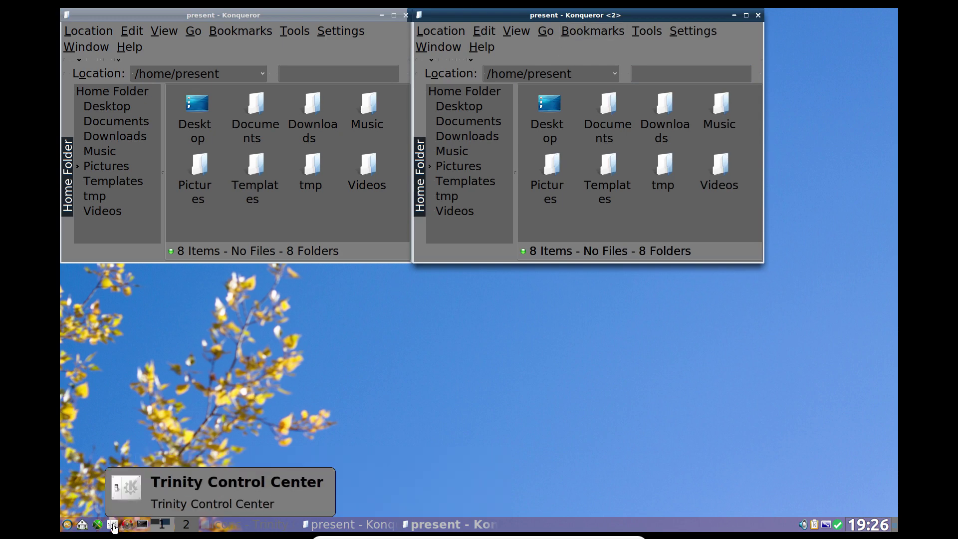
Step: Force font DPI to 96 and apply, then close Control Center and the left Konqueror window
click(112, 524)
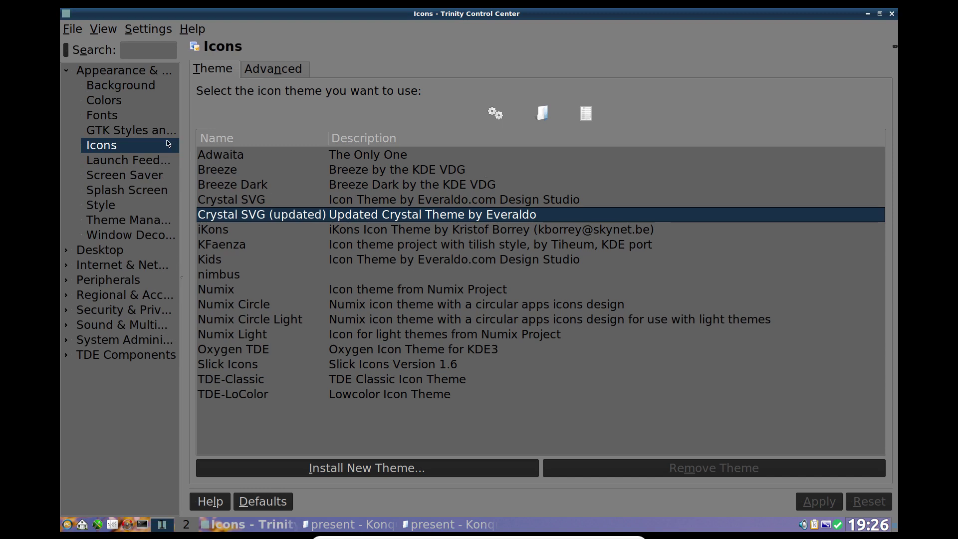
click(118, 116)
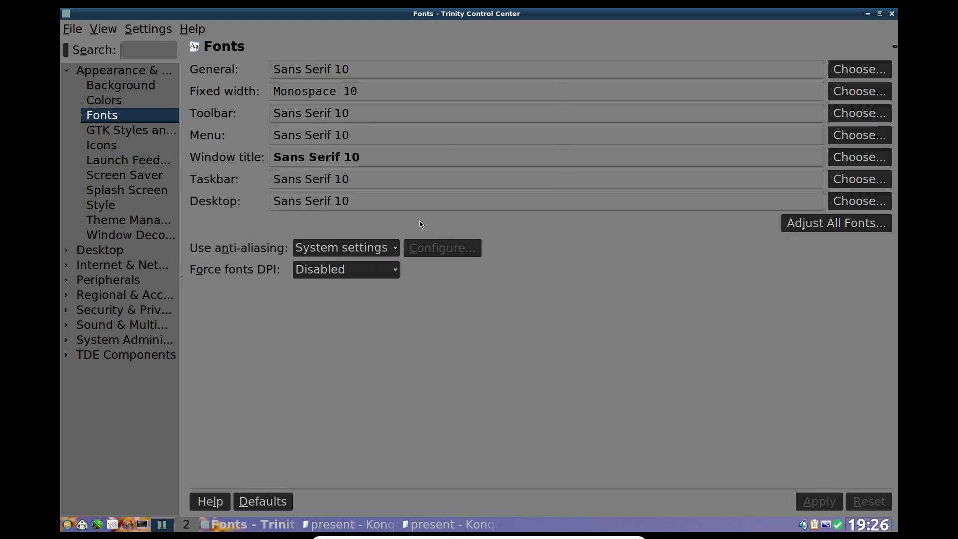
click(350, 270)
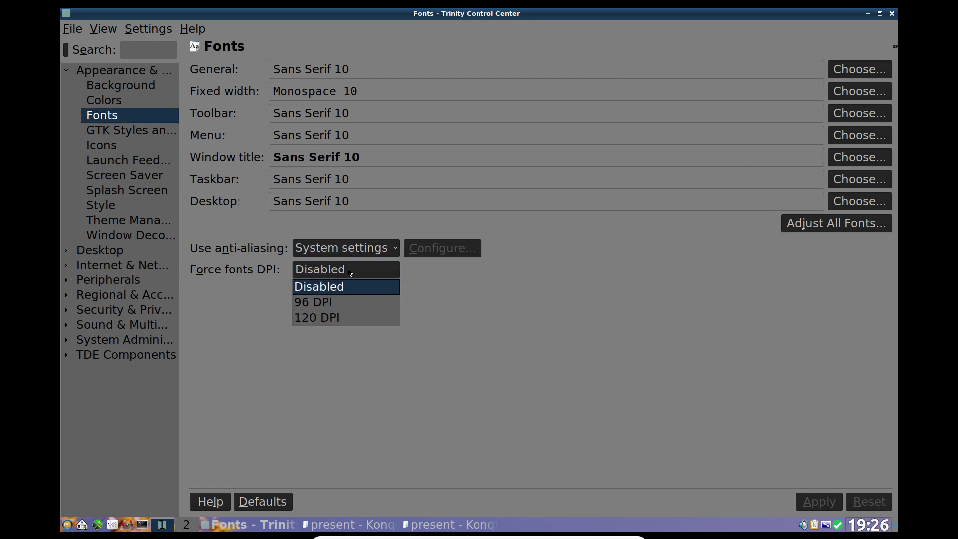
click(346, 301)
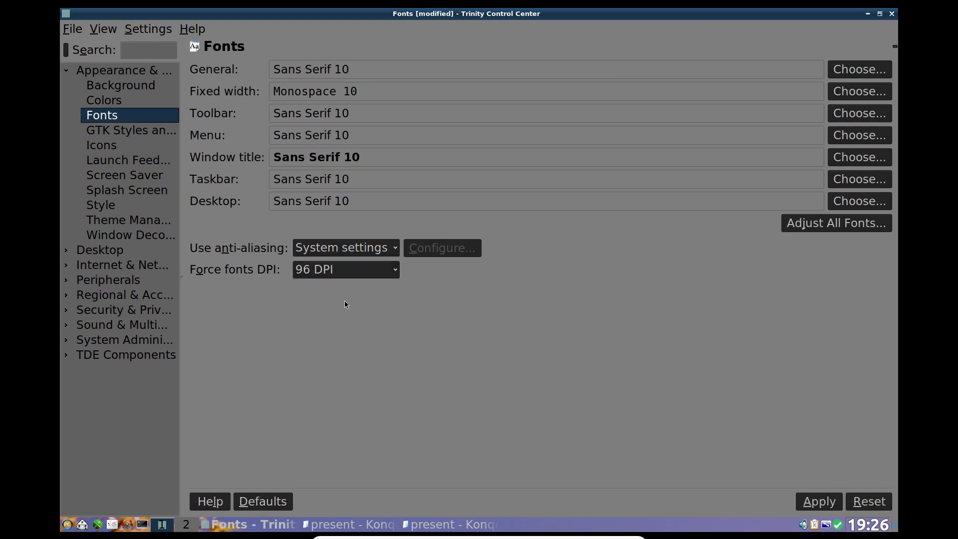
click(812, 508)
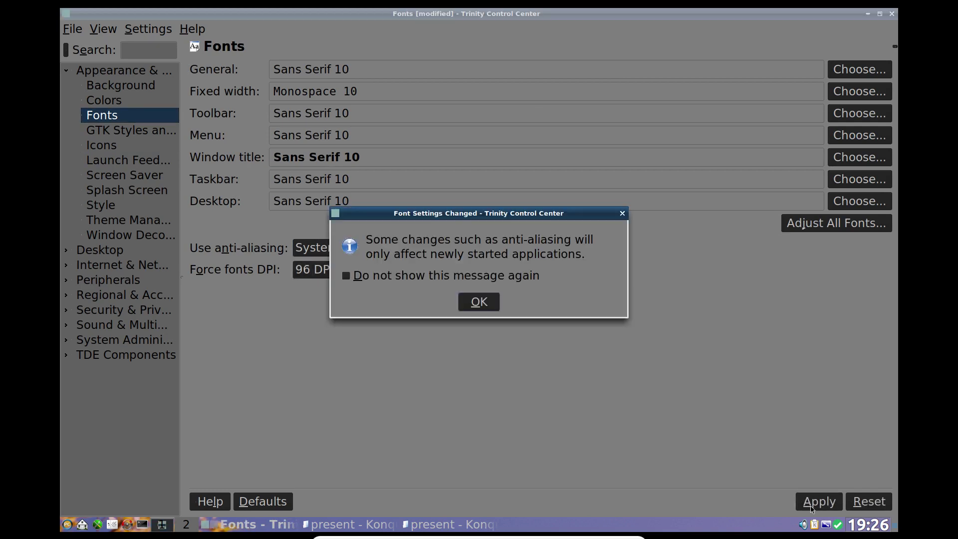
click(487, 301)
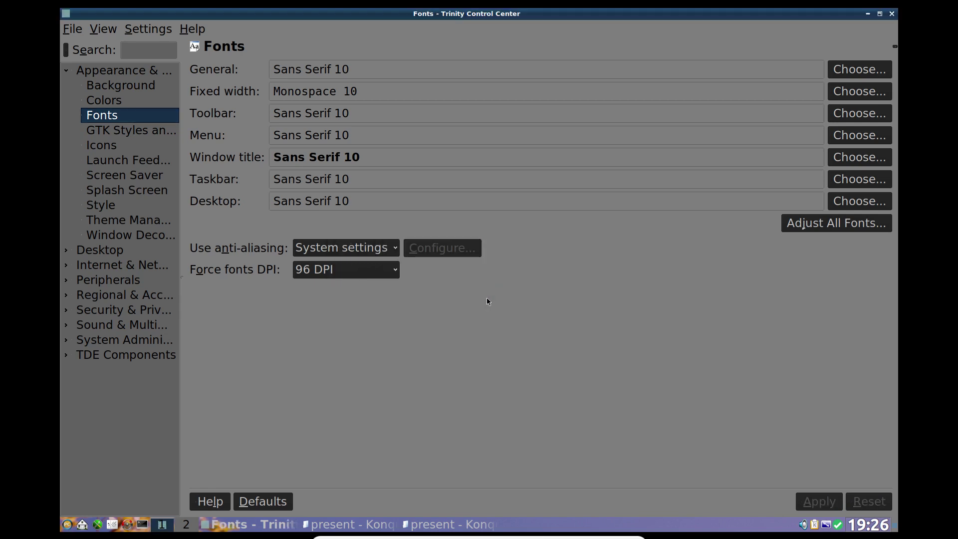
click(896, 14)
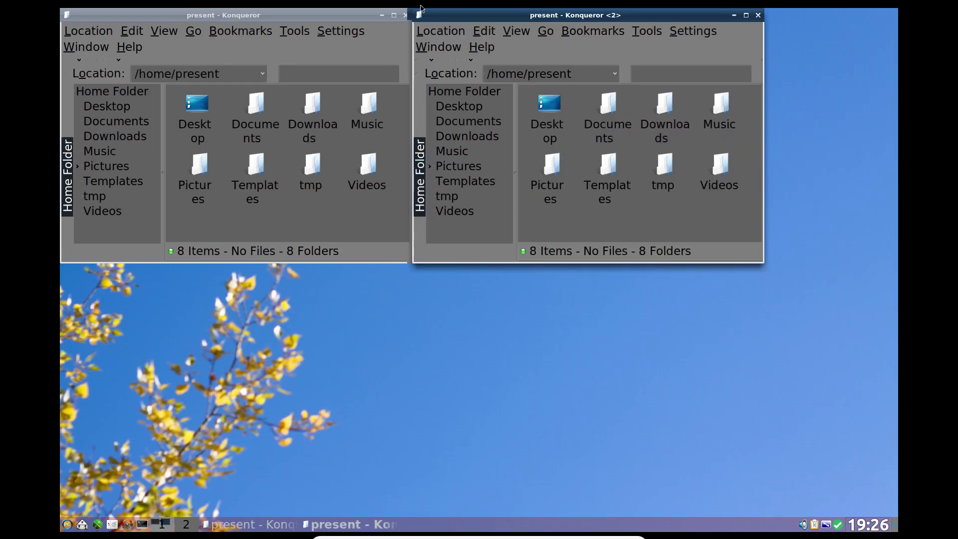
click(406, 15)
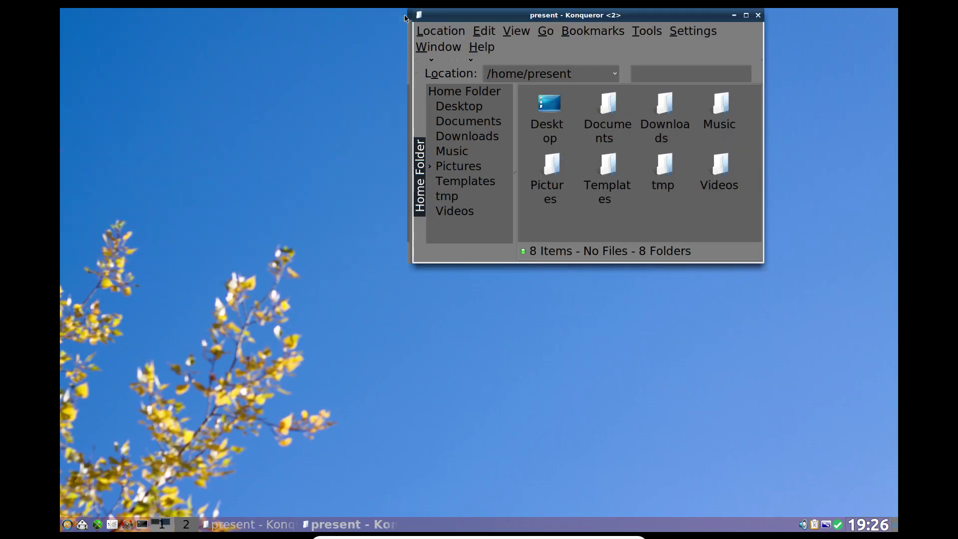
Step: Close the last Konqueror window and end the session via the desktop's Log Out
click(758, 15)
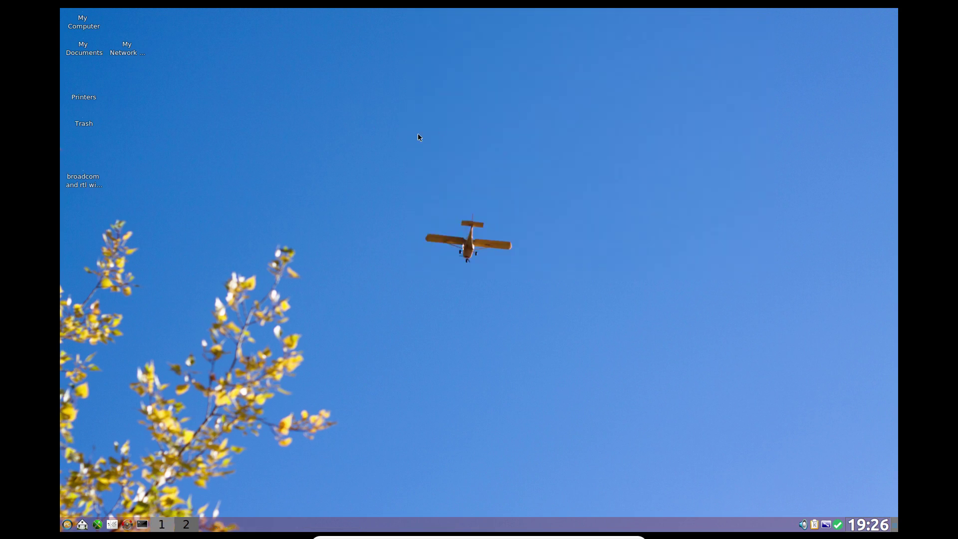
right_click(319, 114)
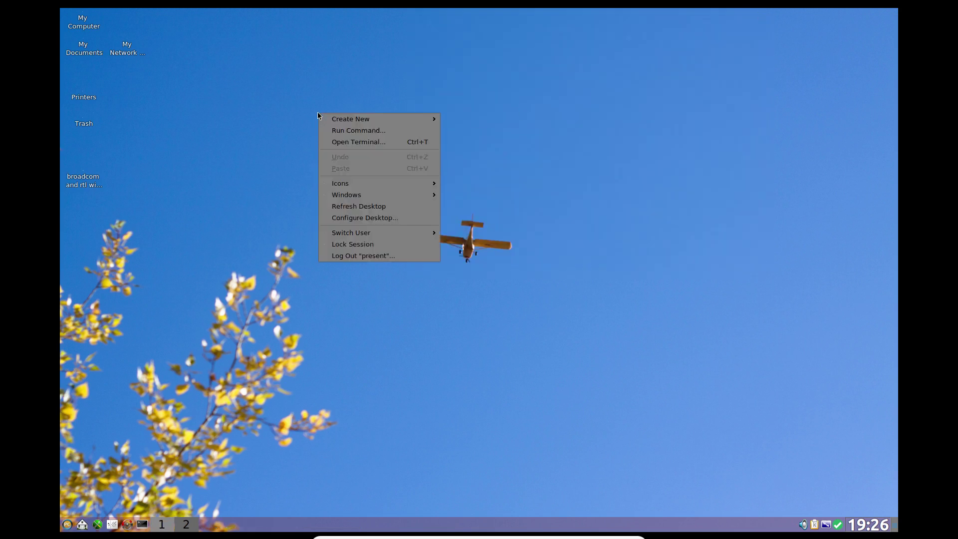
click(359, 256)
click(517, 285)
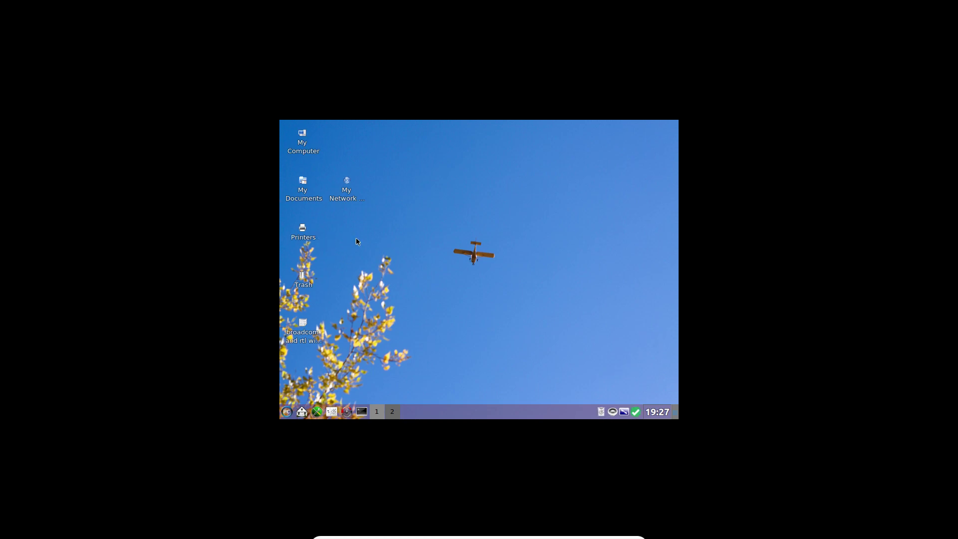
Step: Show the K menu's Utilities submenu listing Bitwarden, BleachBit and XTerm
right_click(301, 276)
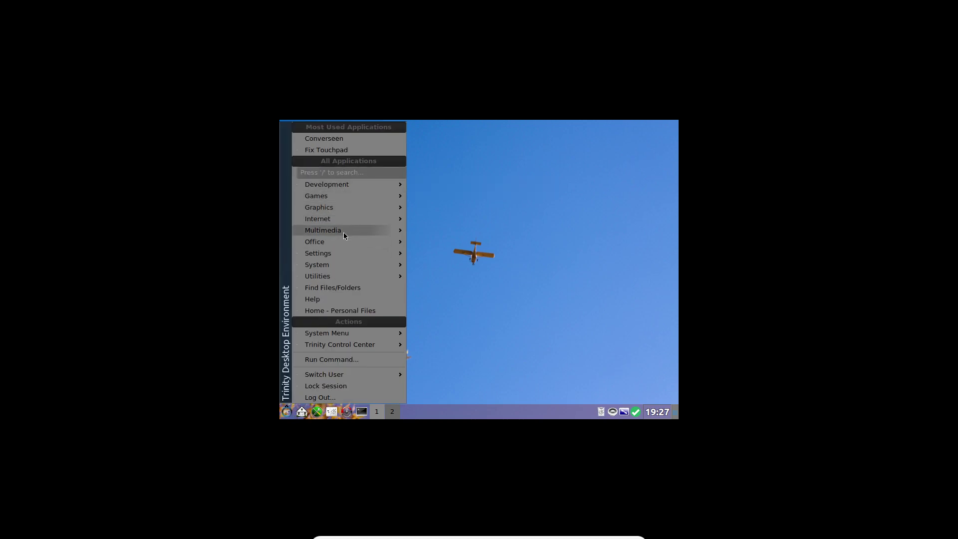
mouse_move(344, 234)
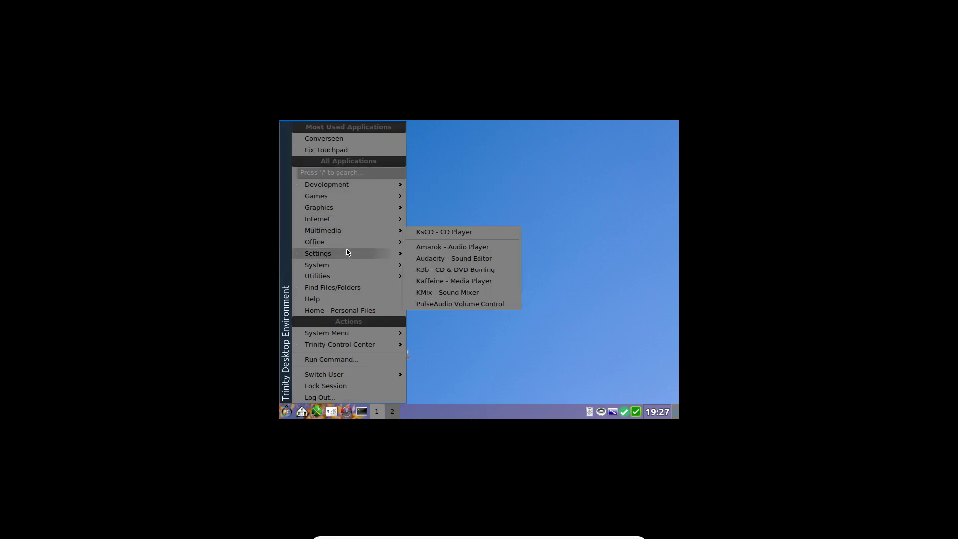
mouse_move(346, 253)
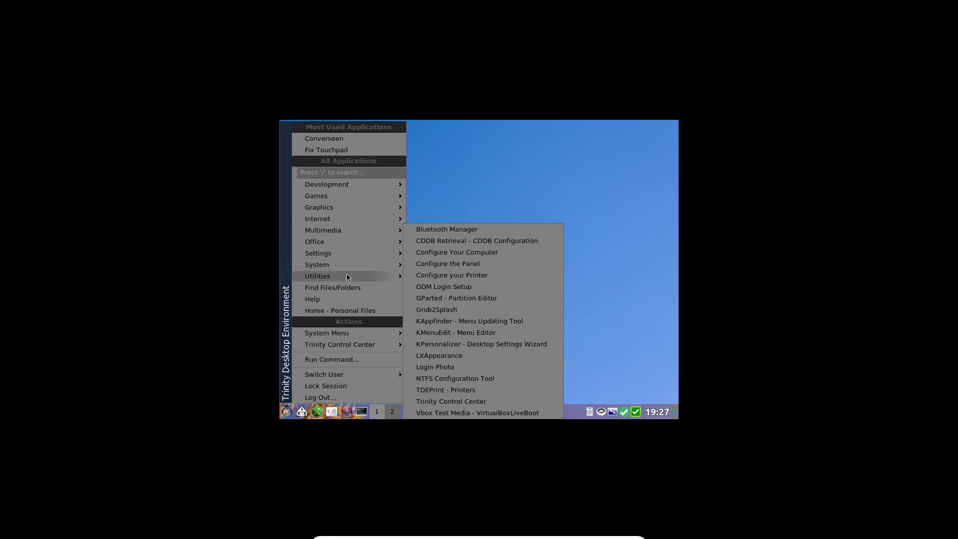
Step: Run the Vbox Guest Additions Installer from Utilities and dismiss its success message
mouse_move(346, 276)
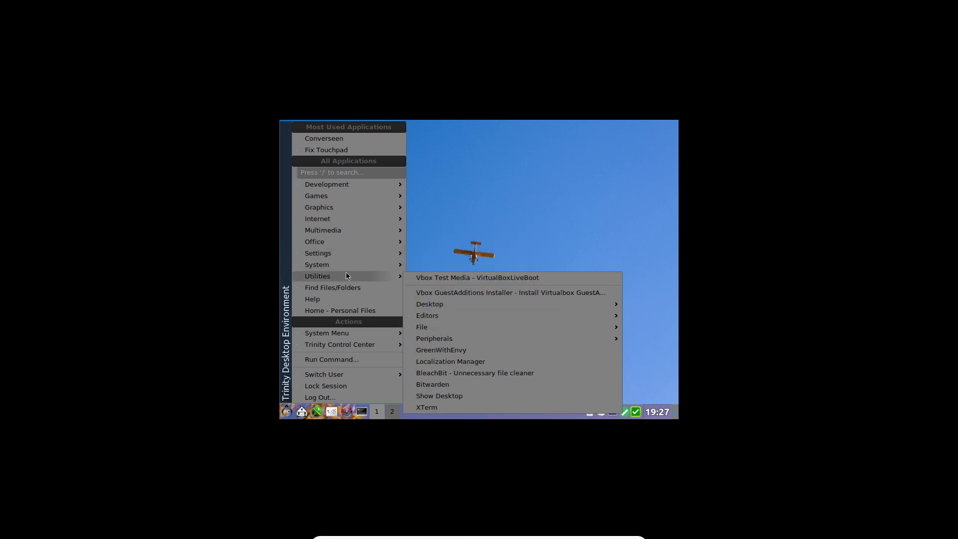
click(455, 293)
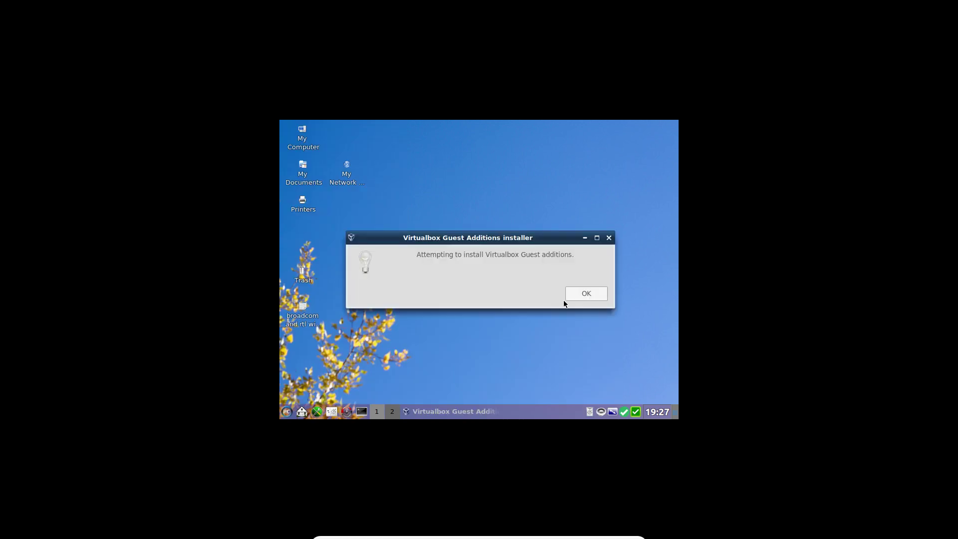
click(582, 296)
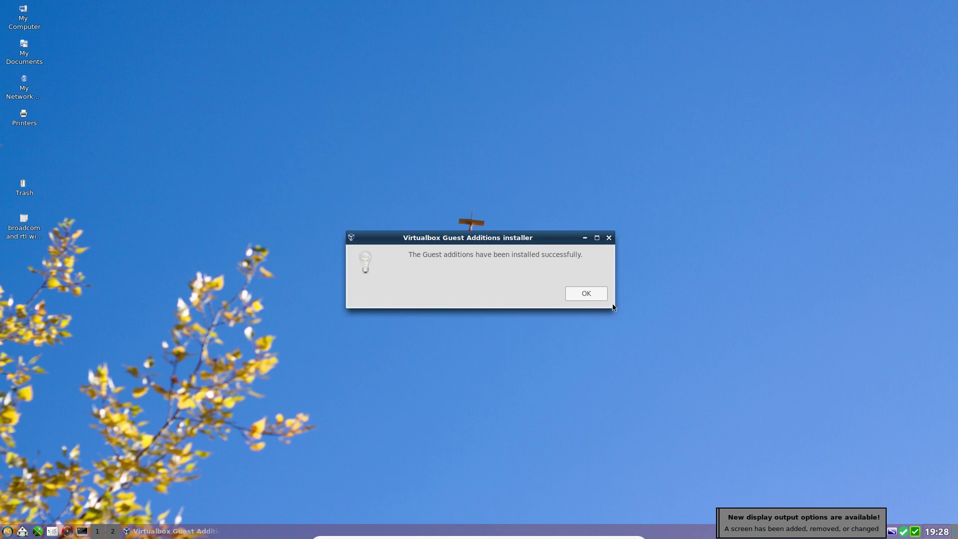
click(574, 294)
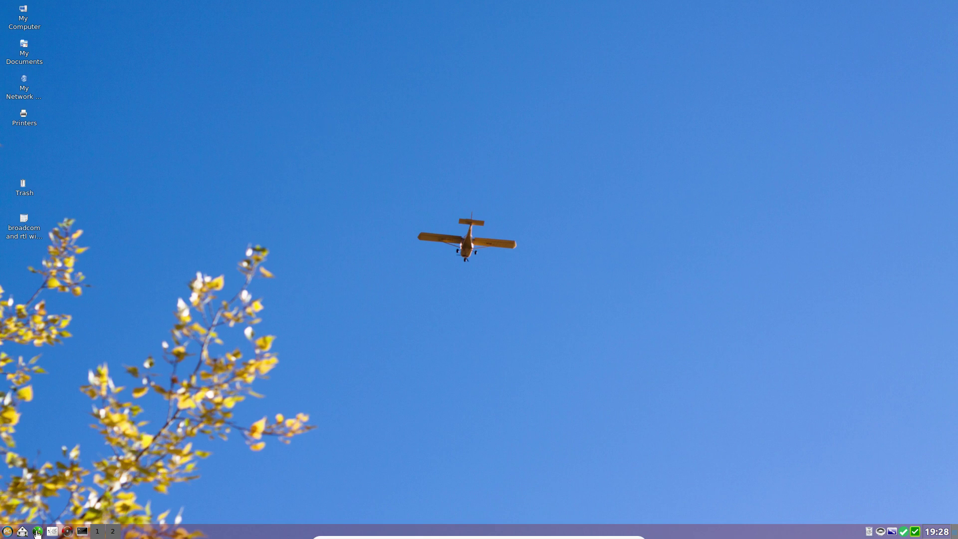
Step: In Control Center's Fonts page, set forced font DPI back to Disabled and apply it
click(52, 533)
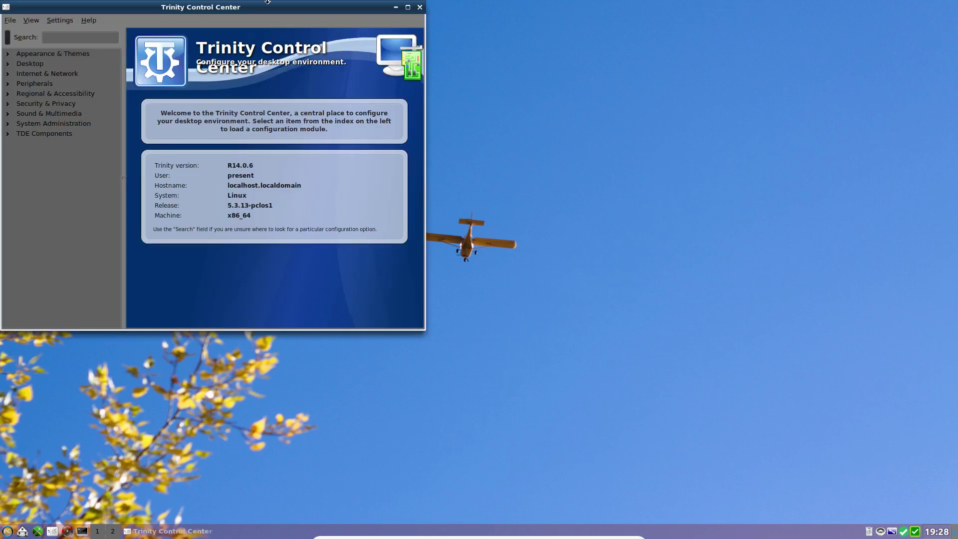
drag(265, 9, 606, 80)
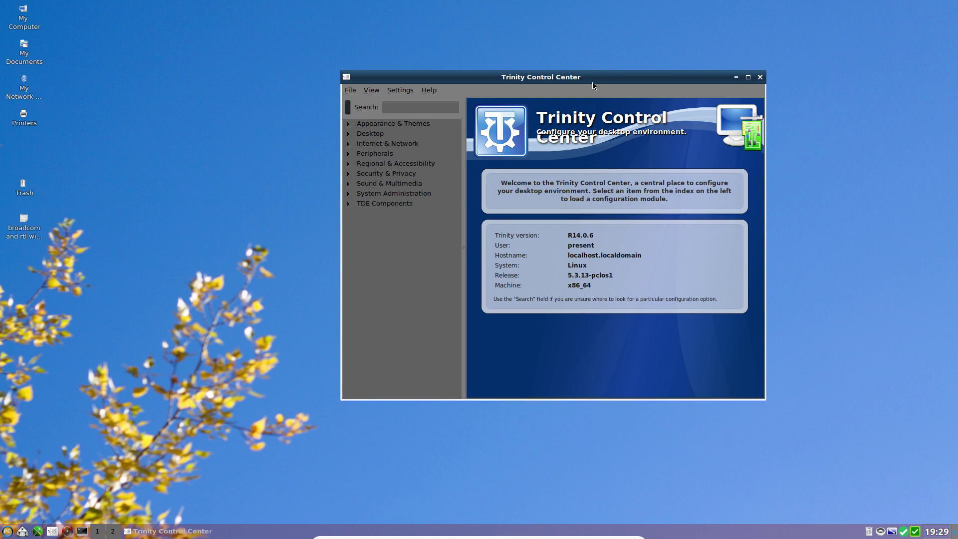
click(366, 125)
click(381, 154)
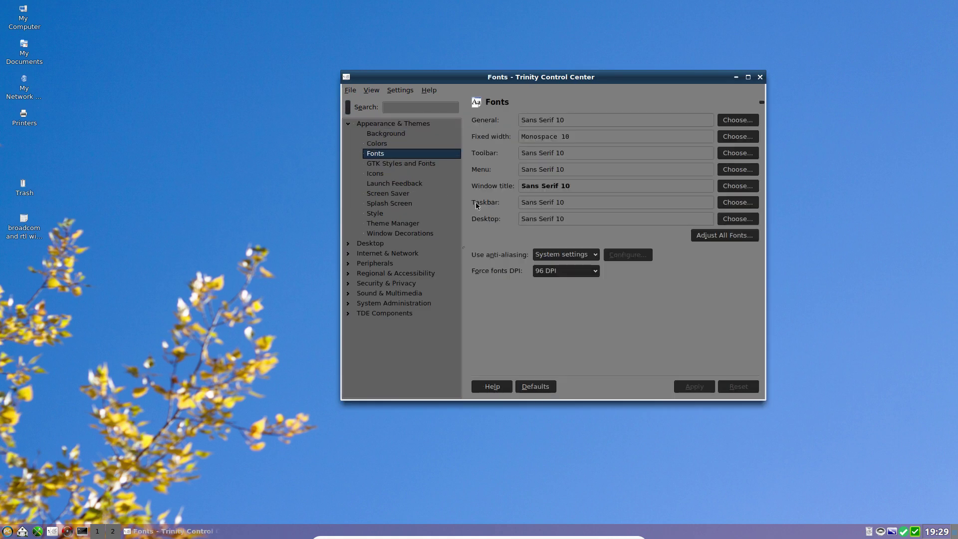
click(562, 271)
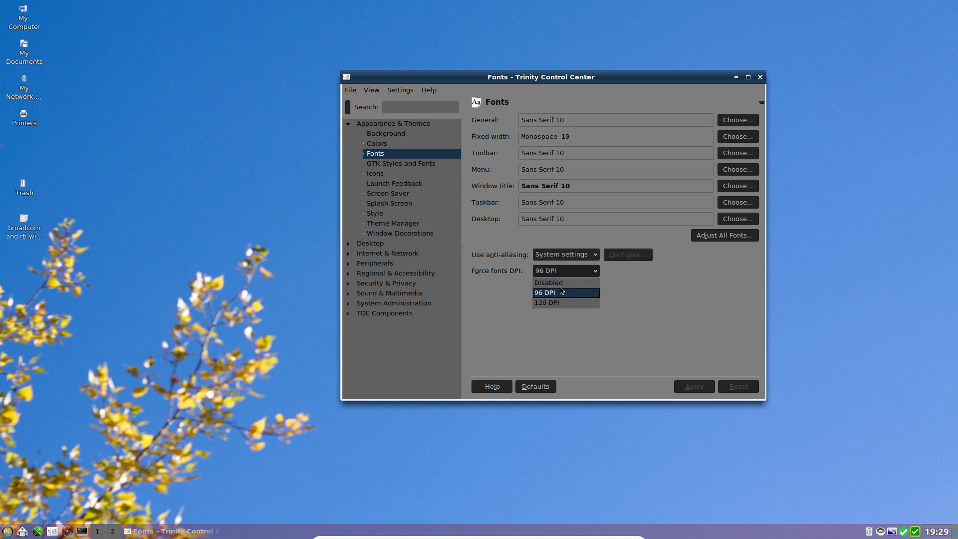
click(561, 283)
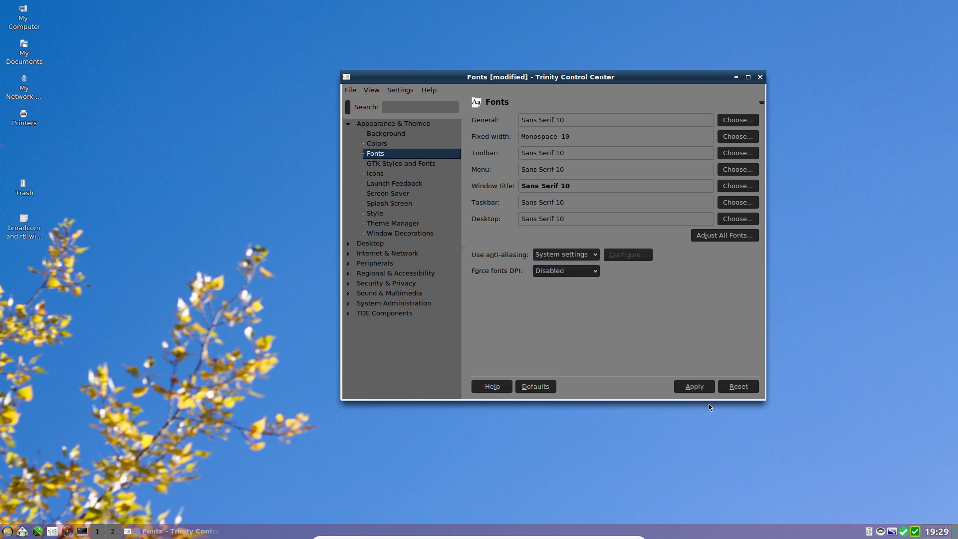
click(701, 387)
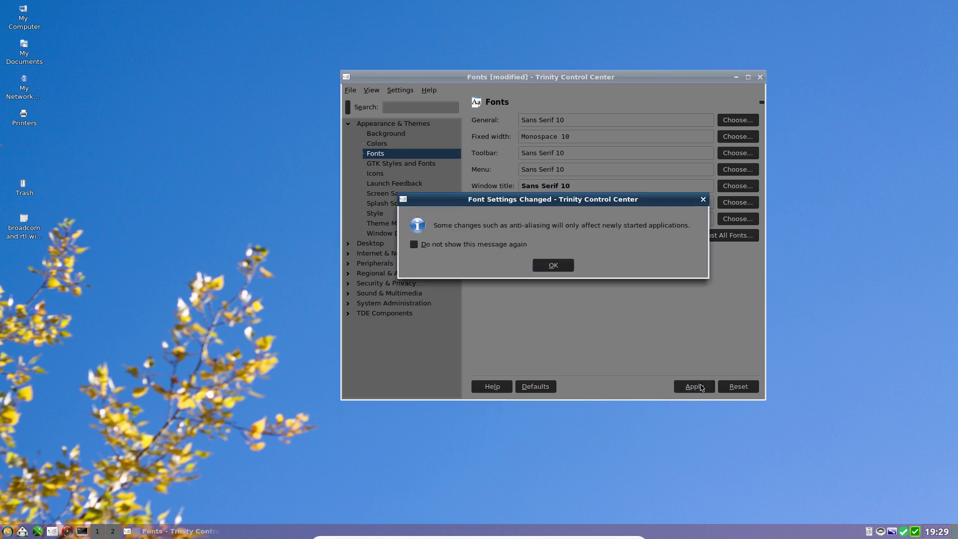
click(550, 268)
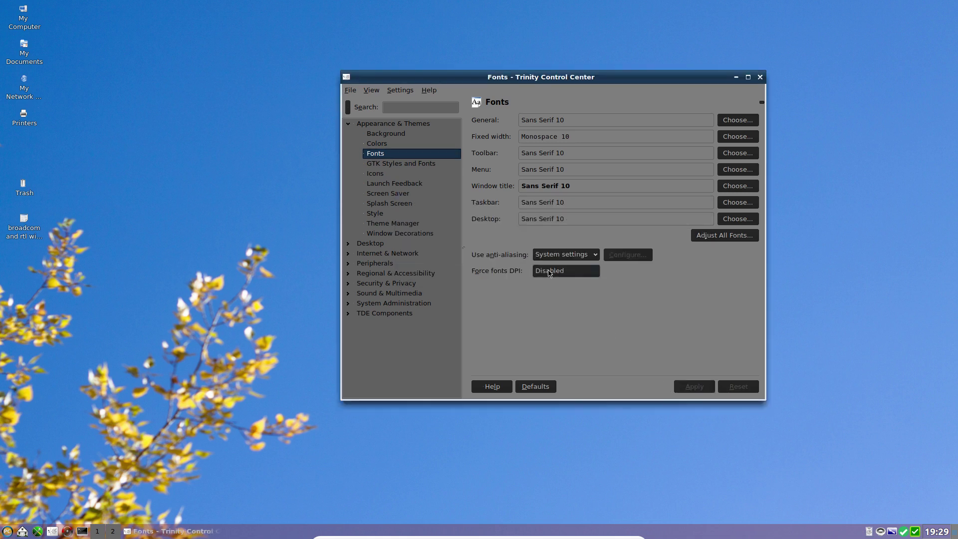
Step: Set font anti-aliasing to Enabled and apply it
click(574, 257)
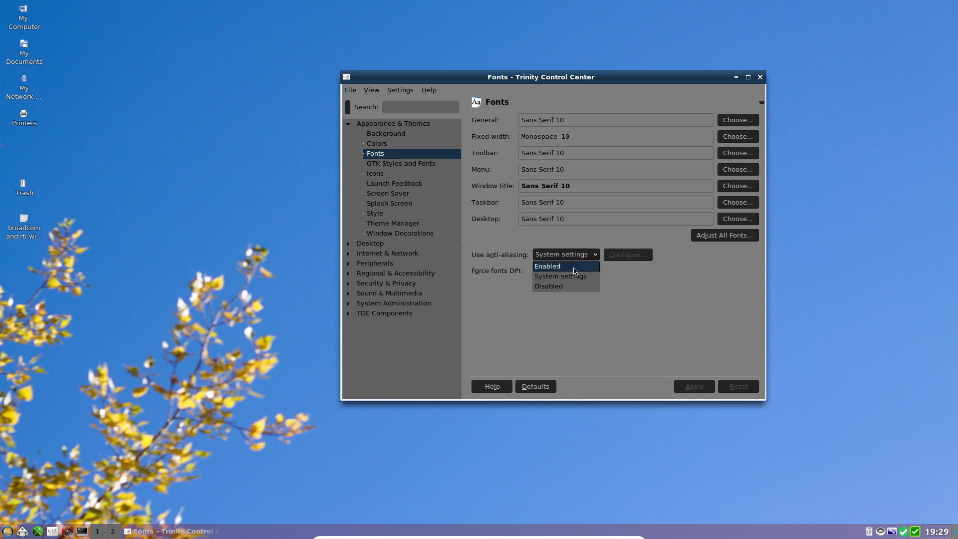
click(574, 266)
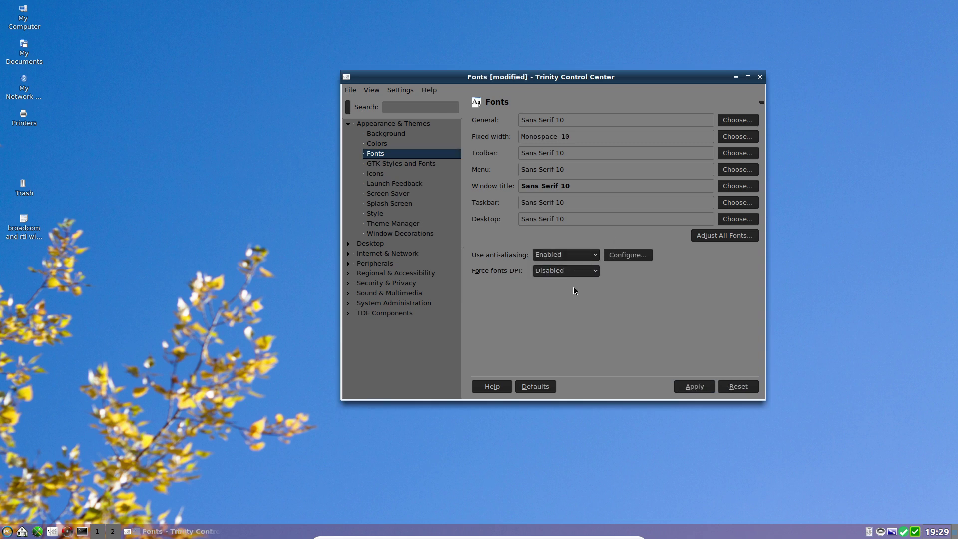
click(694, 388)
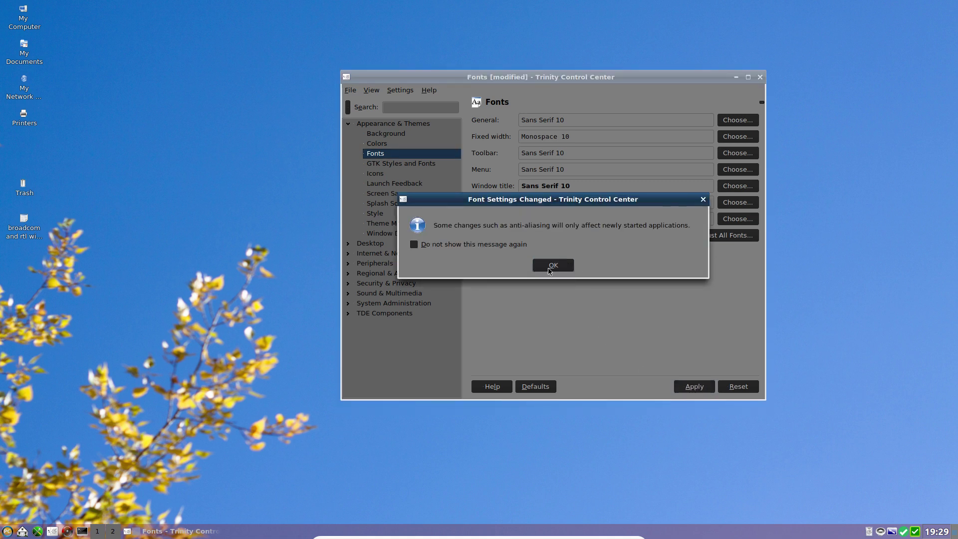
click(551, 269)
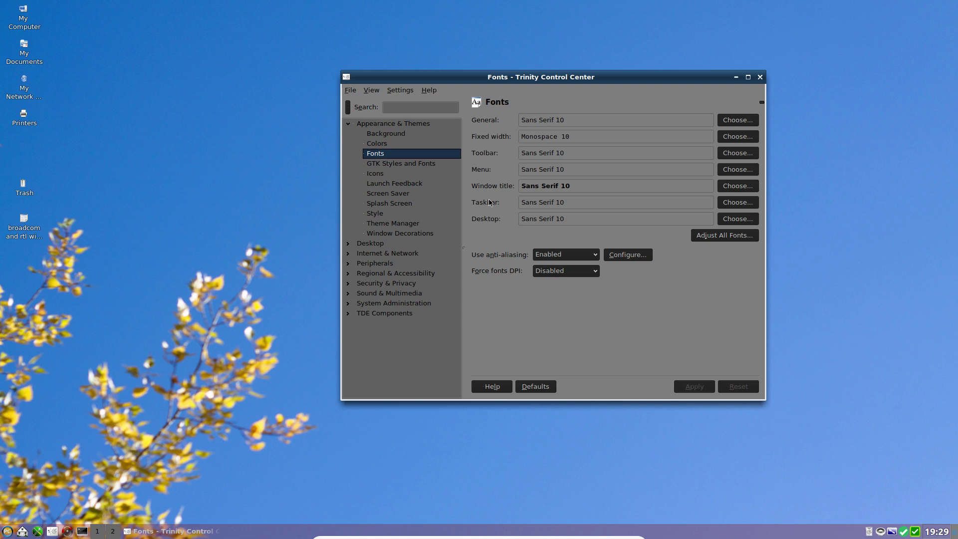
Step: Set the Desktop font to Sans Serif 12 and apply it
click(731, 221)
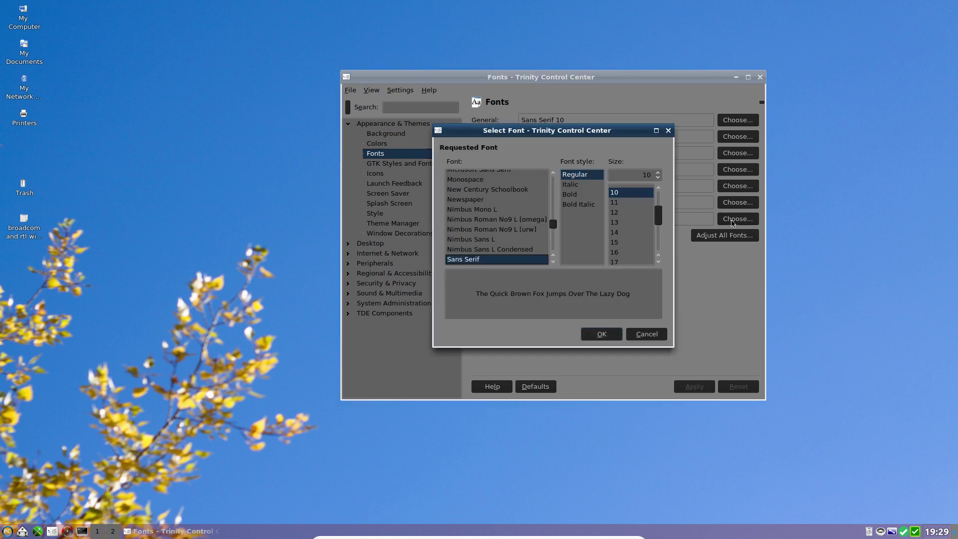
click(615, 212)
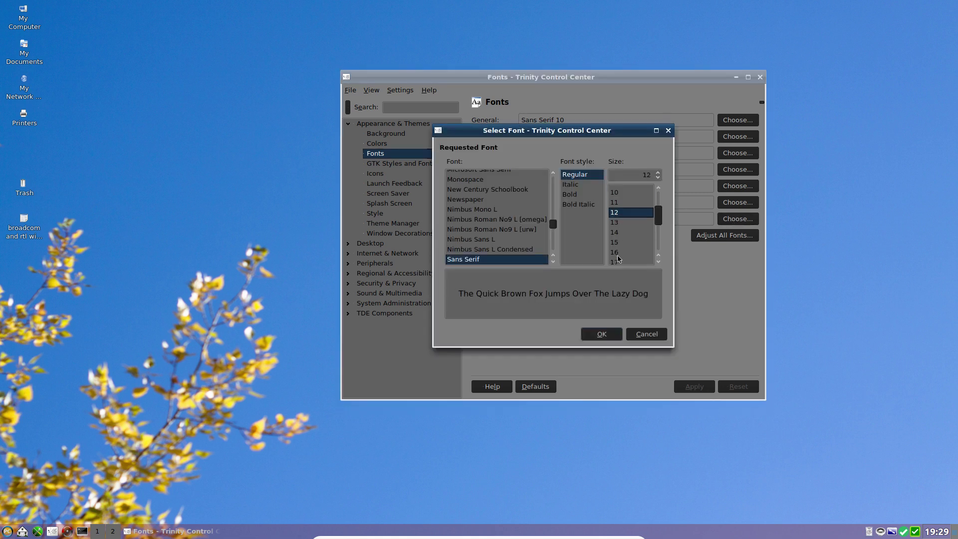
click(609, 333)
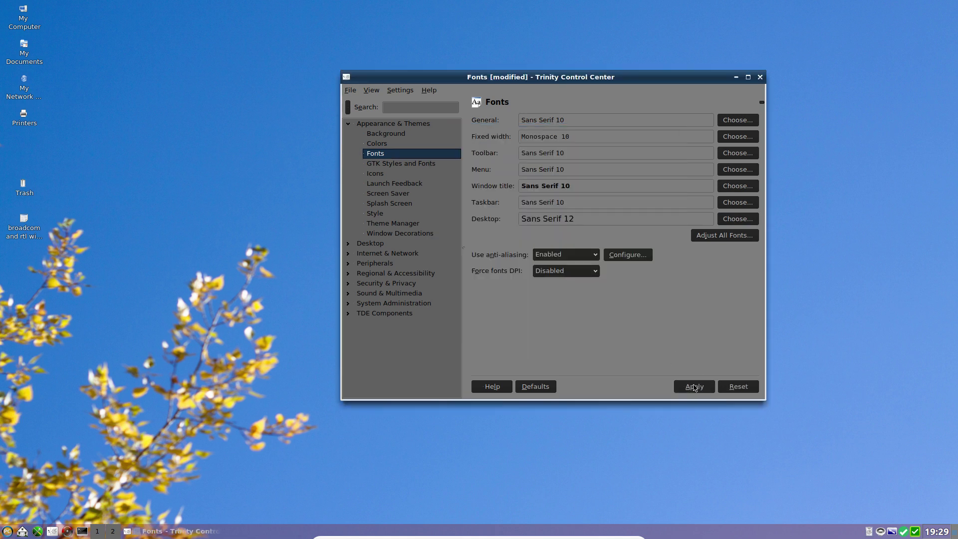
click(697, 387)
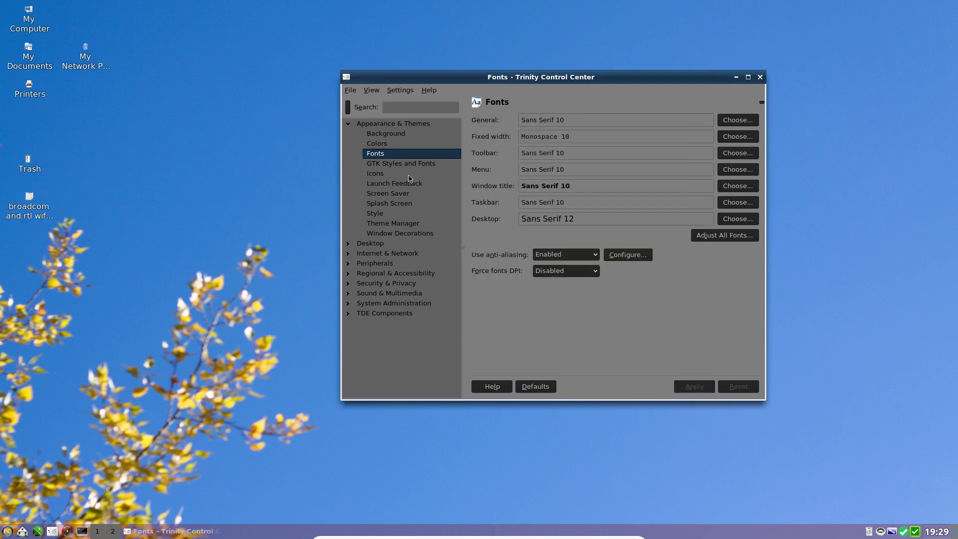
Step: In Icons > Advanced, try 24 and 48 pixels, then apply a 32-pixel desktop icon size
click(381, 175)
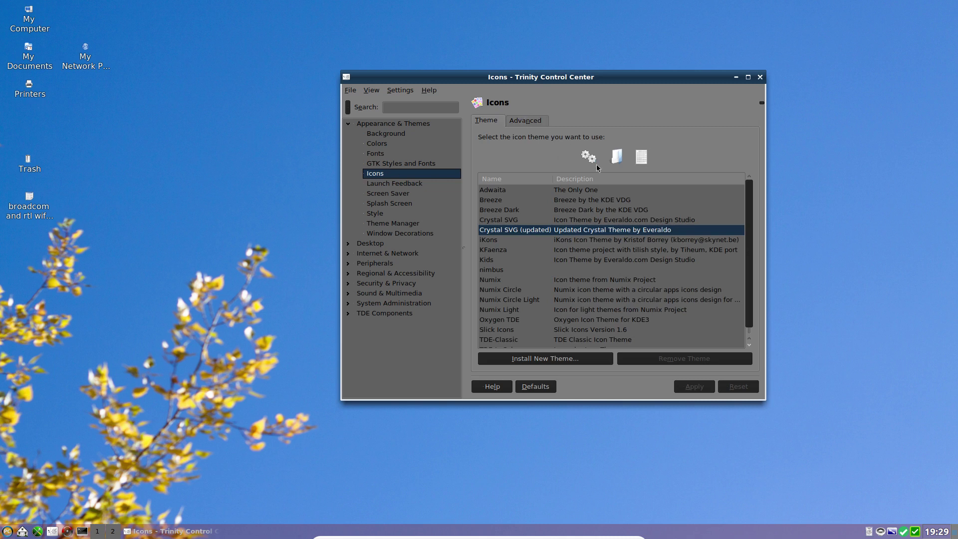
click(519, 120)
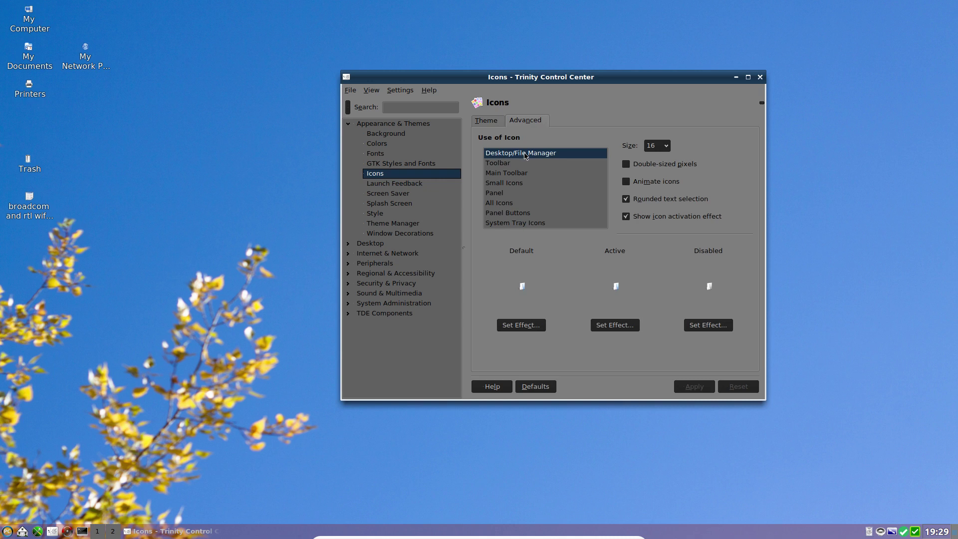
click(656, 146)
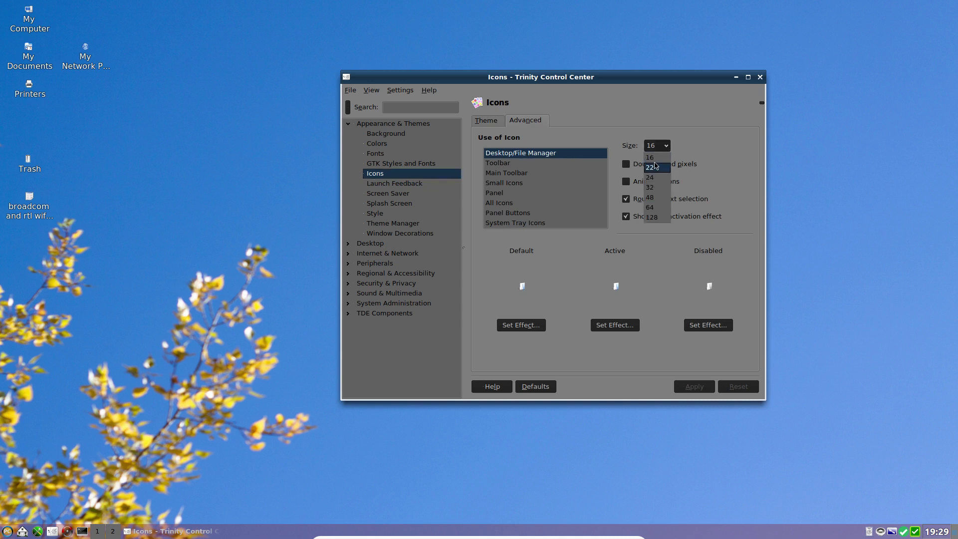
click(656, 178)
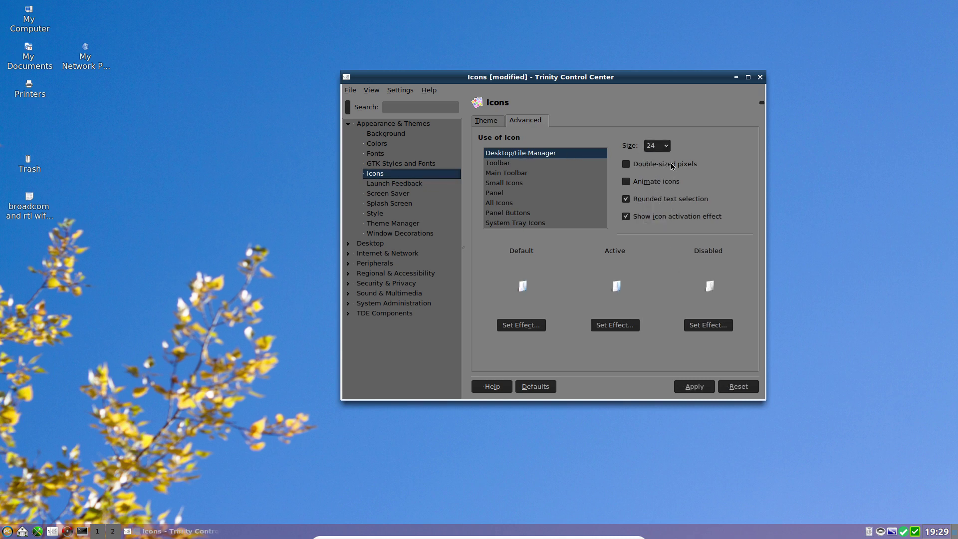
click(658, 145)
click(657, 188)
click(657, 145)
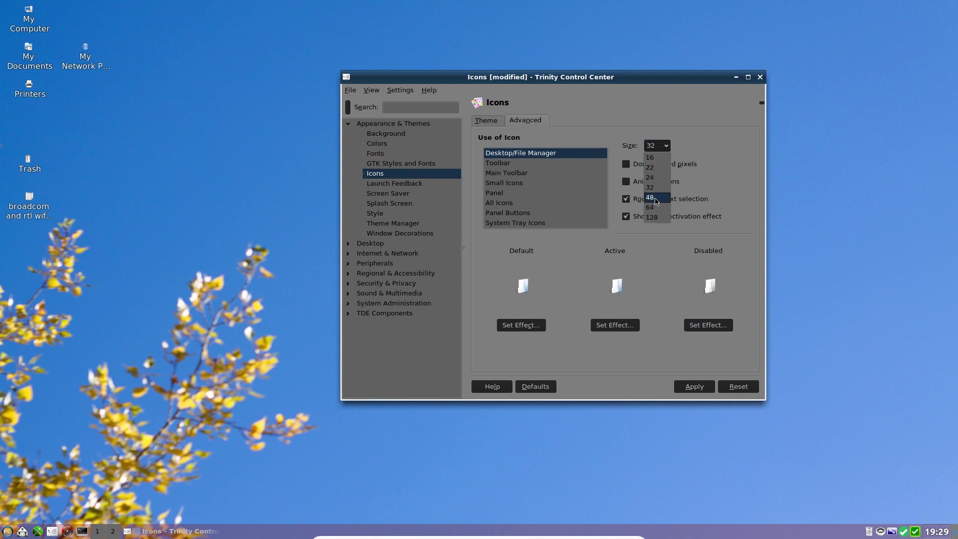
click(656, 198)
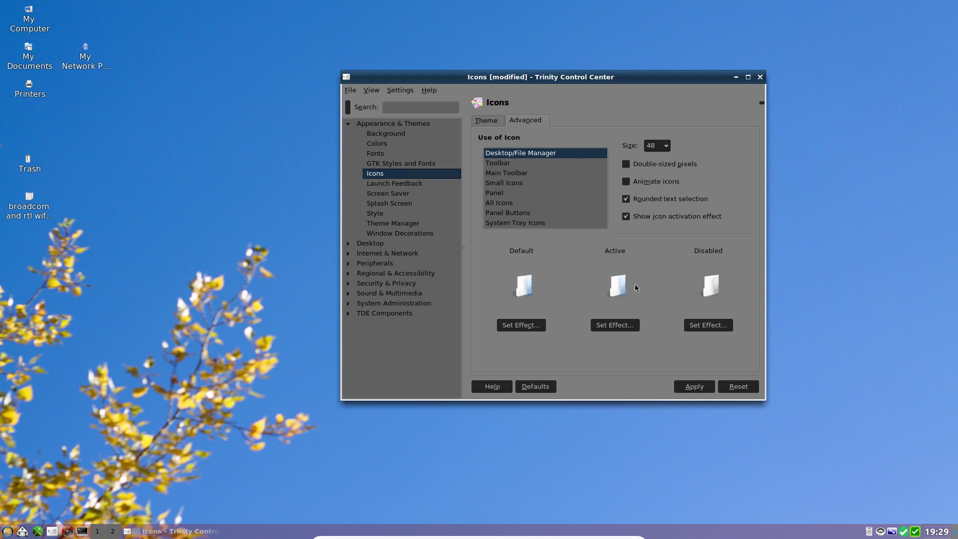
click(699, 388)
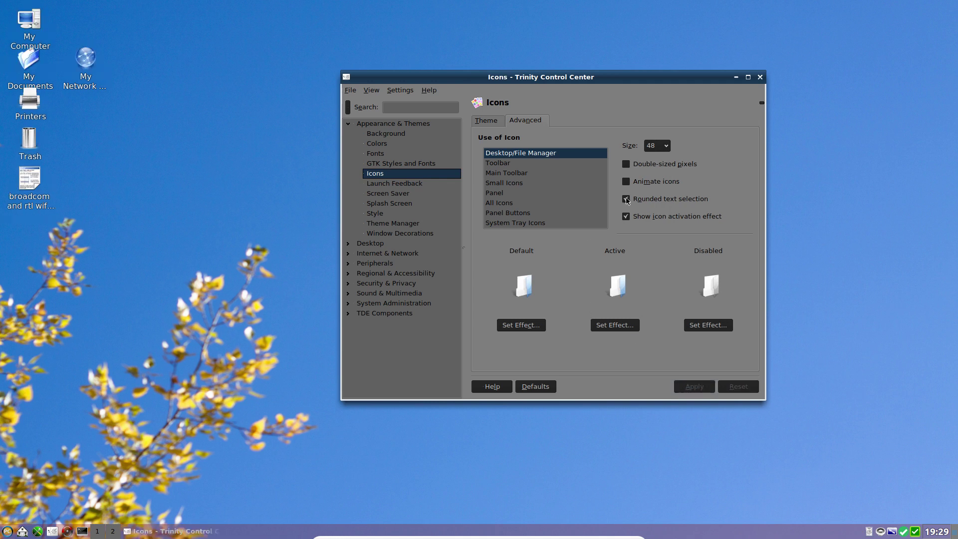
click(656, 146)
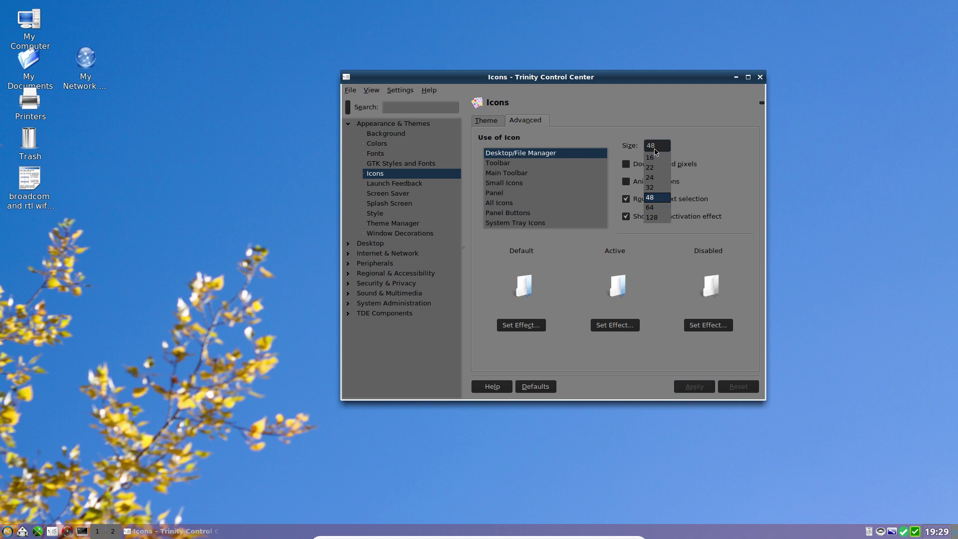
click(657, 188)
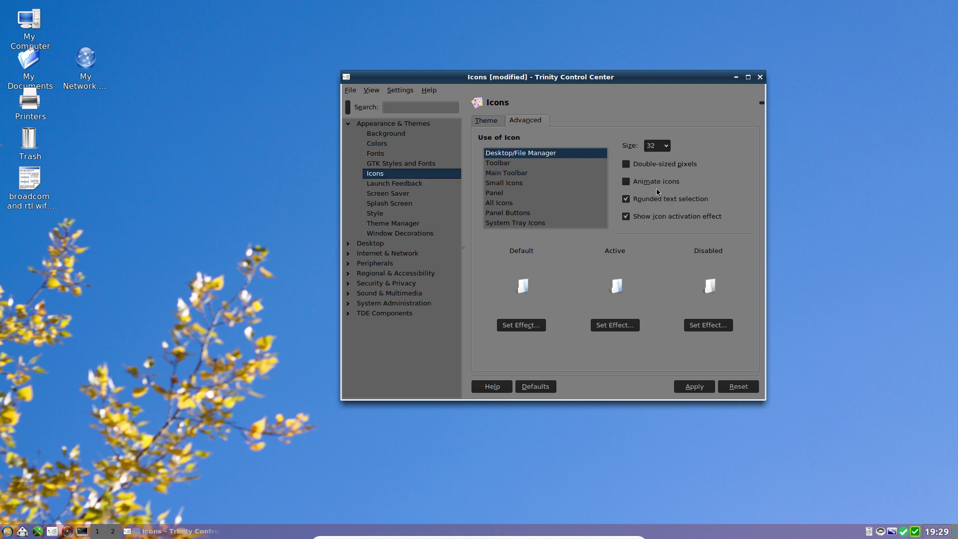
click(695, 387)
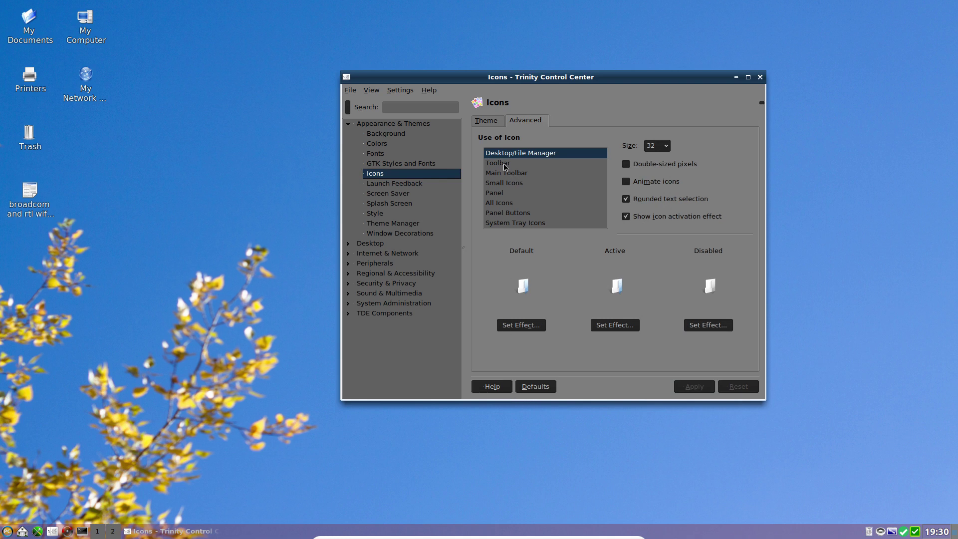
Step: Enable Animate icons, test Double-sized pixels, then turn them off again, applying each change
click(626, 182)
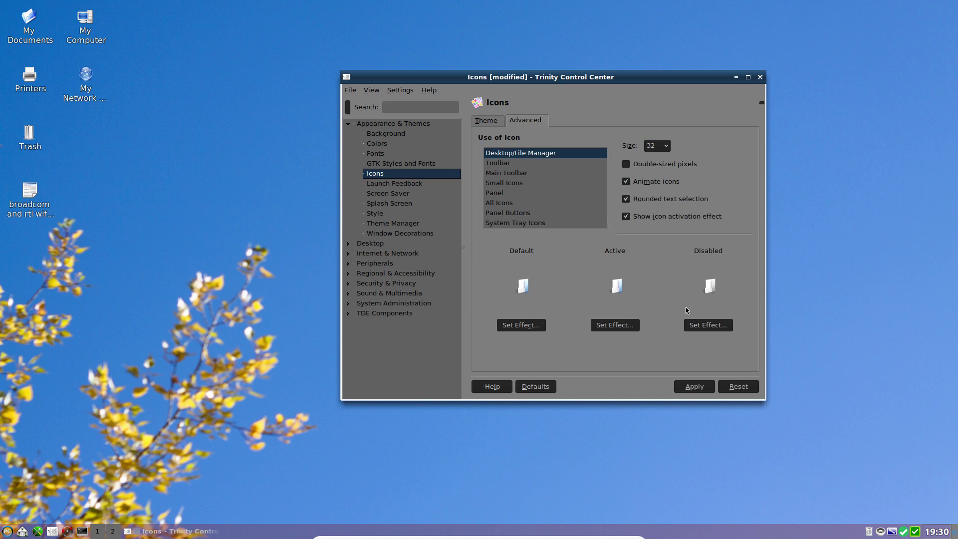
click(702, 384)
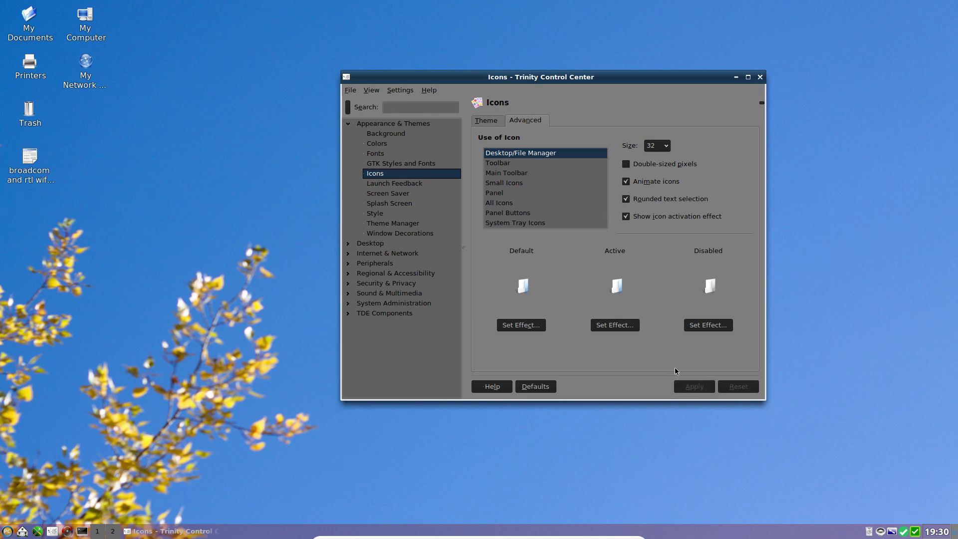
click(627, 166)
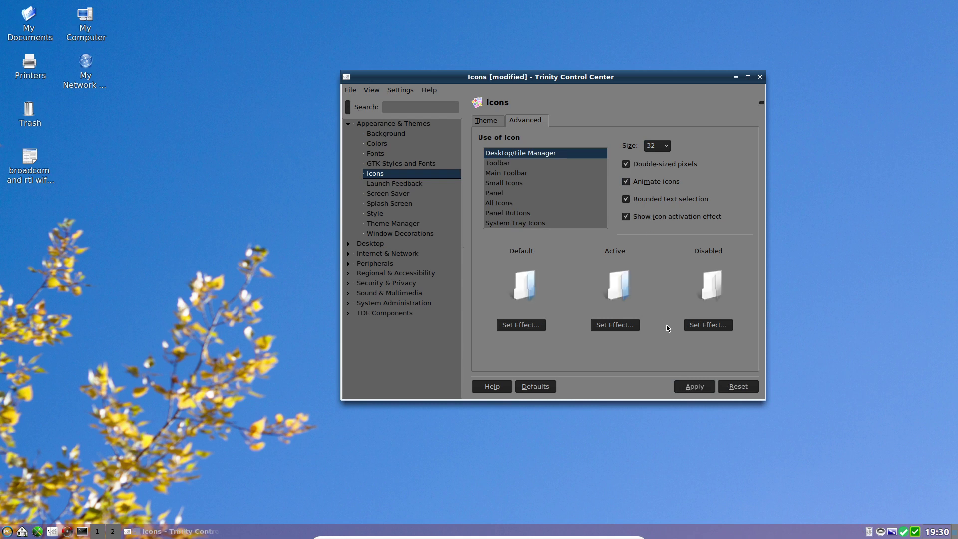
click(698, 388)
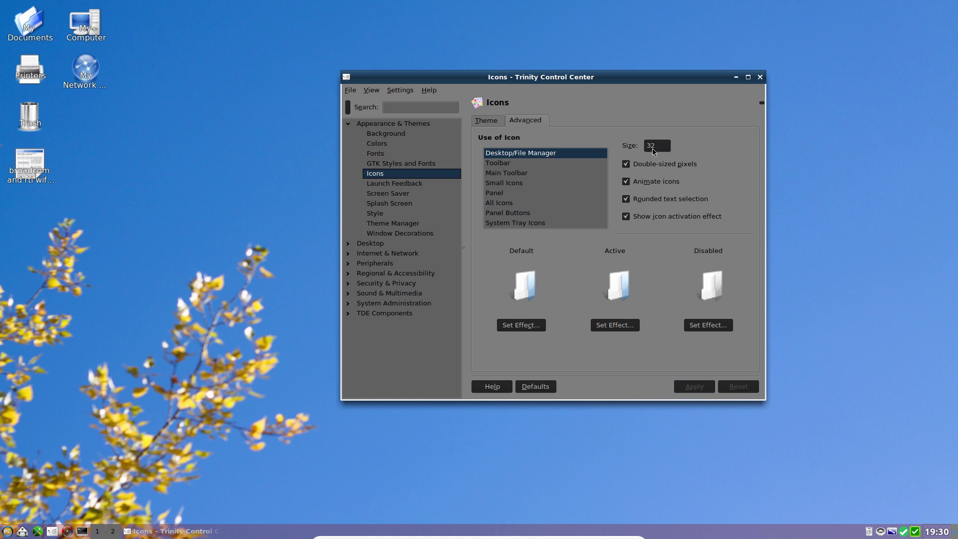
click(634, 166)
click(692, 390)
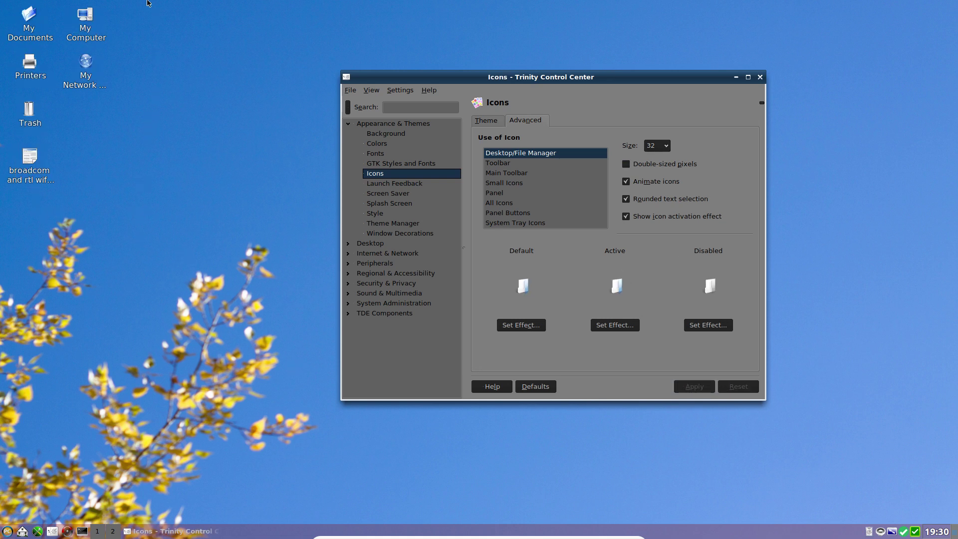
Step: Line up the desktop icons horizontally in a single row along the top
right_click(220, 198)
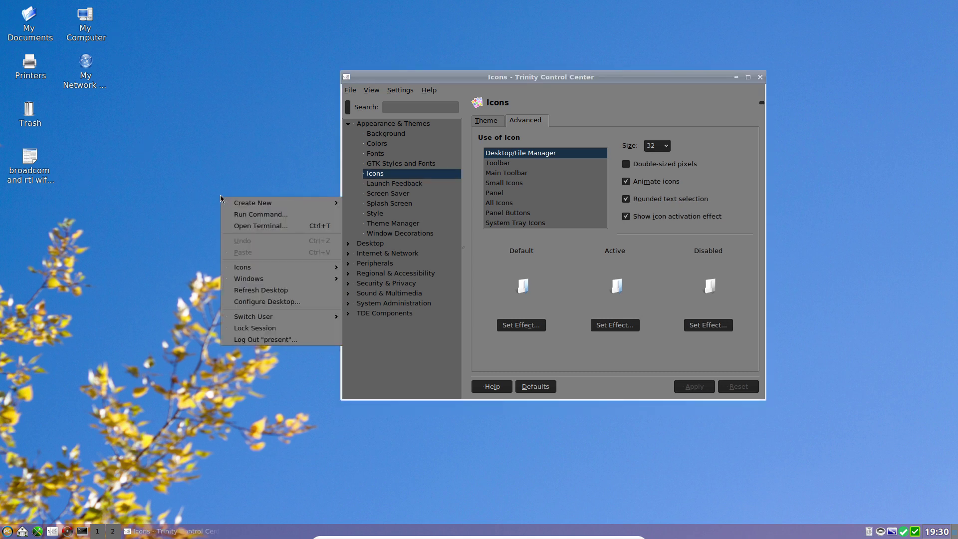
mouse_move(261, 267)
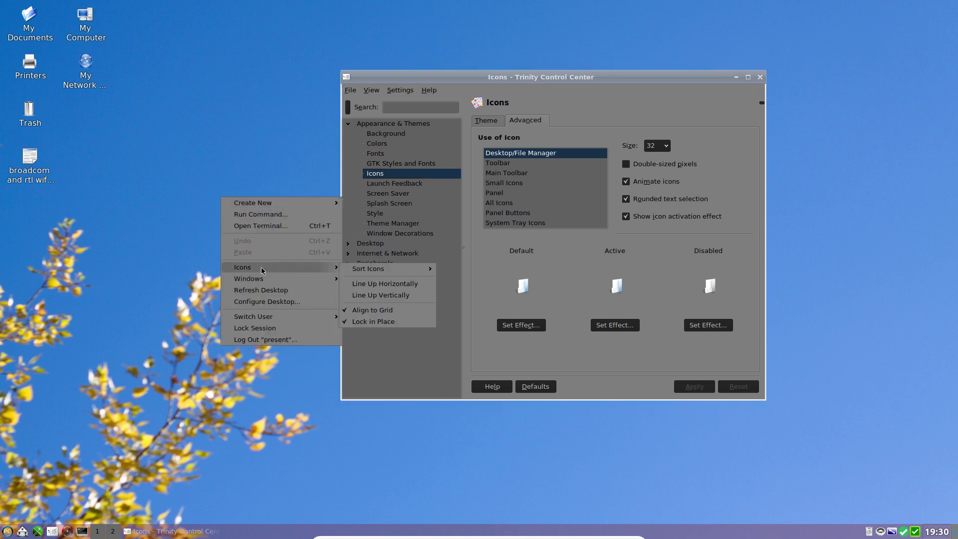
mouse_move(403, 268)
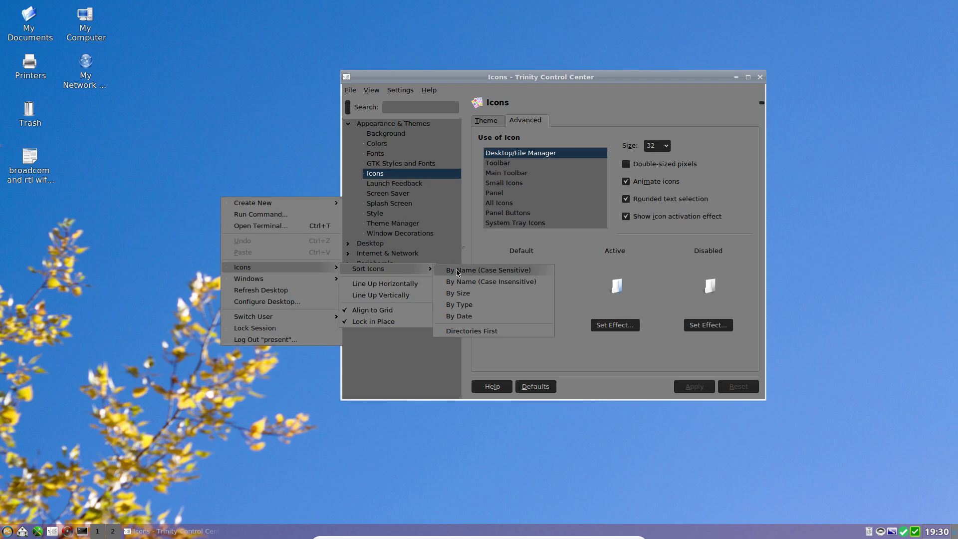
click(413, 285)
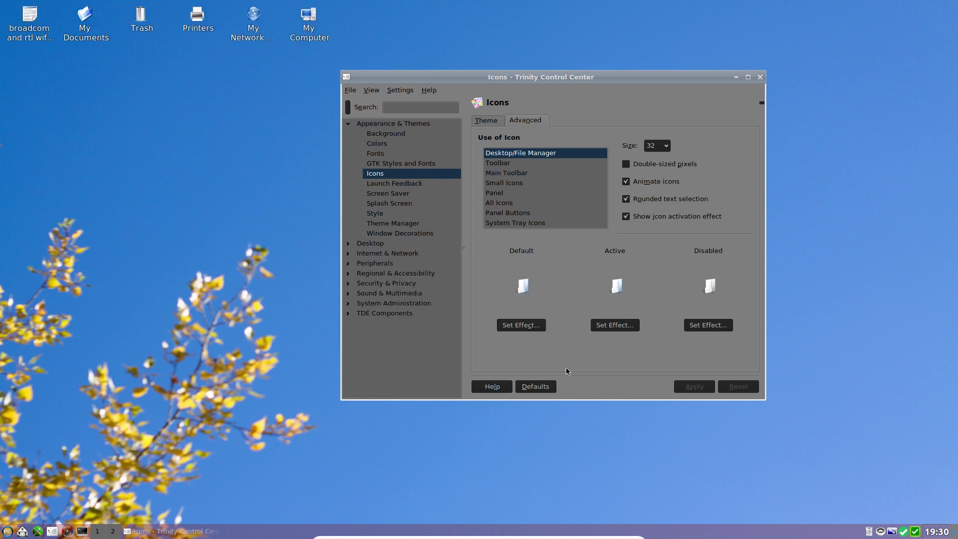
click(499, 167)
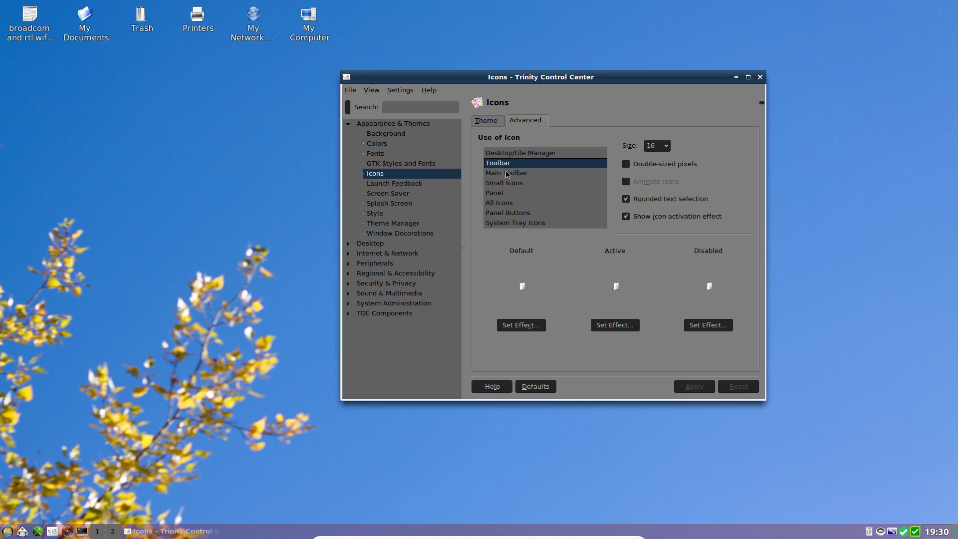
click(506, 175)
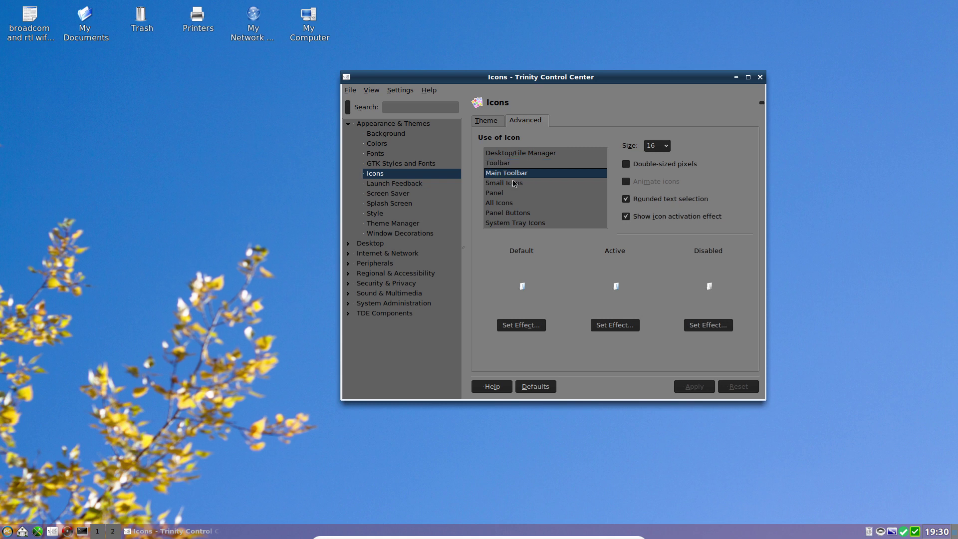
click(515, 184)
click(516, 195)
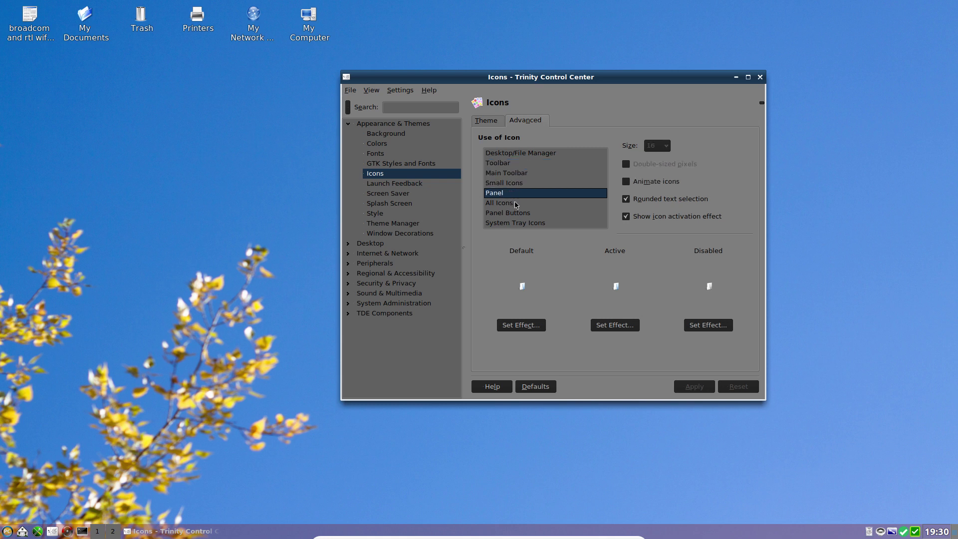
click(516, 204)
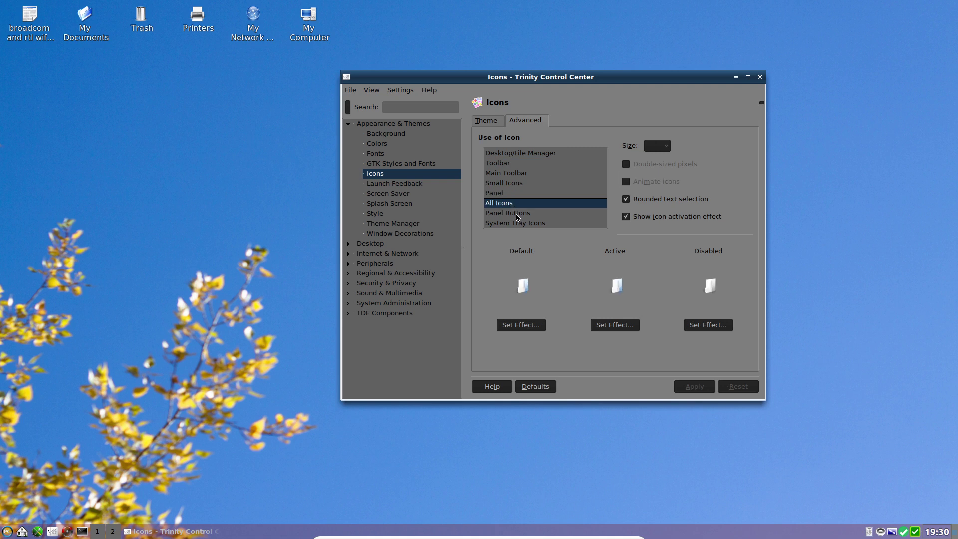
click(517, 213)
click(517, 224)
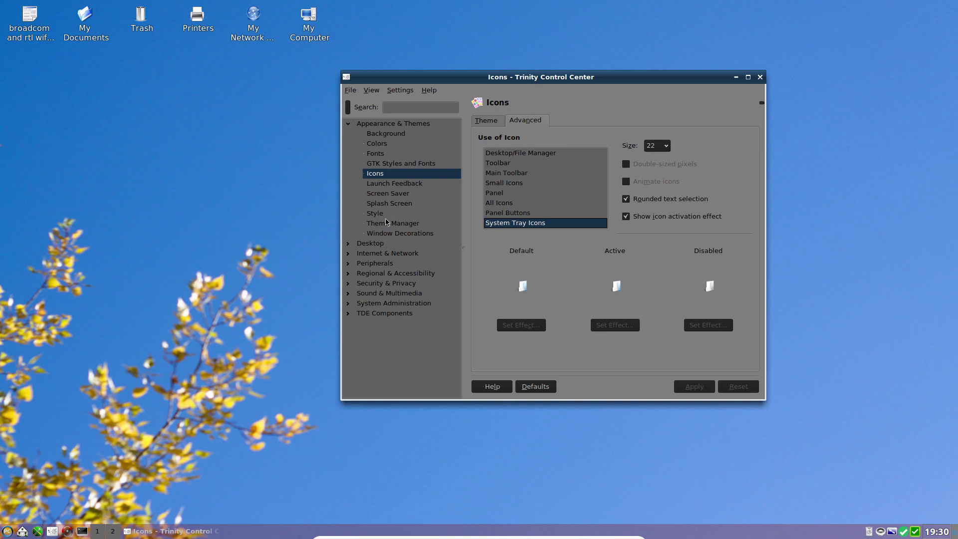
Step: Set the Window Text colour to grey #919191 in Colors and apply it
click(381, 146)
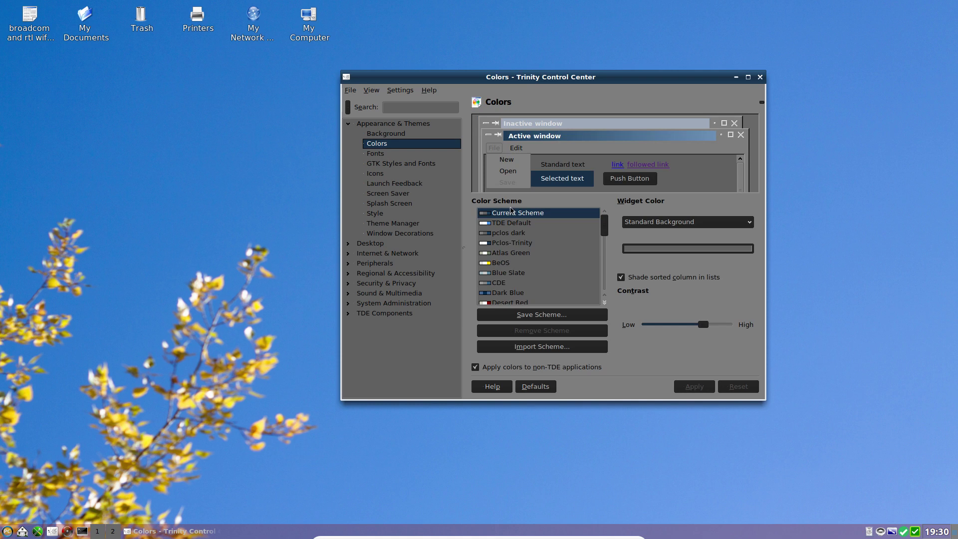
click(508, 172)
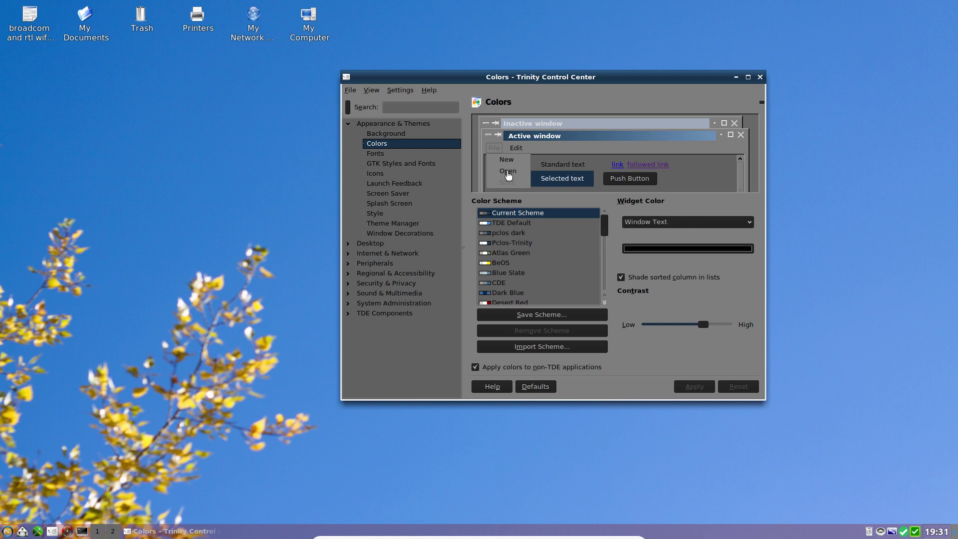
click(643, 251)
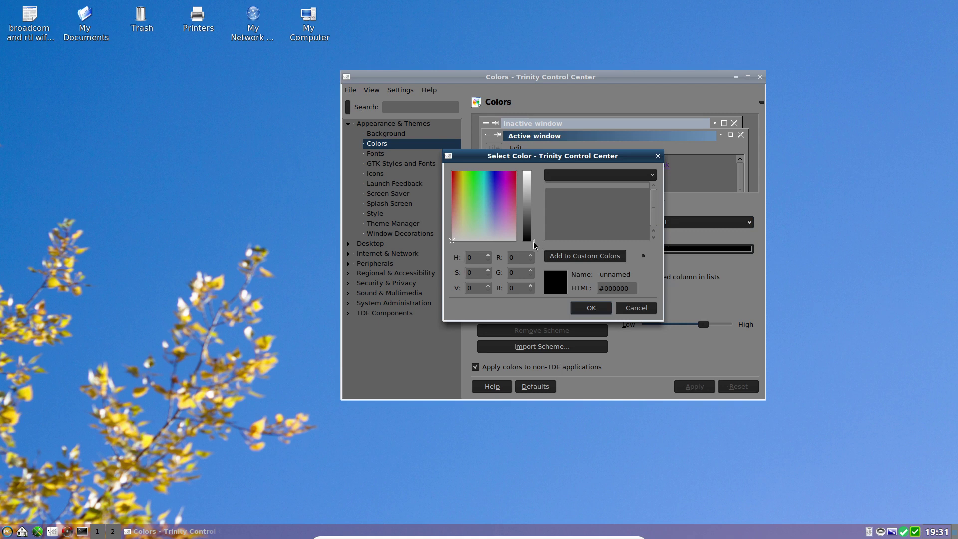
drag(534, 244, 530, 204)
click(591, 308)
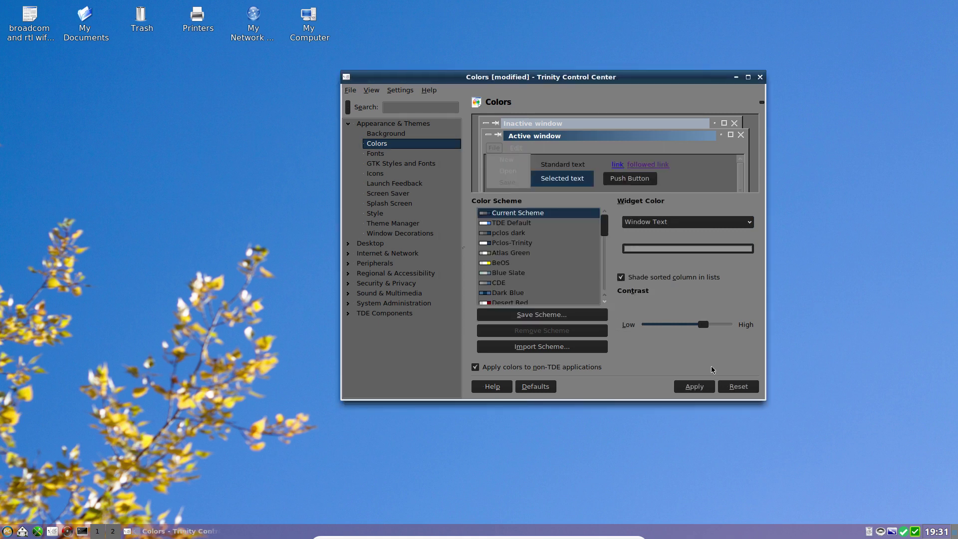
click(685, 389)
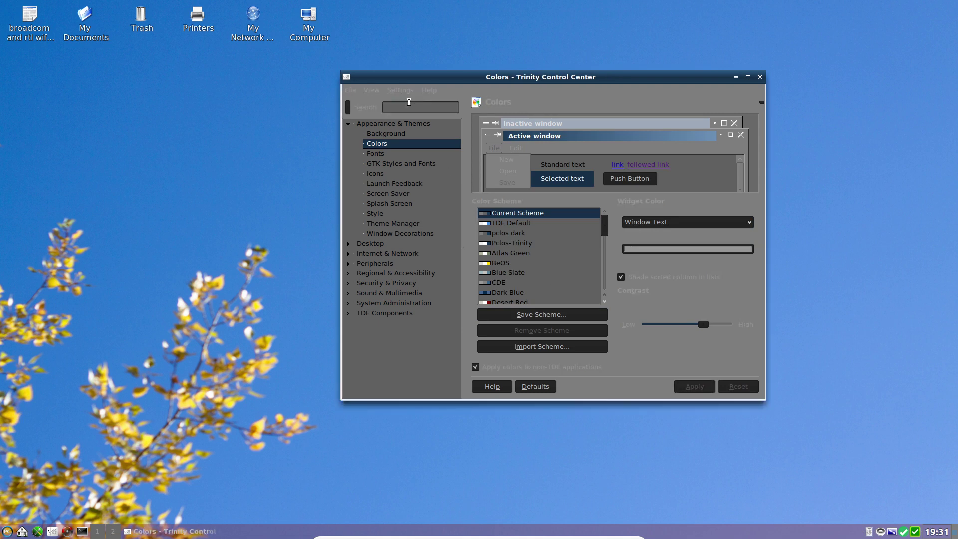
Step: Browse the GTK Styles and Fonts pages, then select Standard Text in the Colors widget list
click(390, 163)
click(390, 185)
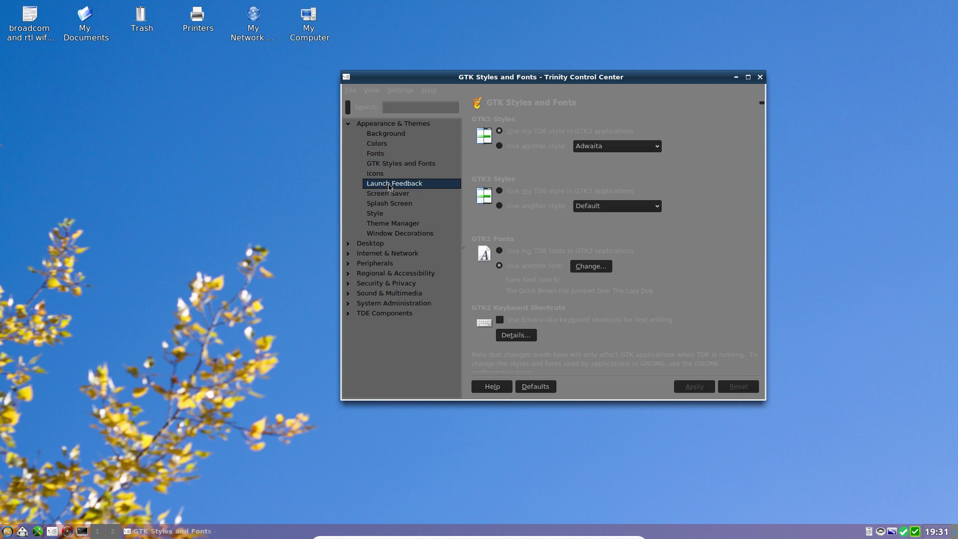
click(385, 164)
click(384, 154)
click(381, 145)
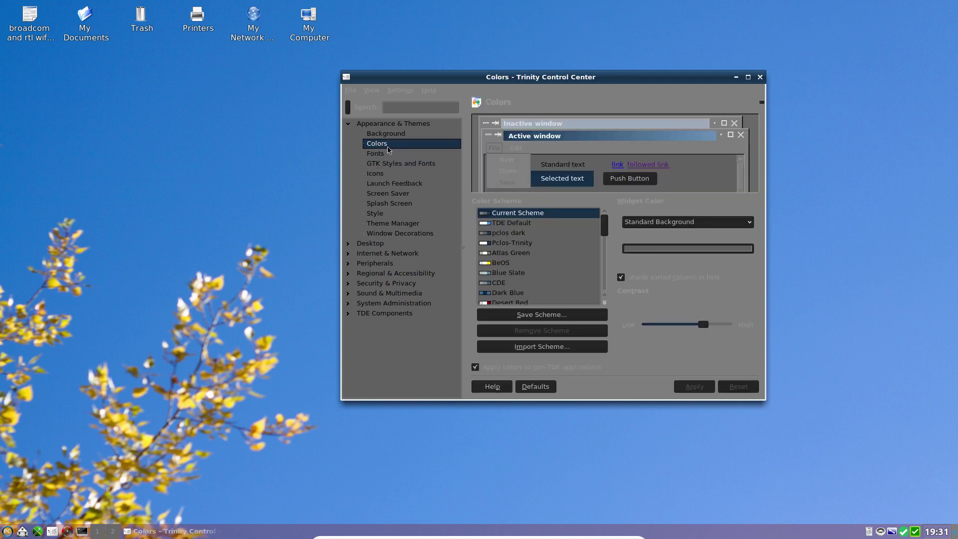
click(513, 188)
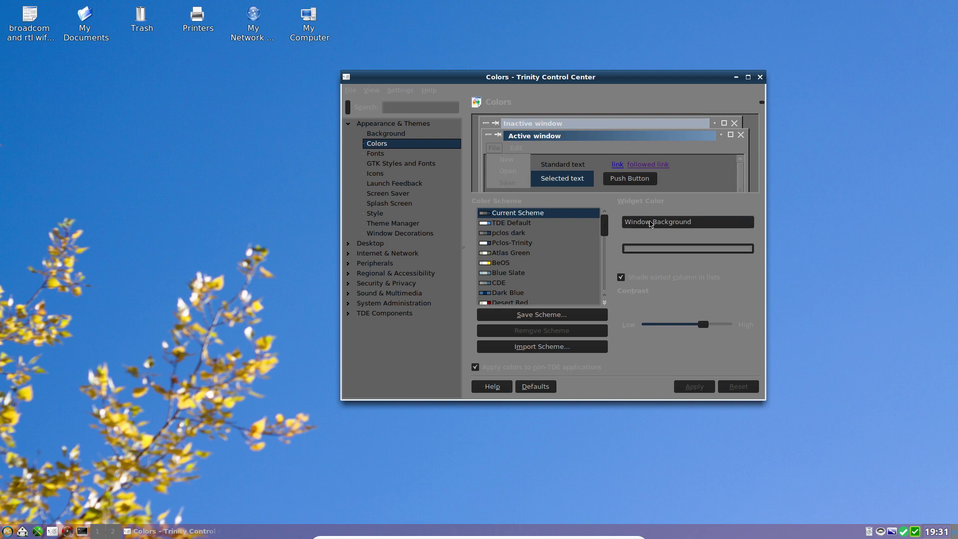
click(505, 177)
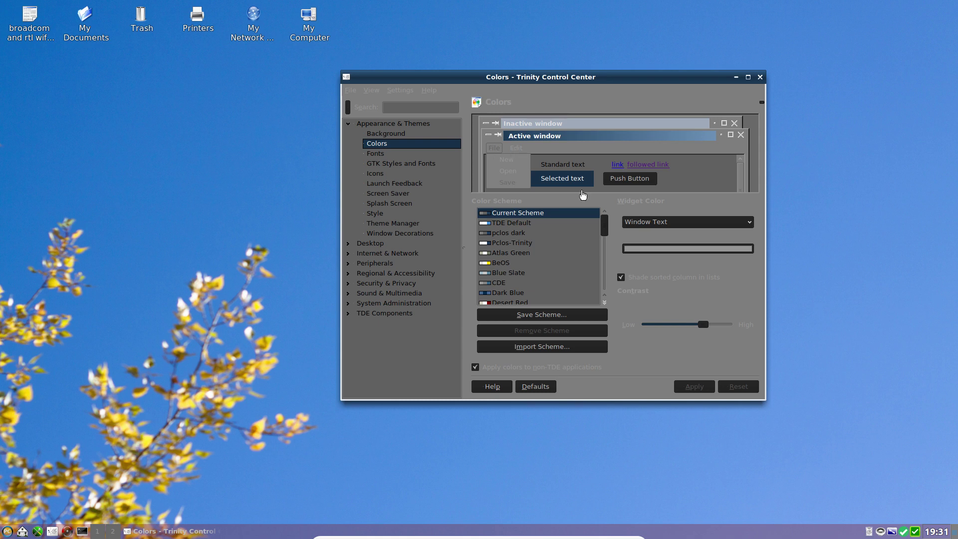
click(561, 170)
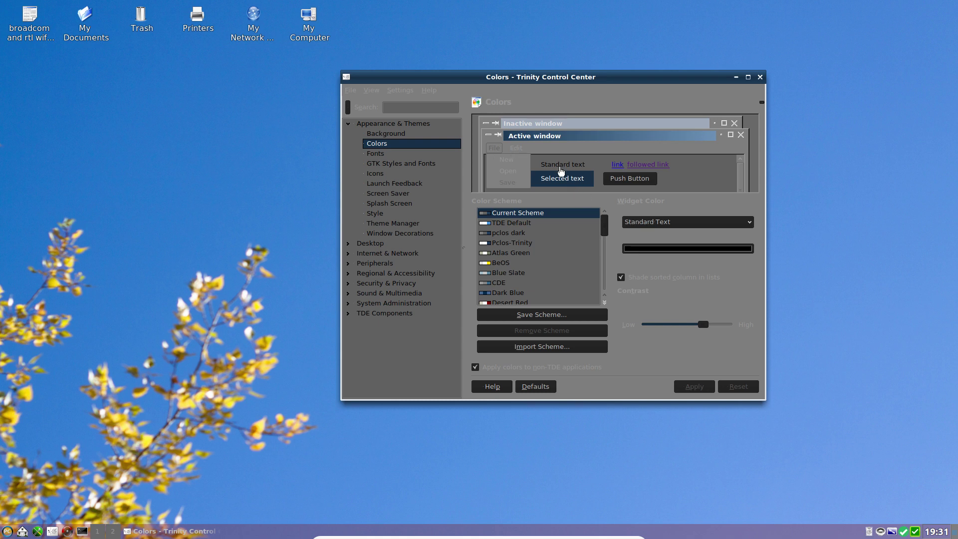
Step: Set the Standard Text colour to light grey #D3D3D3 and apply it
click(652, 223)
click(652, 223)
click(648, 249)
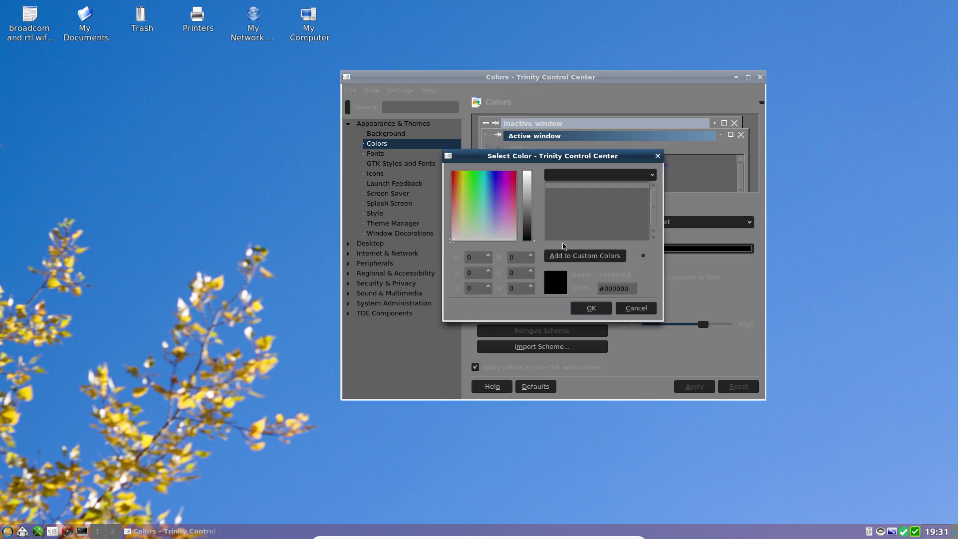
click(531, 186)
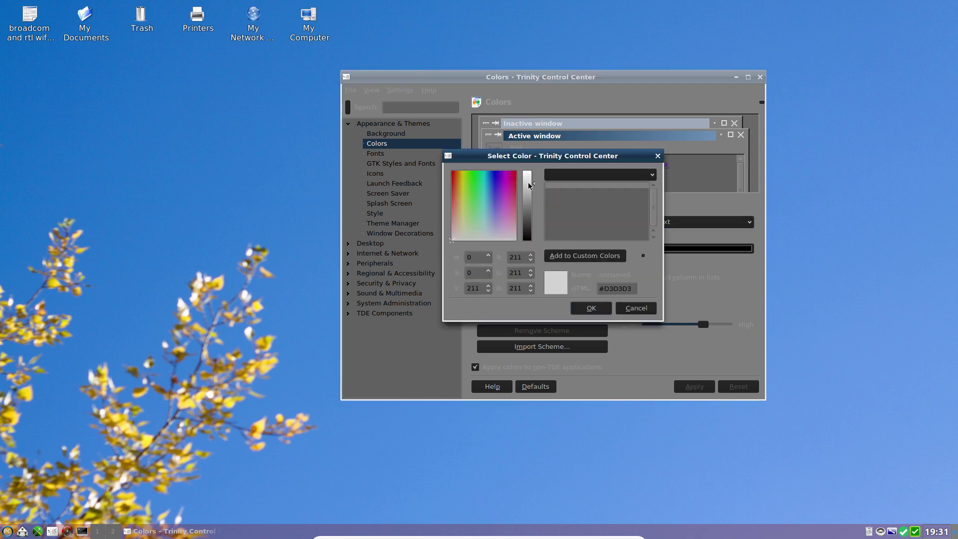
click(591, 308)
click(693, 387)
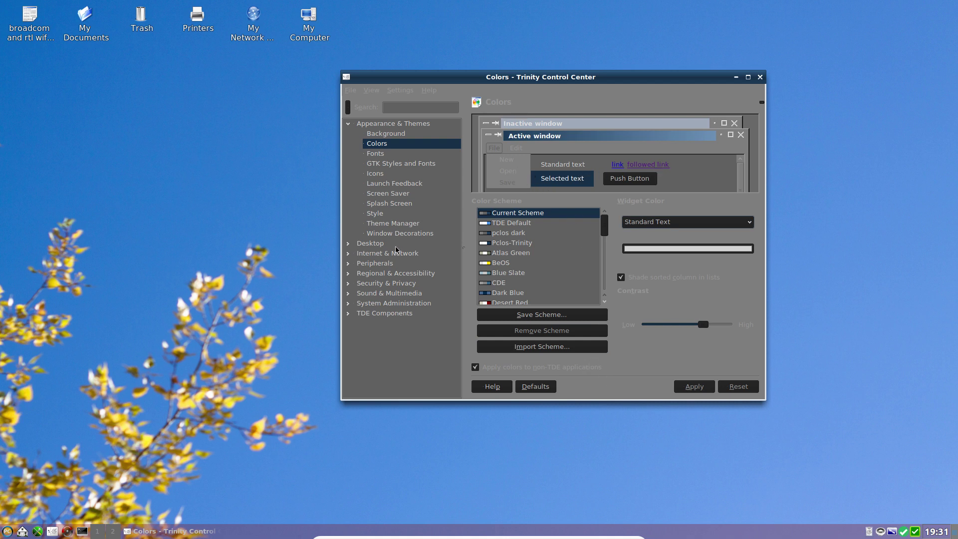
Step: Create 'My Theme3' in Theme Manager from the current look, then show the Fonts page
click(392, 224)
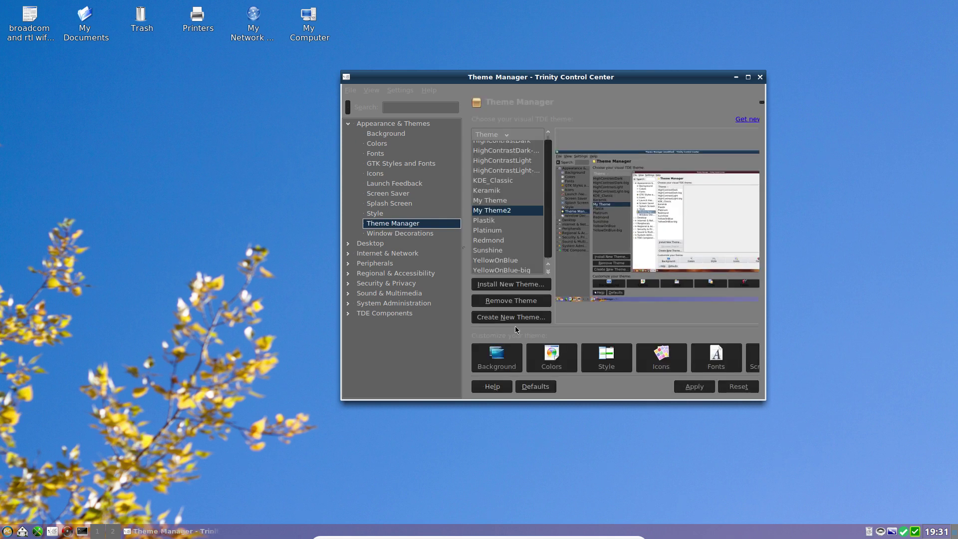
click(502, 319)
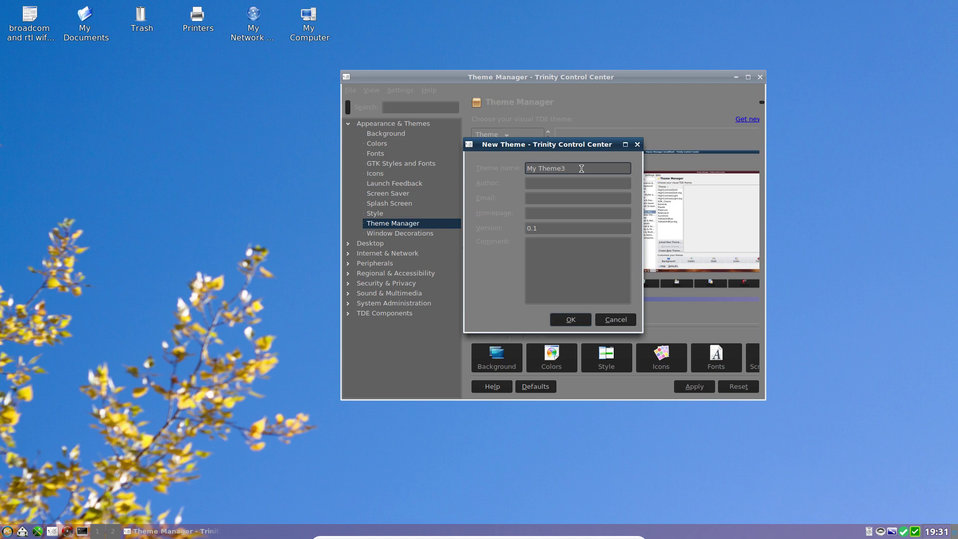
click(574, 321)
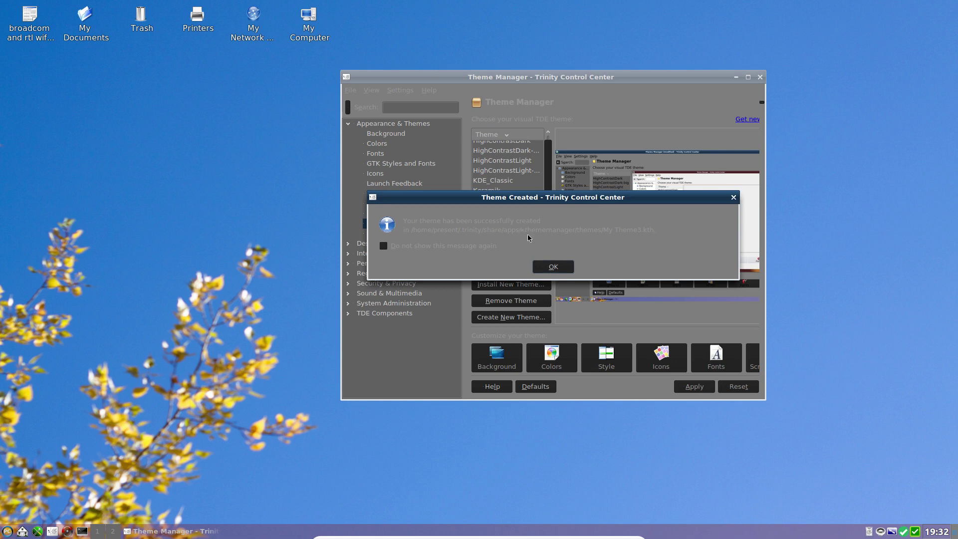
click(553, 267)
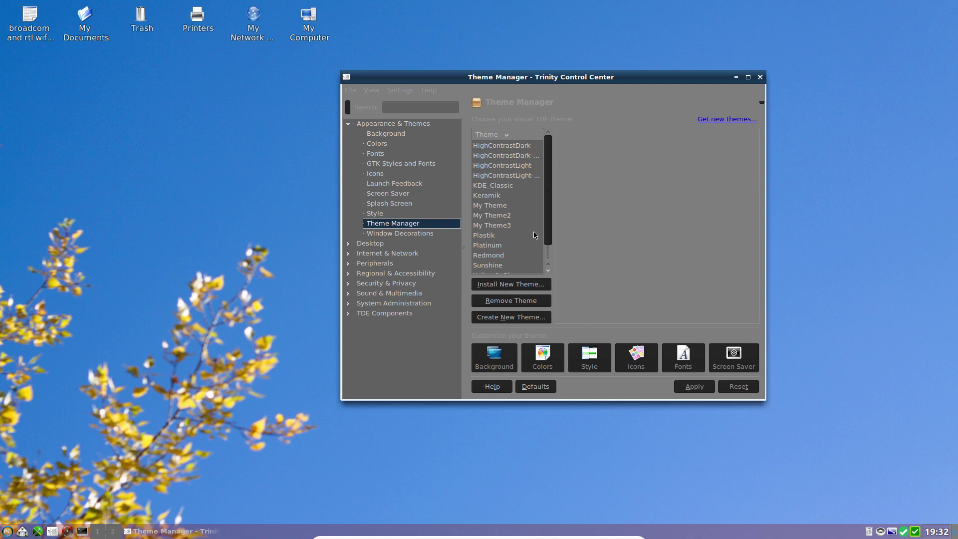
click(380, 155)
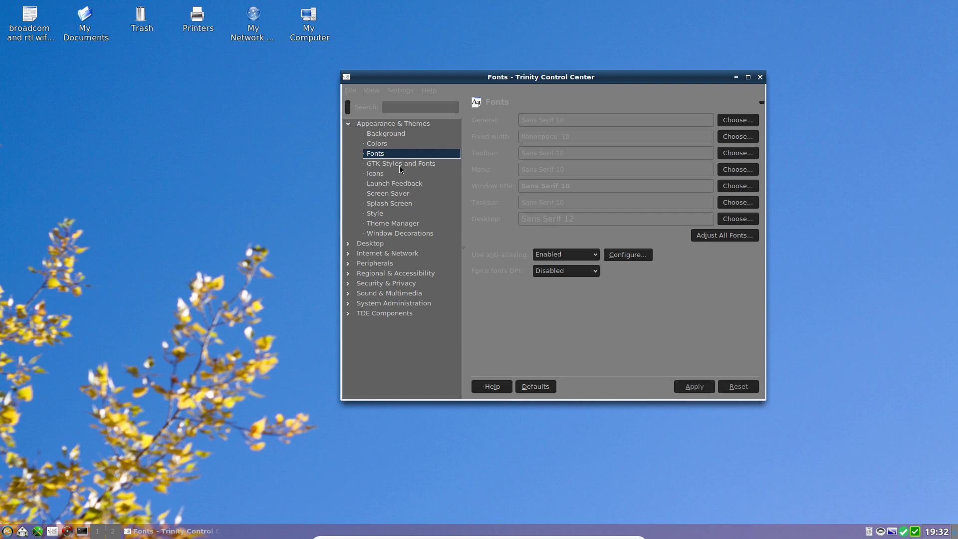
Step: In Colors, change Window Background to #BDBDBD and apply it
click(380, 146)
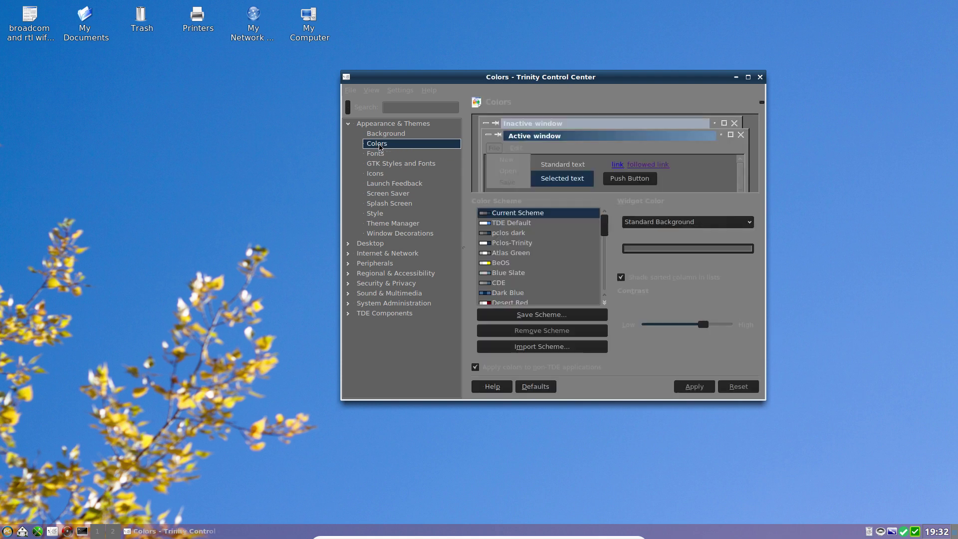
click(510, 177)
click(649, 249)
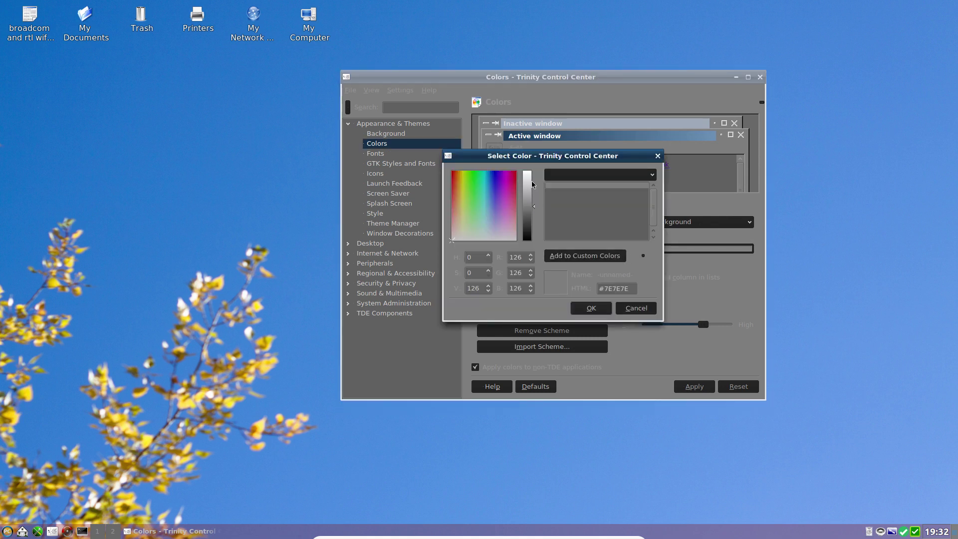
drag(534, 205, 534, 190)
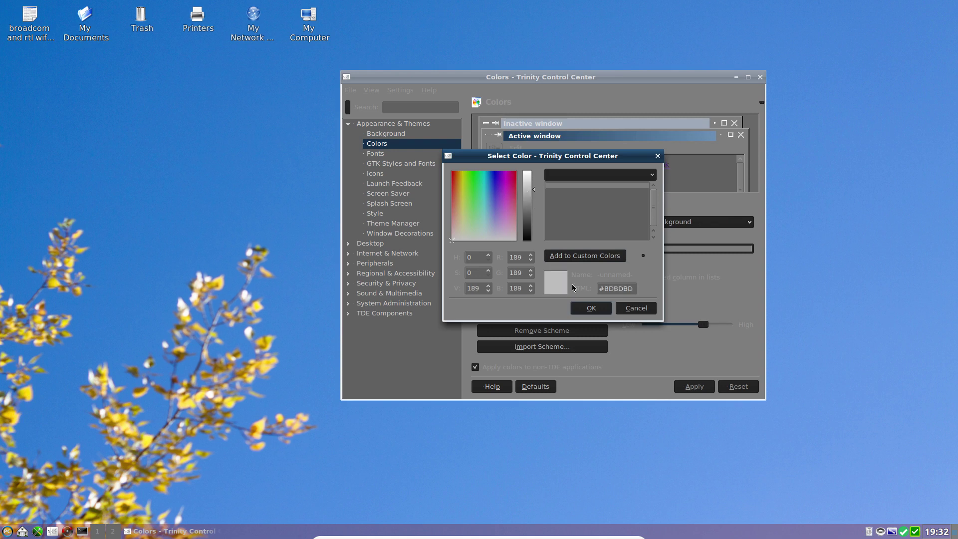
click(591, 308)
click(691, 387)
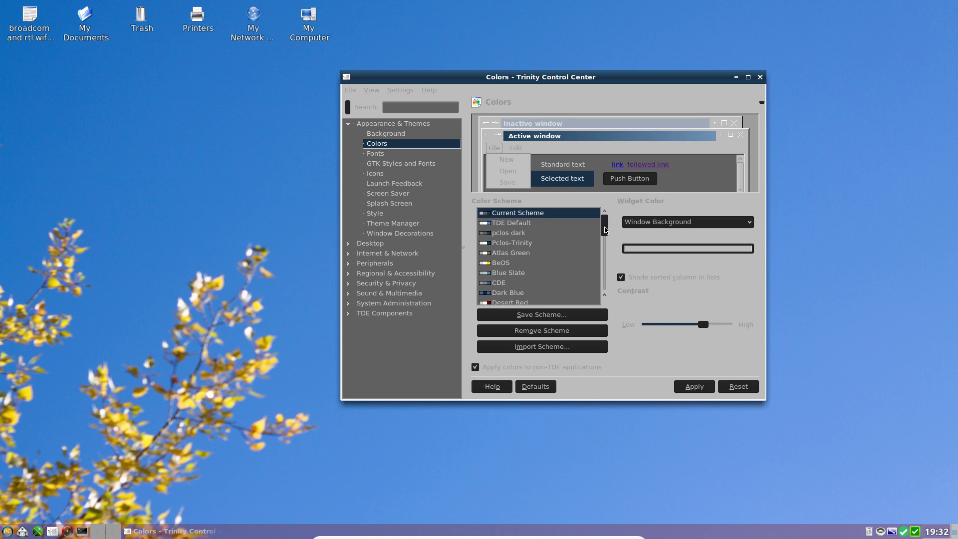
Step: Darken the Window Background to #787878 and apply it
click(648, 249)
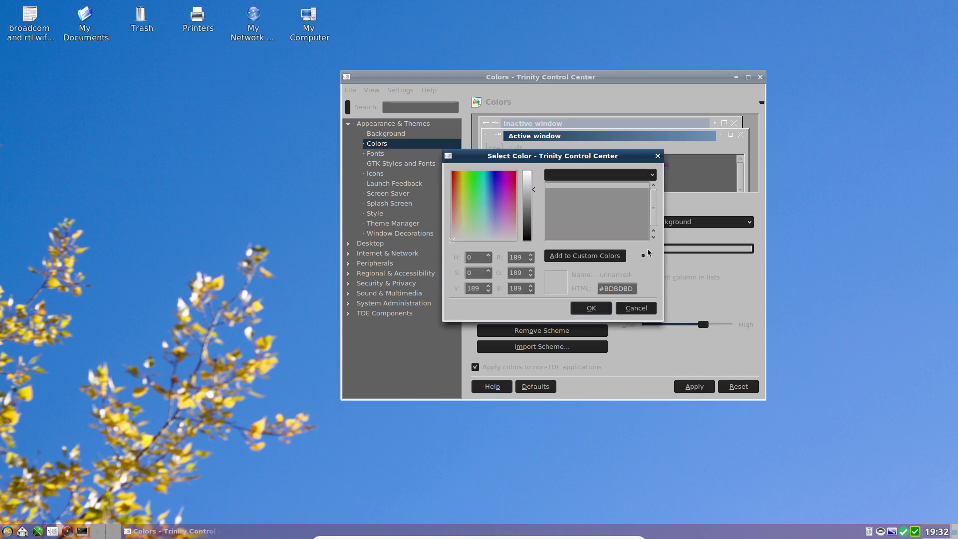
drag(532, 188, 532, 207)
click(591, 308)
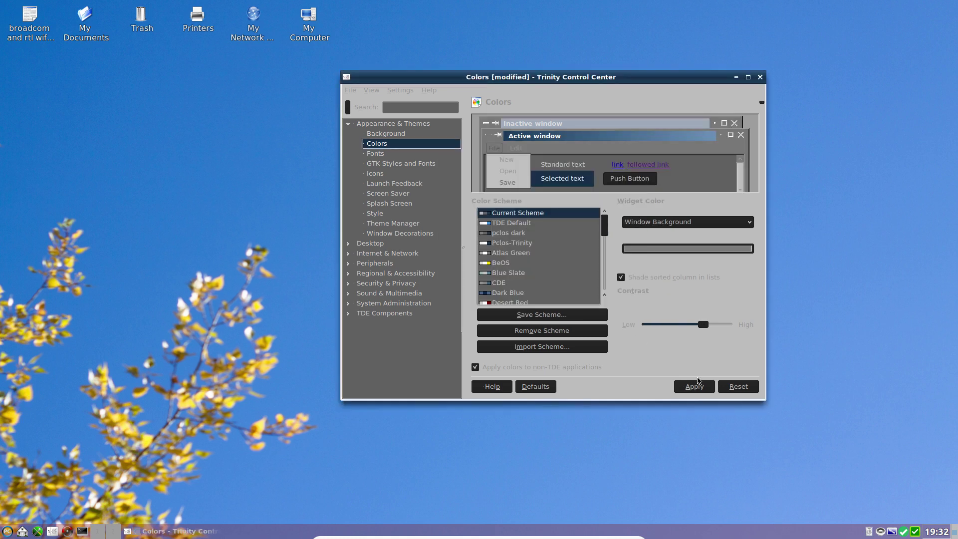
click(697, 384)
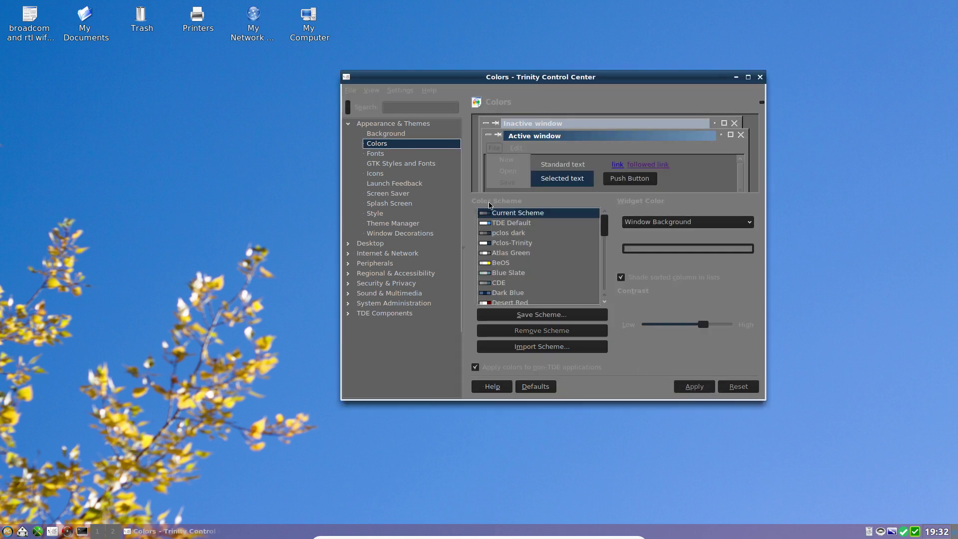
Step: Change the Window Text colour to near-white #D6D6D6 and apply it
click(507, 177)
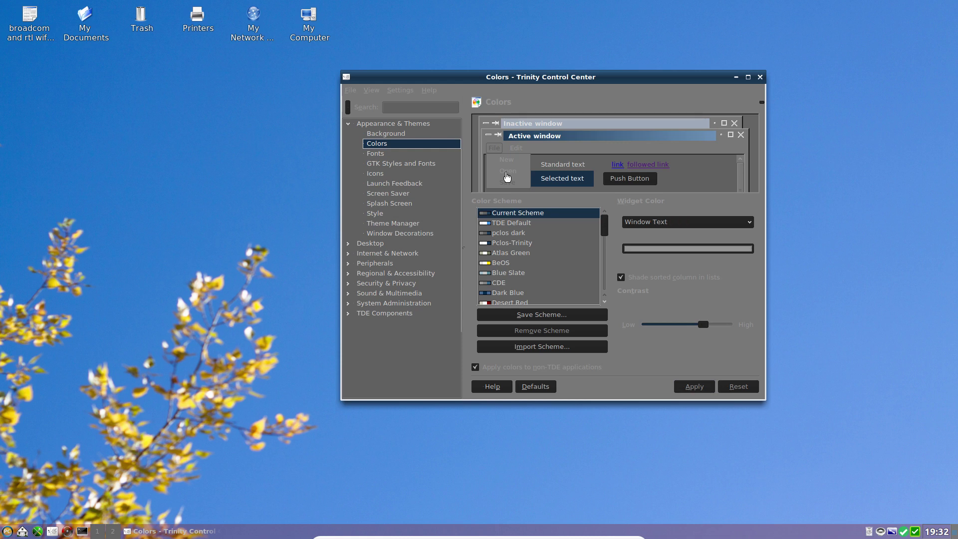
click(659, 250)
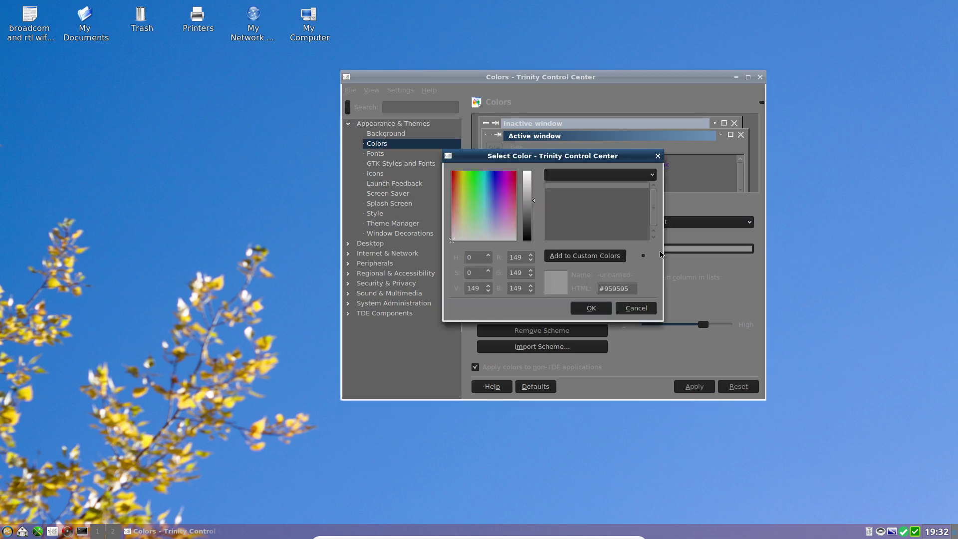
click(528, 184)
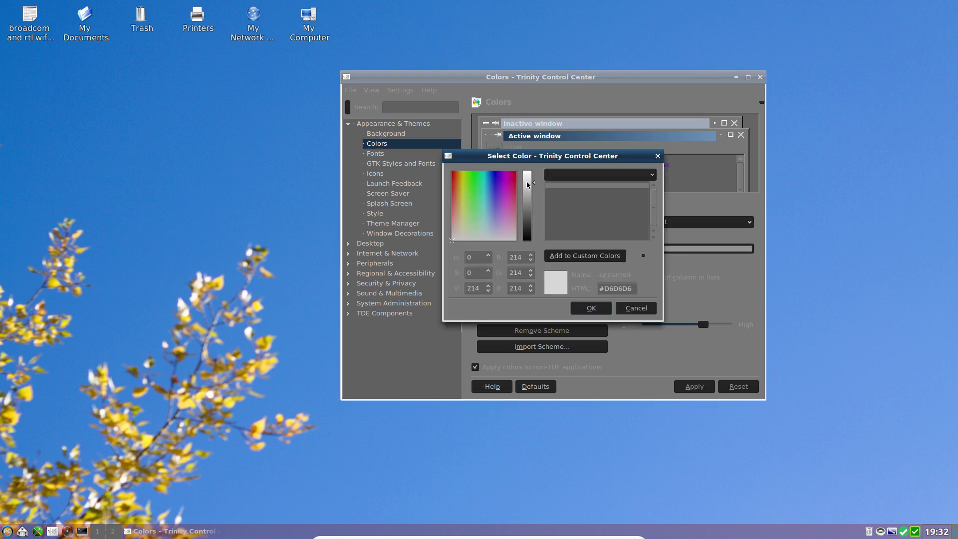
click(589, 309)
click(690, 387)
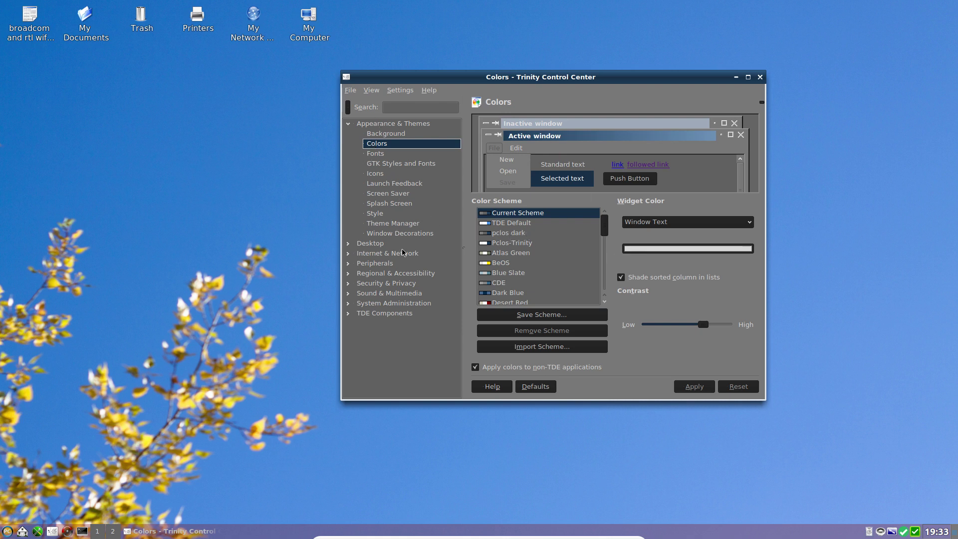
Step: Set the Standard Text colour to #ECECEC and apply it
click(555, 167)
click(644, 252)
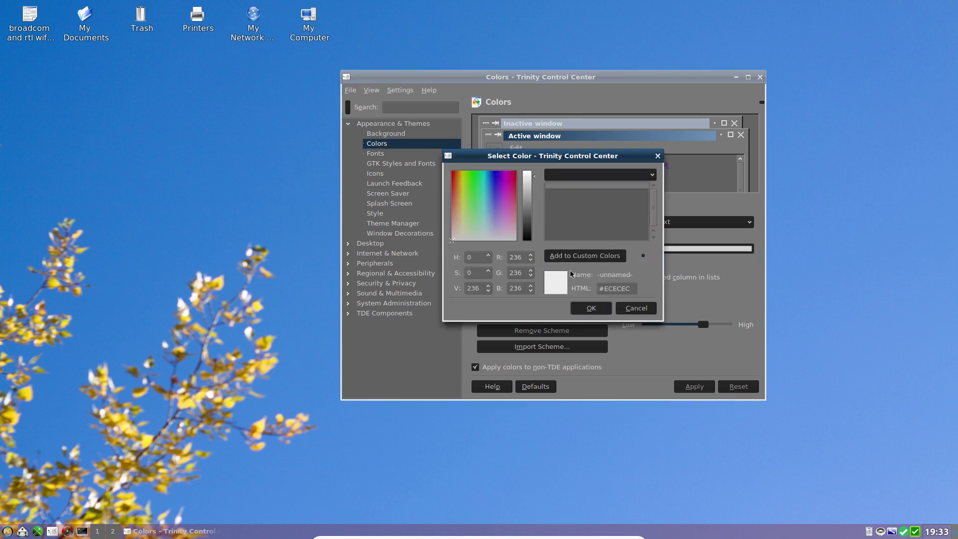
click(591, 311)
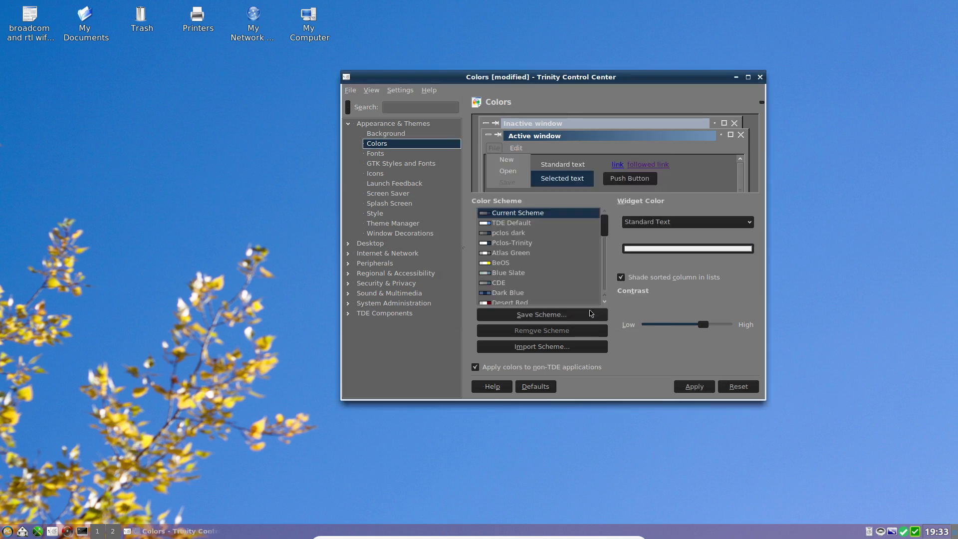
click(684, 392)
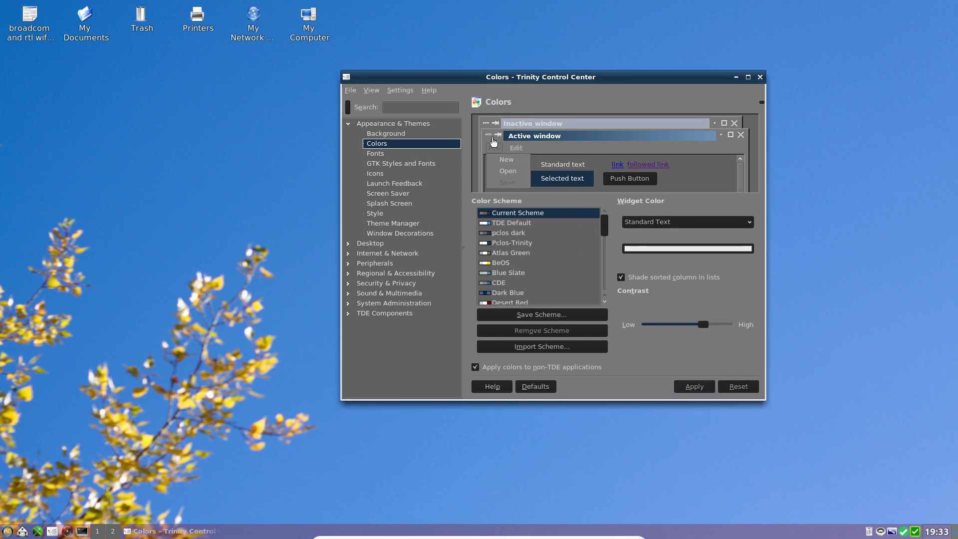
Step: Brighten the Button Text colour to light grey #DEDEDE and apply the colours
click(565, 183)
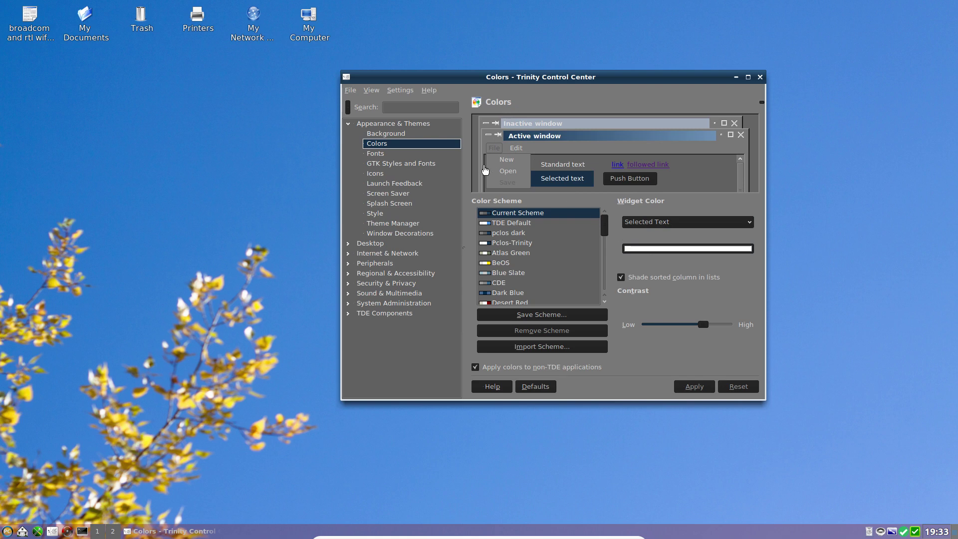
click(625, 184)
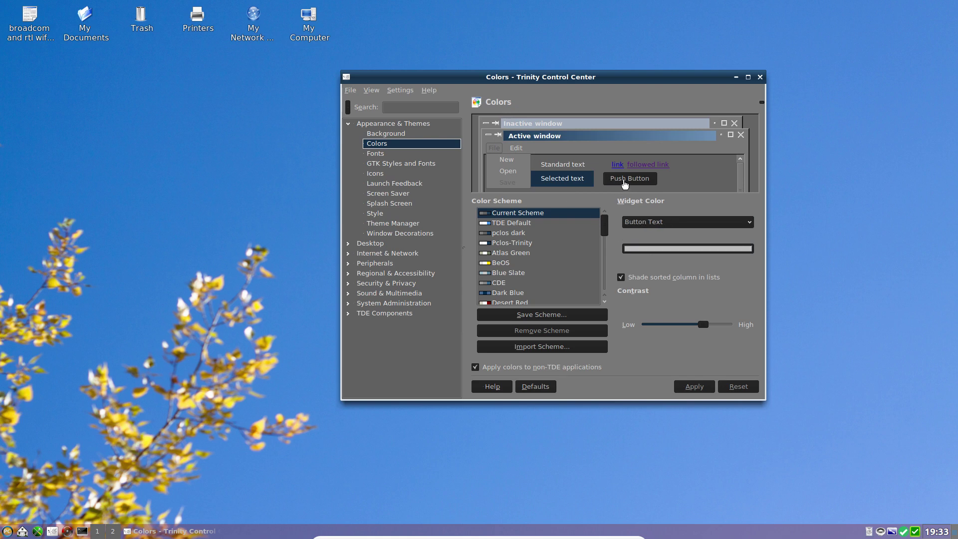
click(660, 250)
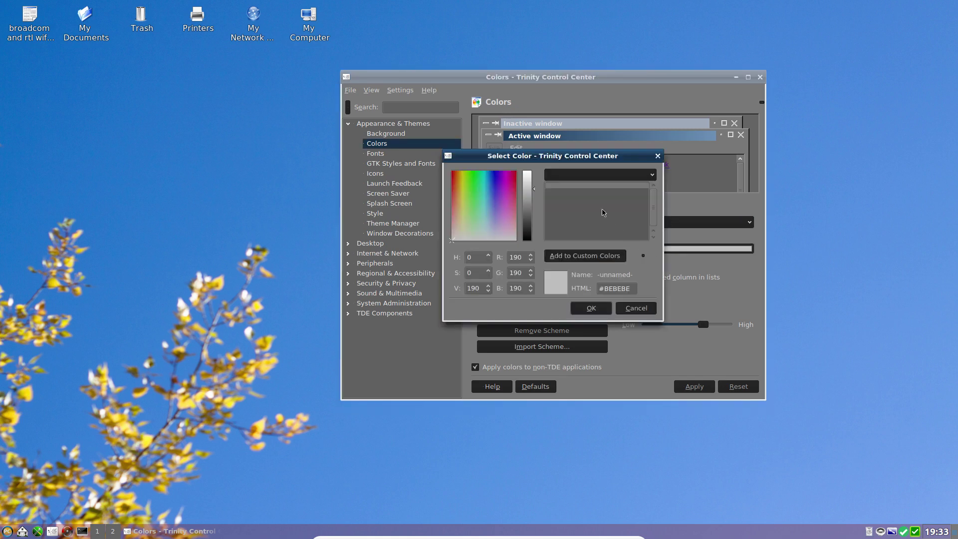
click(526, 180)
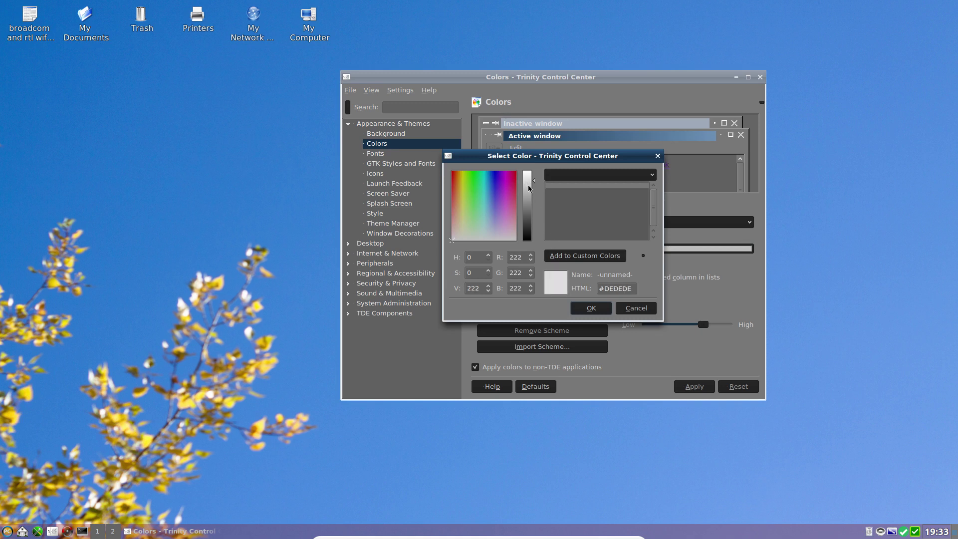
click(593, 307)
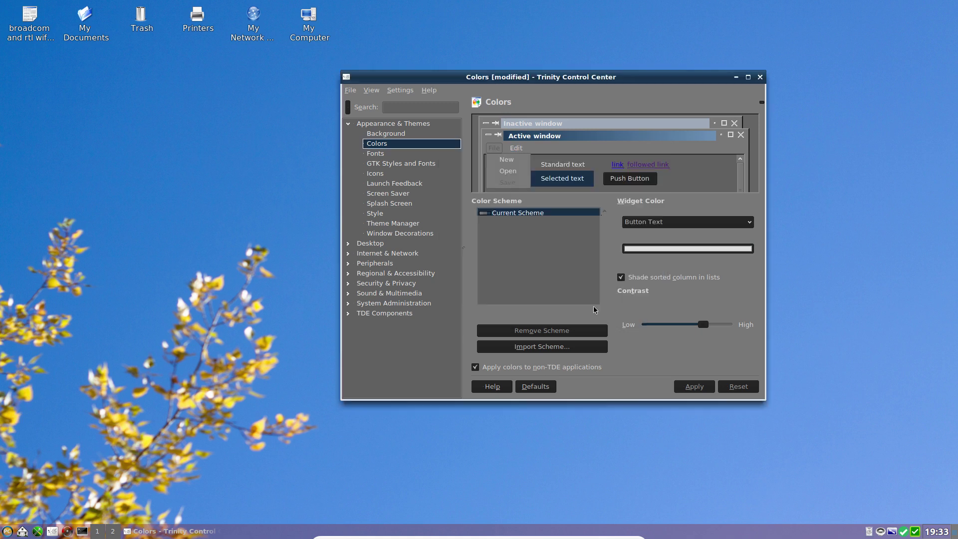
click(694, 388)
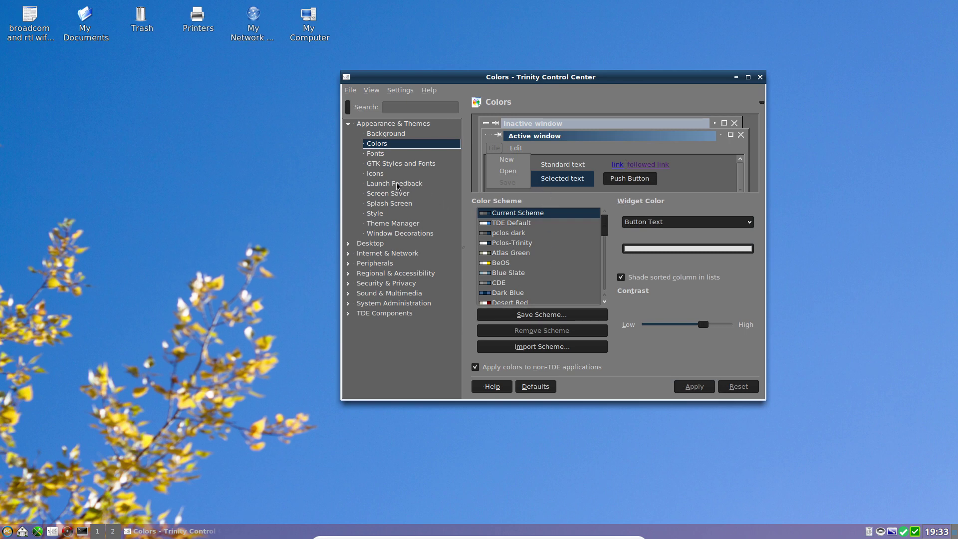
Step: Save the colours as the 'pclos dark' scheme, overwriting the existing one
click(540, 319)
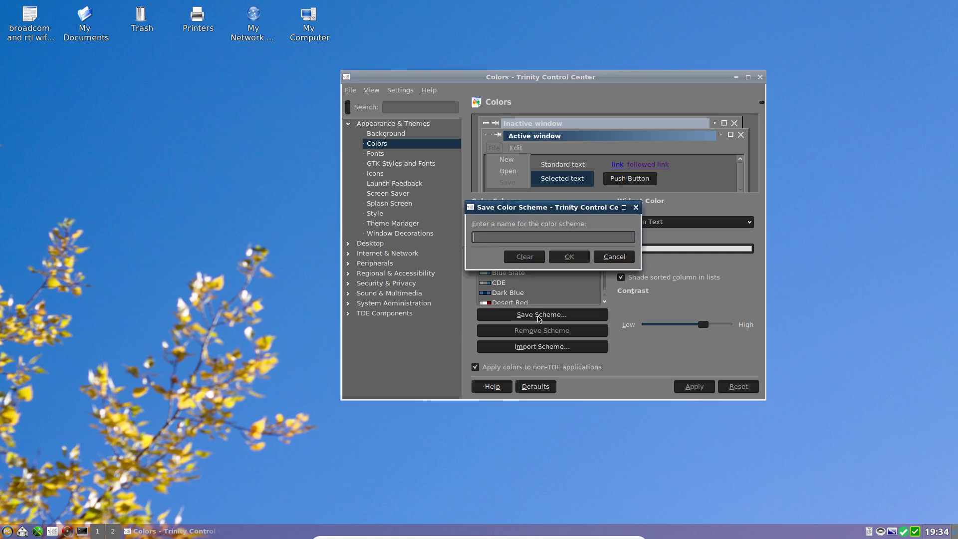
drag(524, 208, 542, 228)
text(pc)
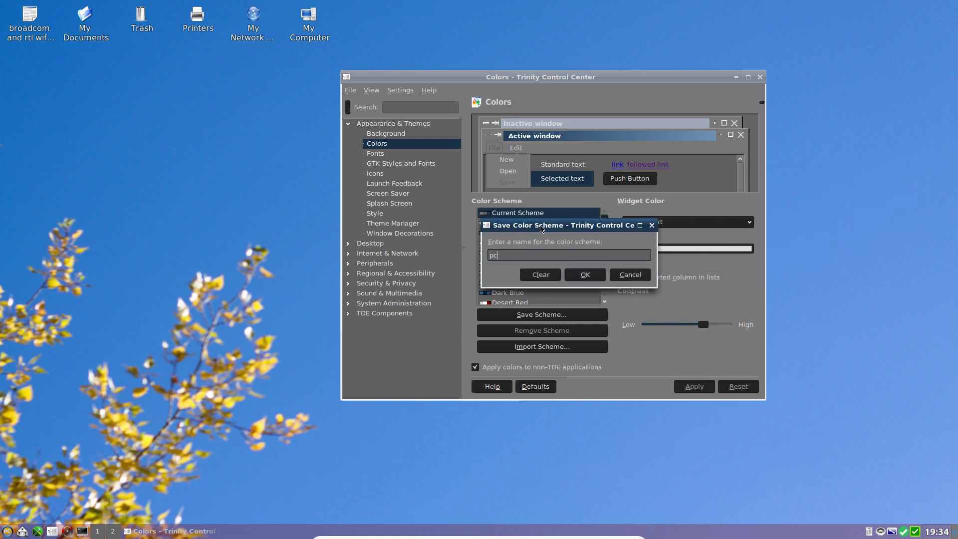
text(los dark)
key(Return)
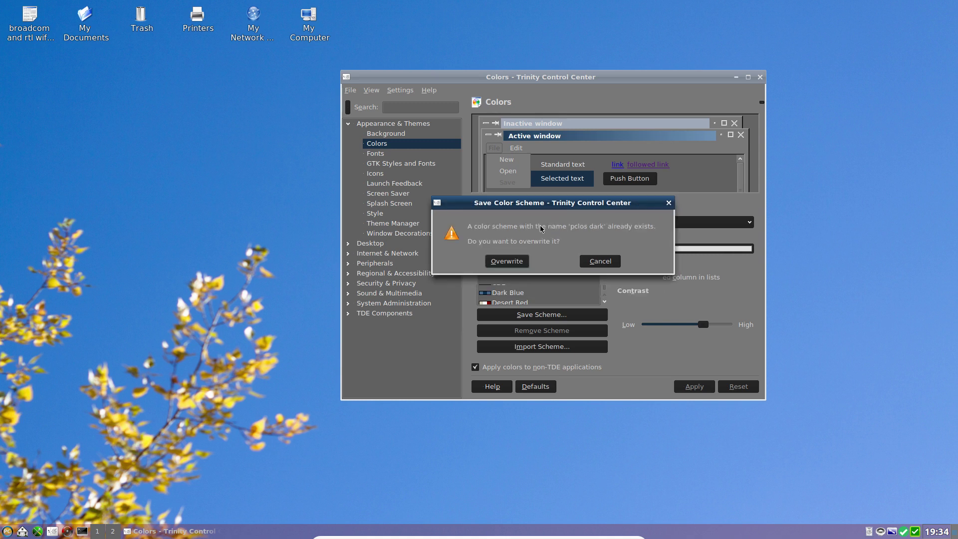
key(Return)
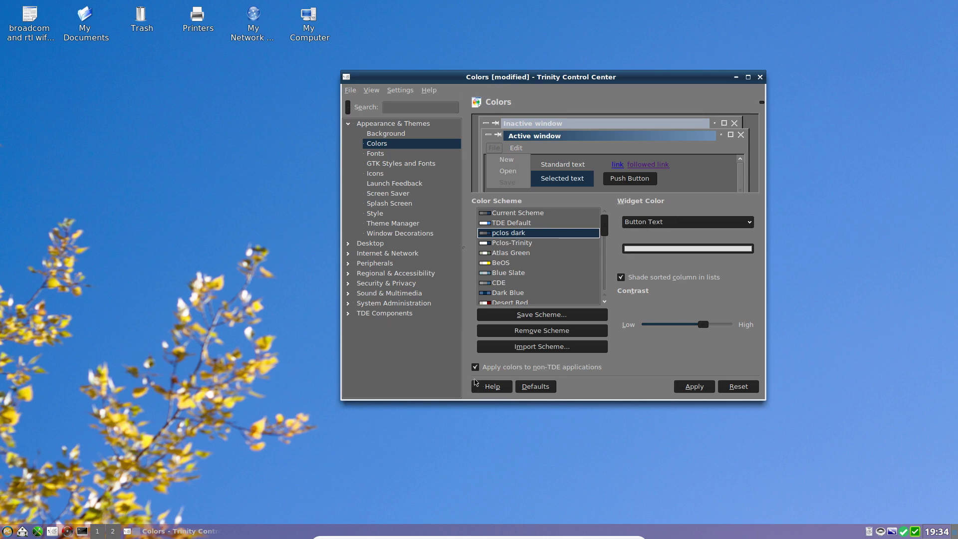
Step: Apply the pending colour changes and preview My Theme3 and My Theme2 in Theme Manager
click(383, 224)
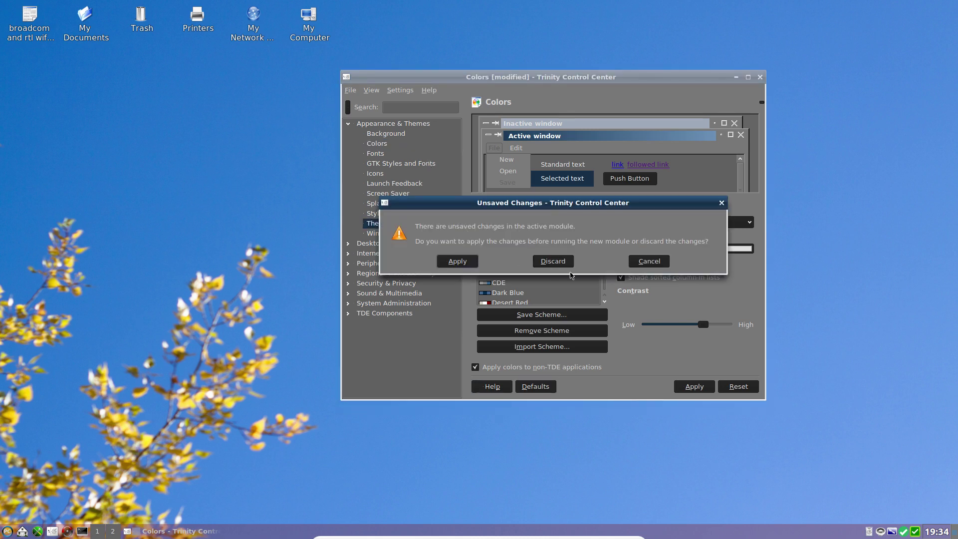
click(471, 261)
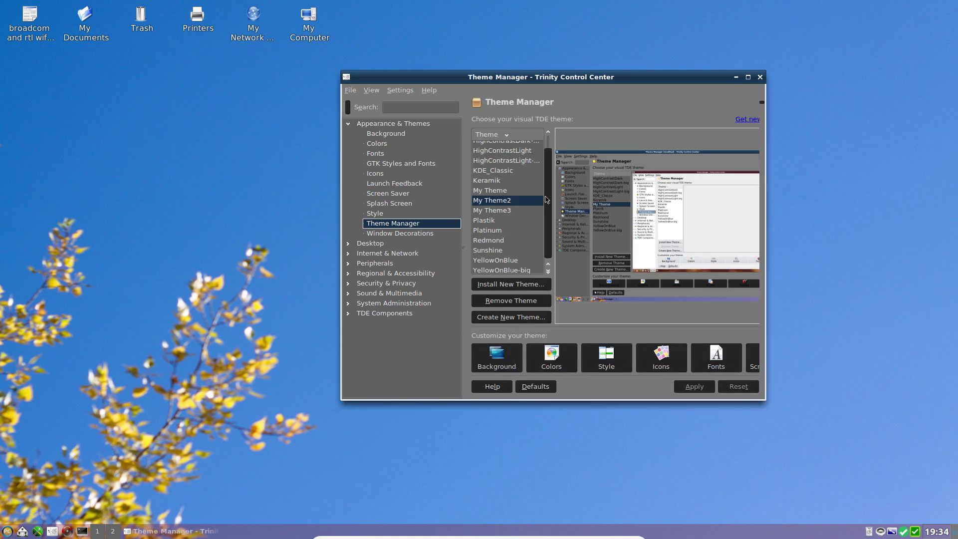
click(502, 212)
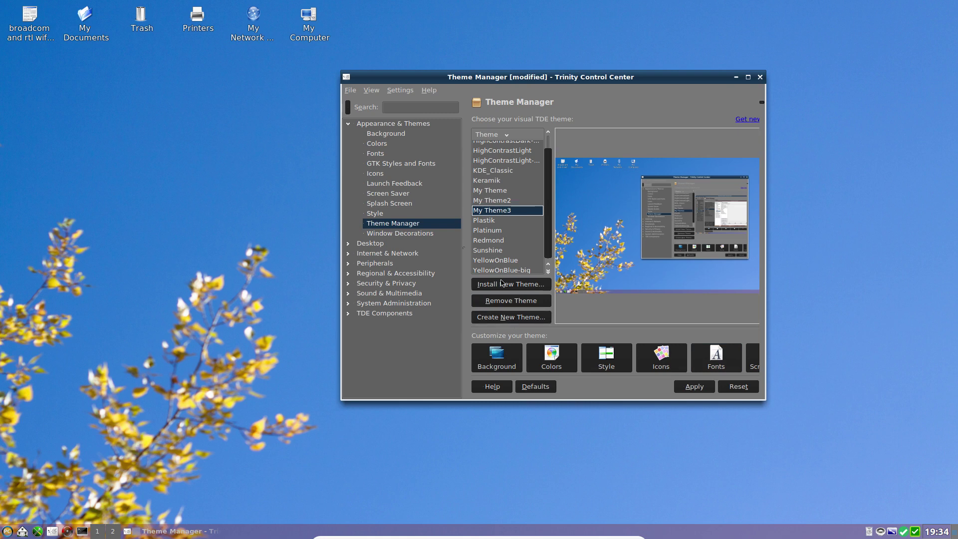
click(492, 205)
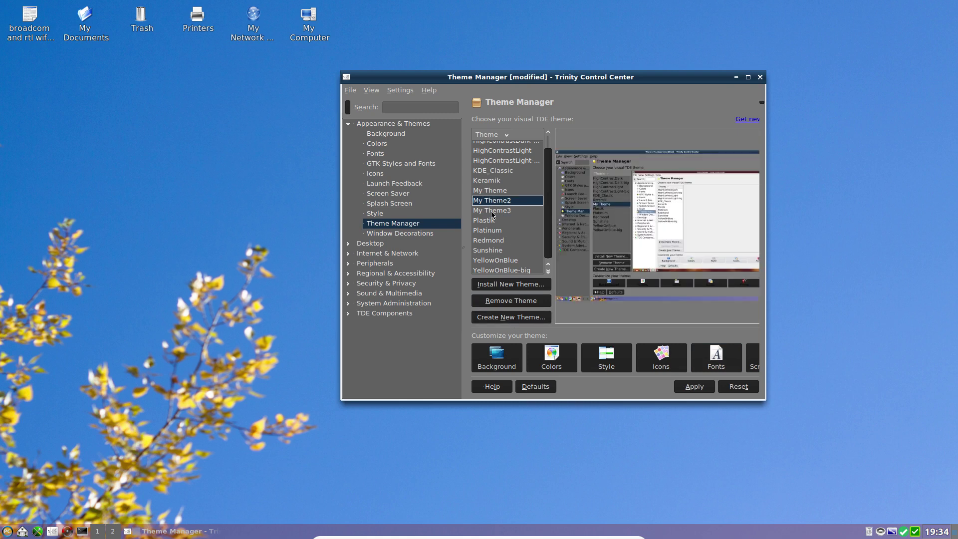
click(494, 212)
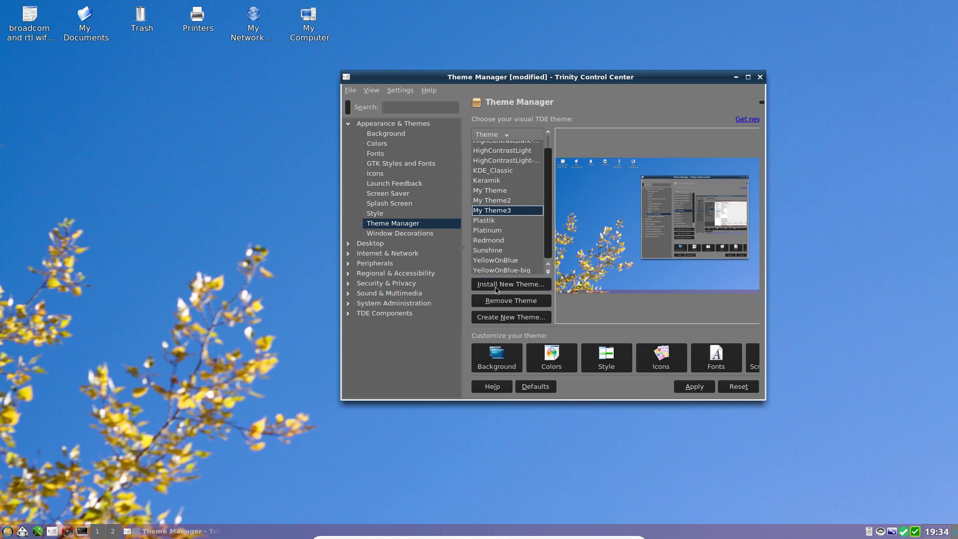
Step: Create a new theme named 'My Theme4' from the current settings
click(506, 319)
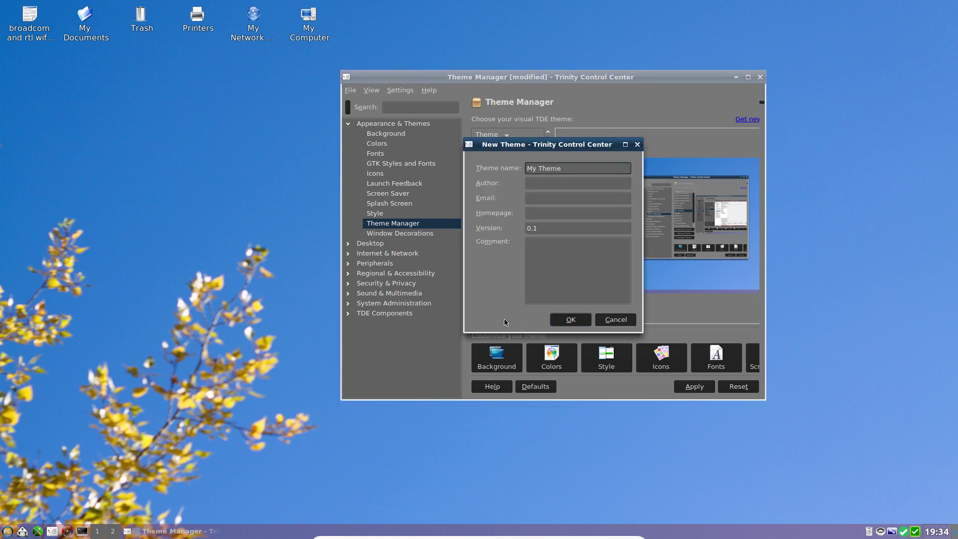
text(4)
click(576, 321)
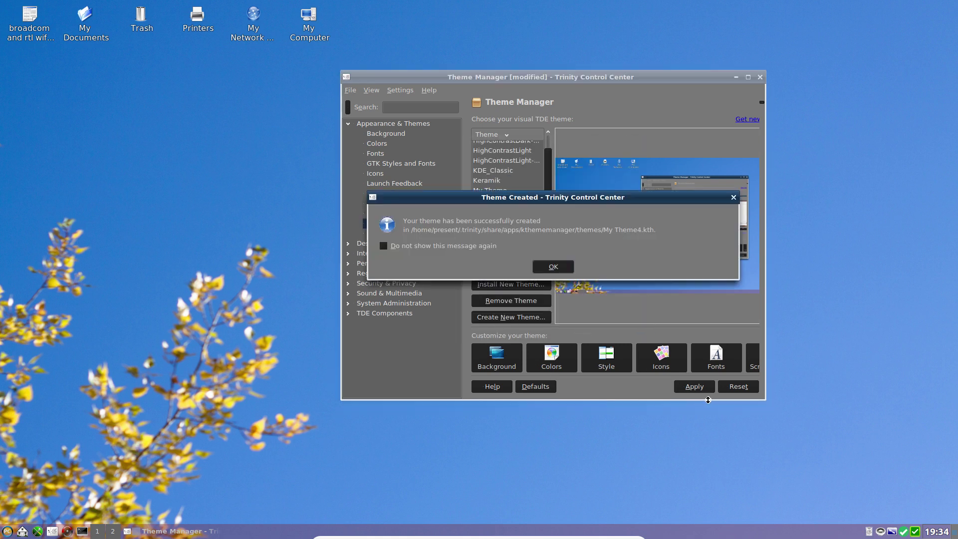
click(554, 267)
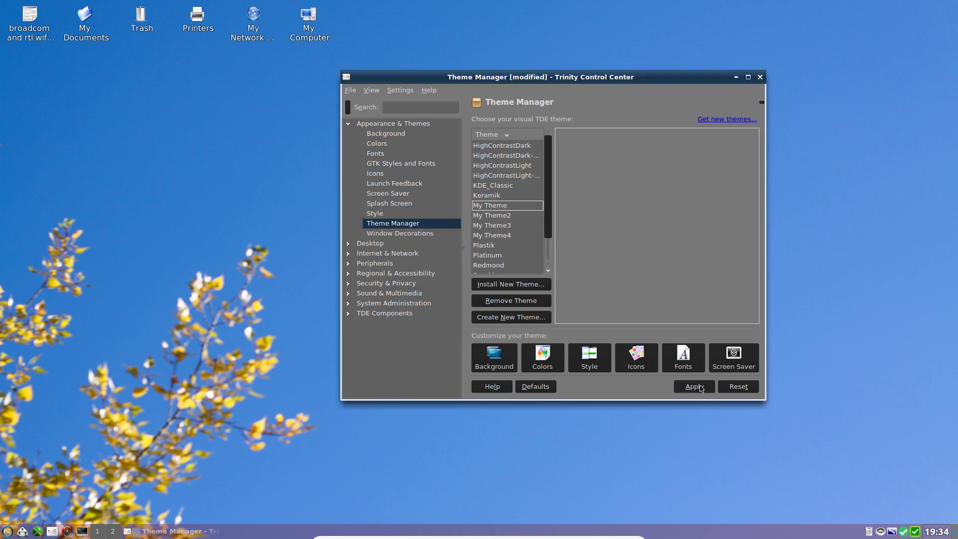
Step: Select and apply My Theme4 with its blue sky wallpaper, then close Trinity Control Center
click(700, 387)
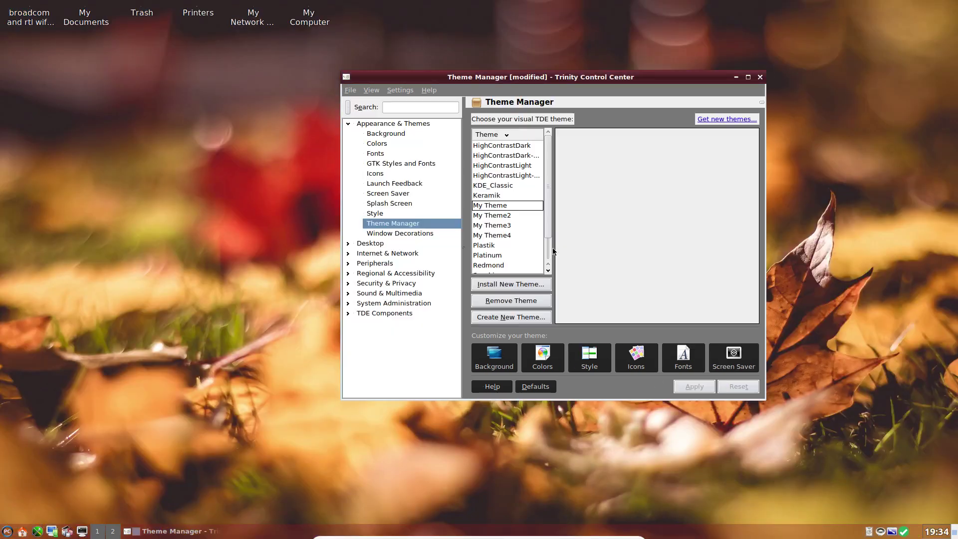
click(502, 208)
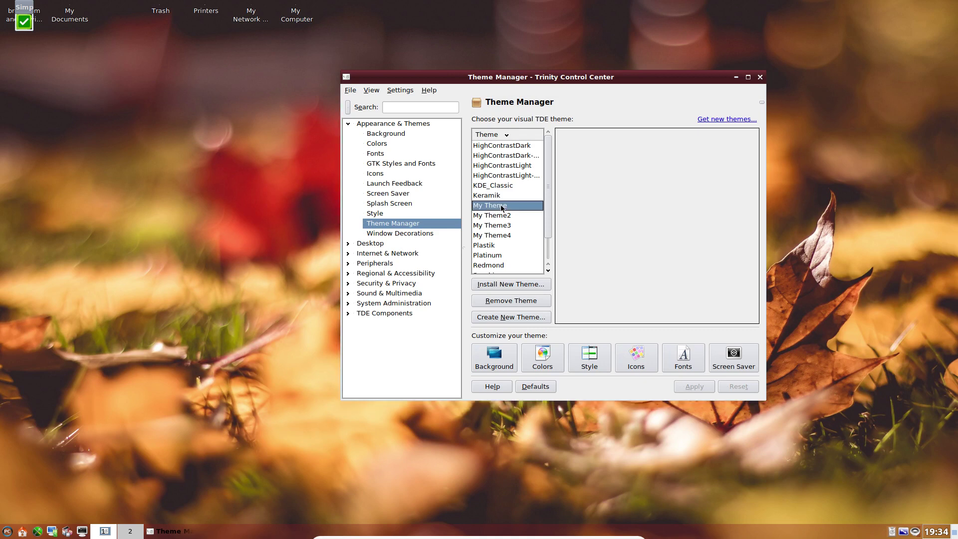
click(501, 236)
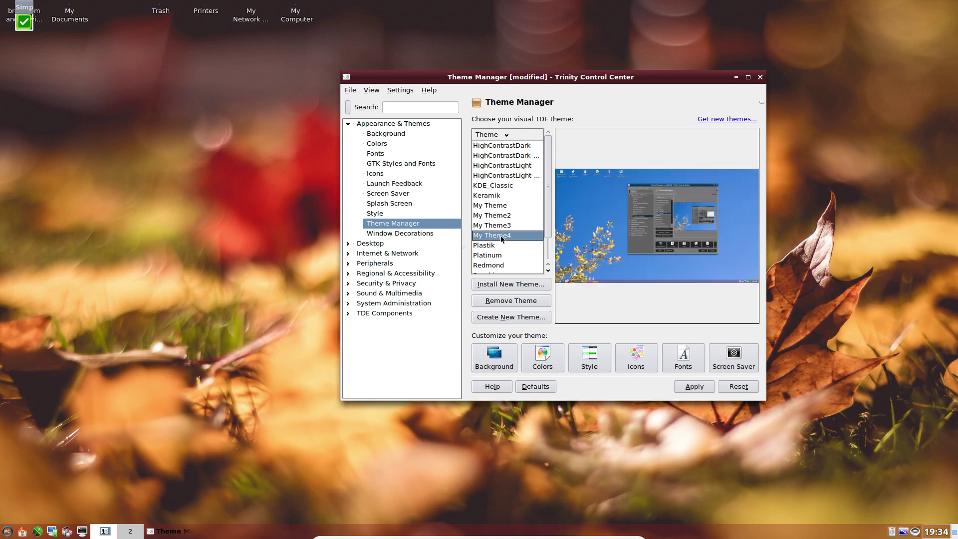
click(687, 387)
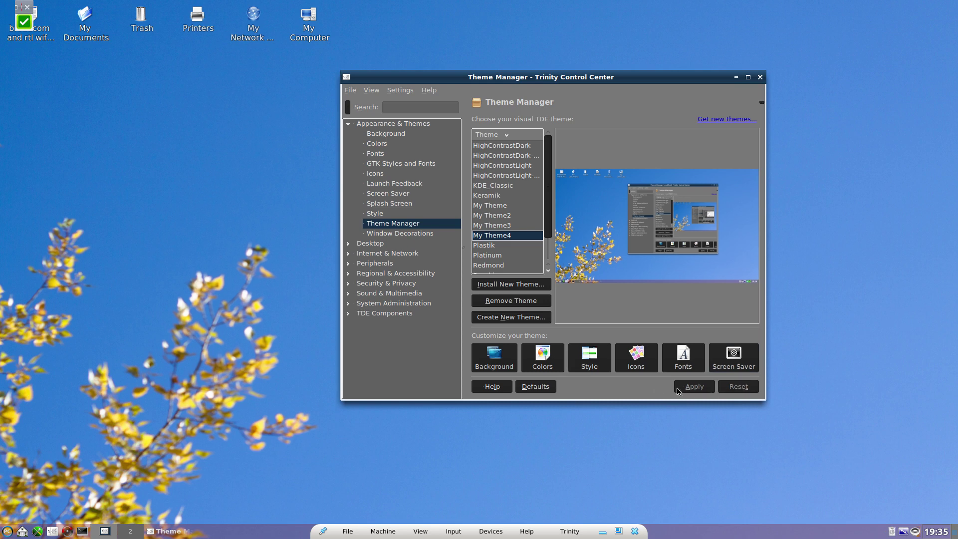
click(760, 78)
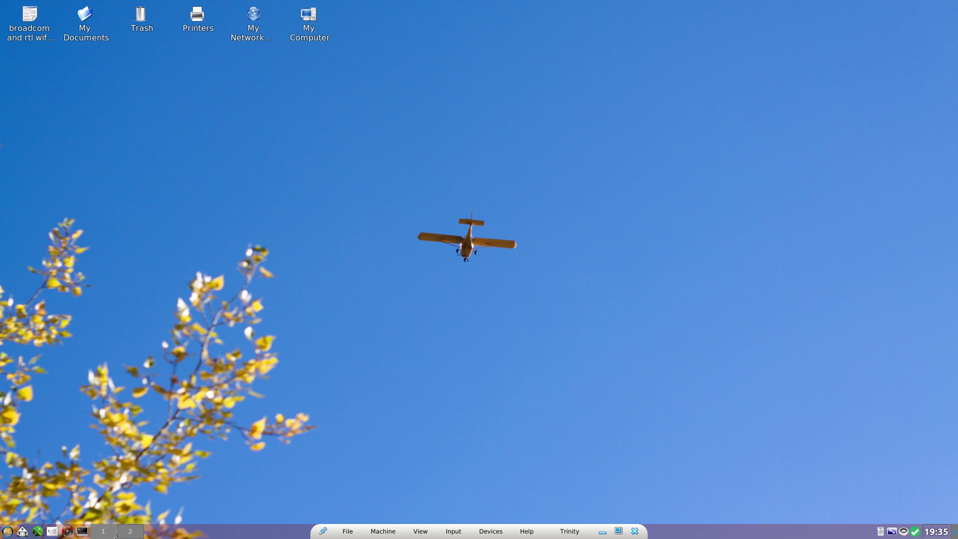
Step: In the panel's Appearance settings, disable transparency to use the rail.png background and apply
right_click(229, 537)
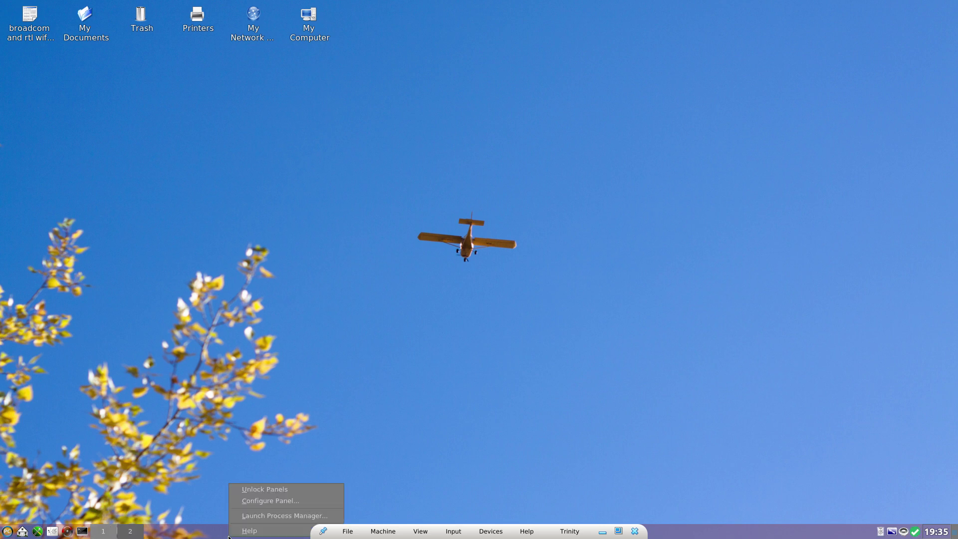
click(263, 501)
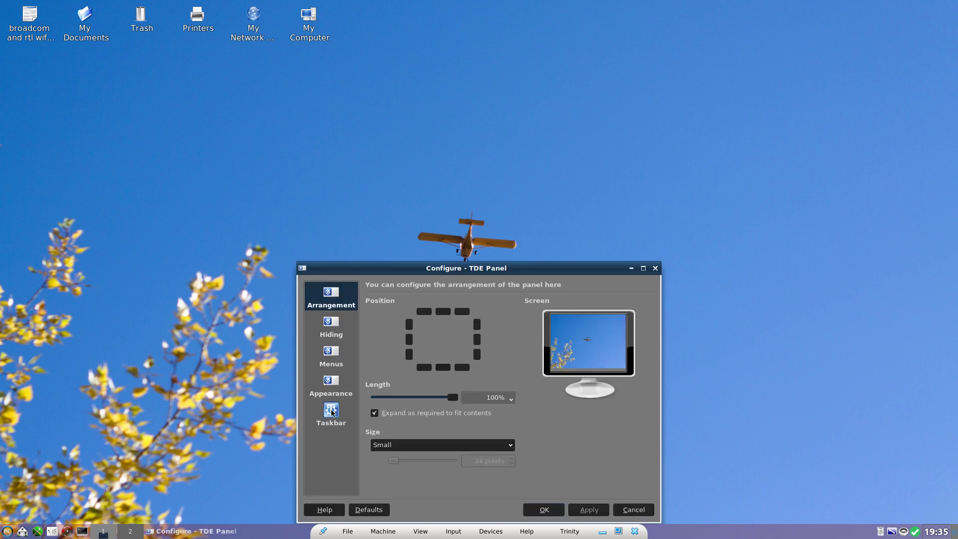
click(331, 384)
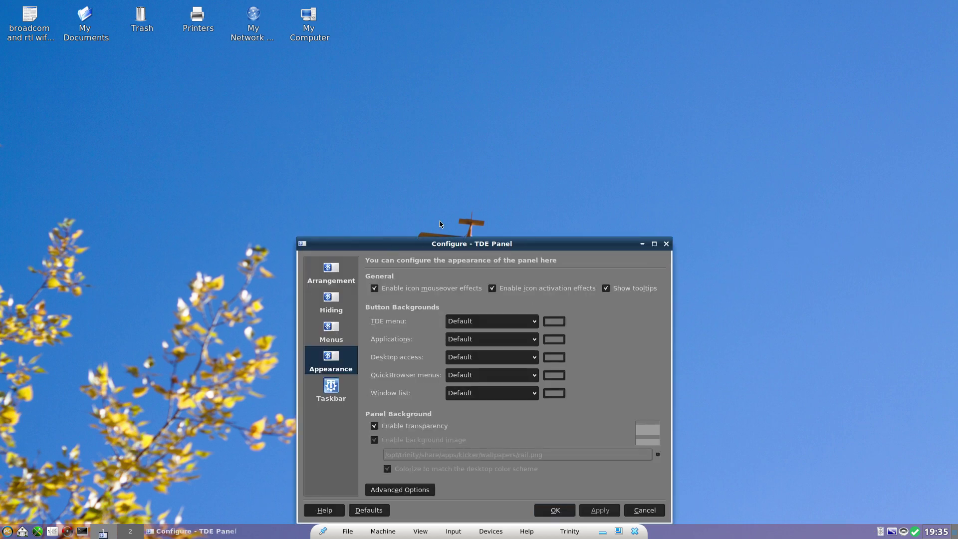
drag(449, 246, 472, 64)
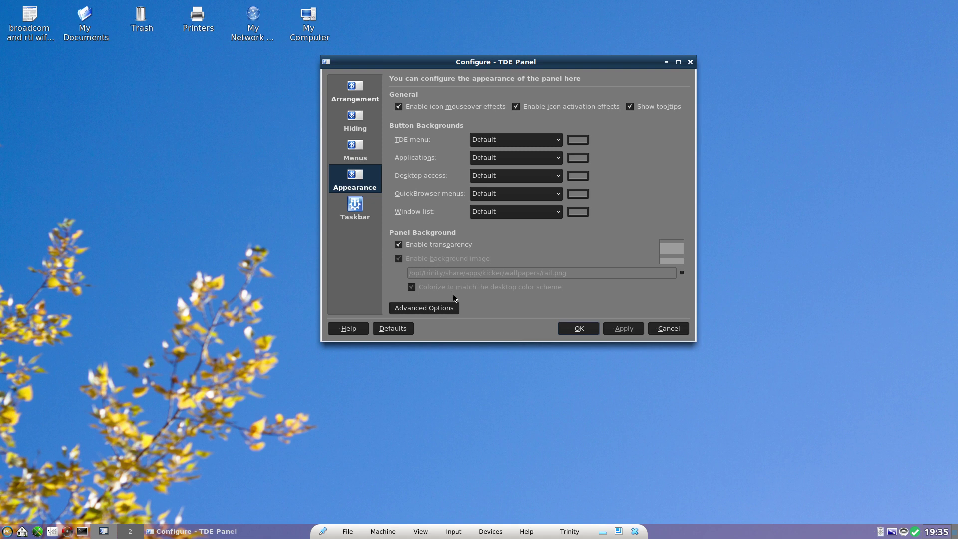
click(400, 244)
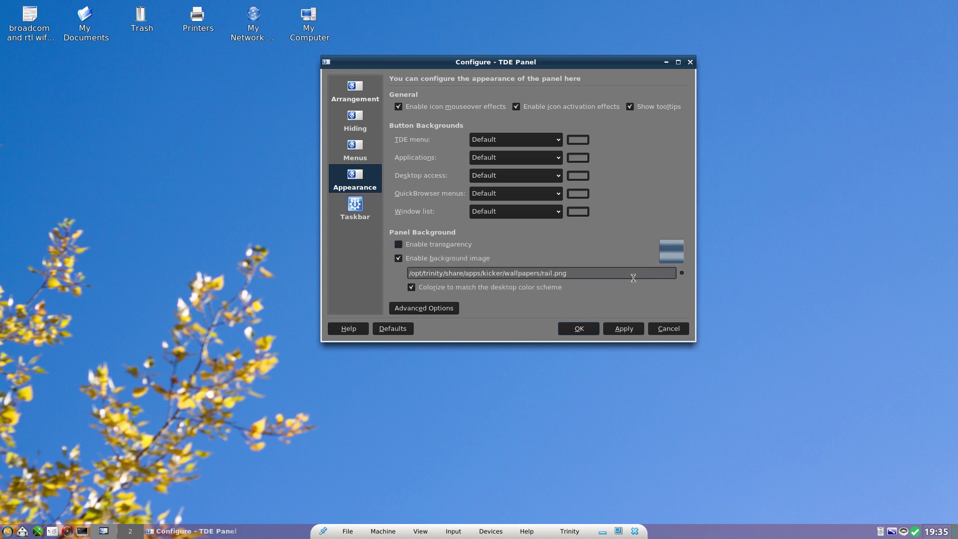
click(624, 329)
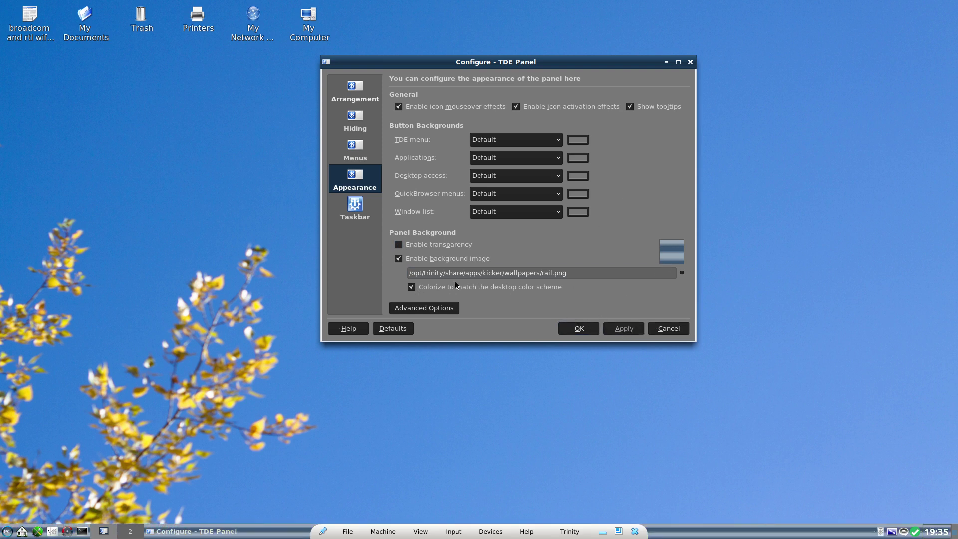
Step: Toggle 'Colorize to match' off and back on, apply, and save the panel settings
click(423, 287)
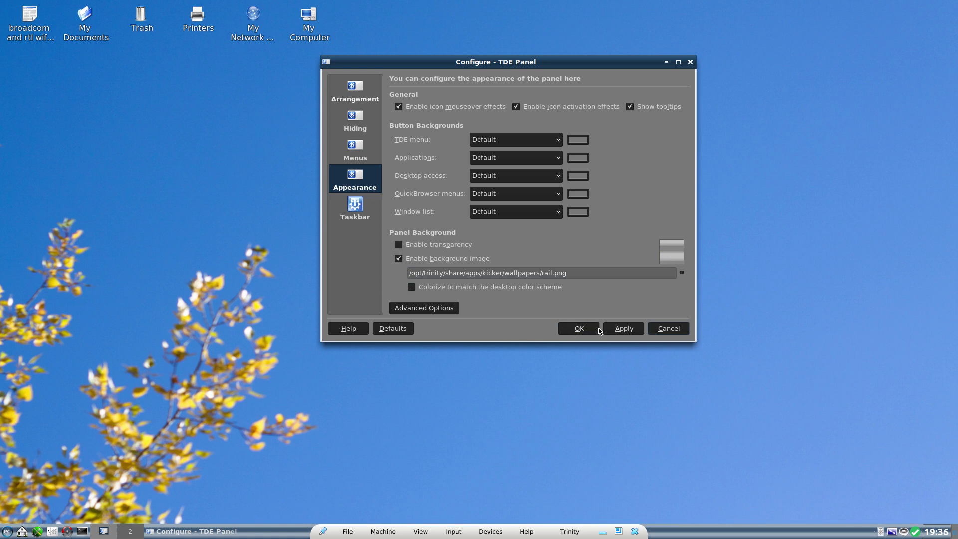
click(624, 331)
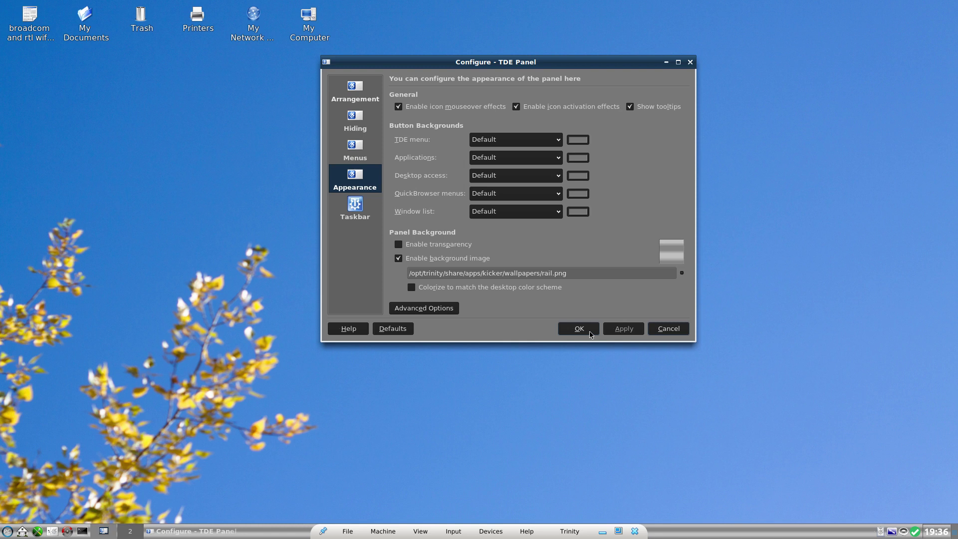
click(432, 289)
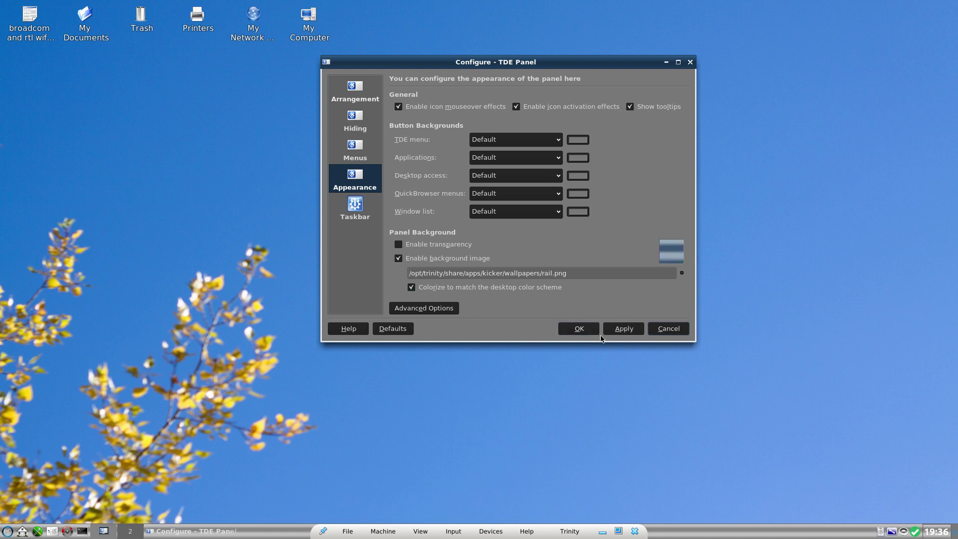
click(624, 329)
click(592, 329)
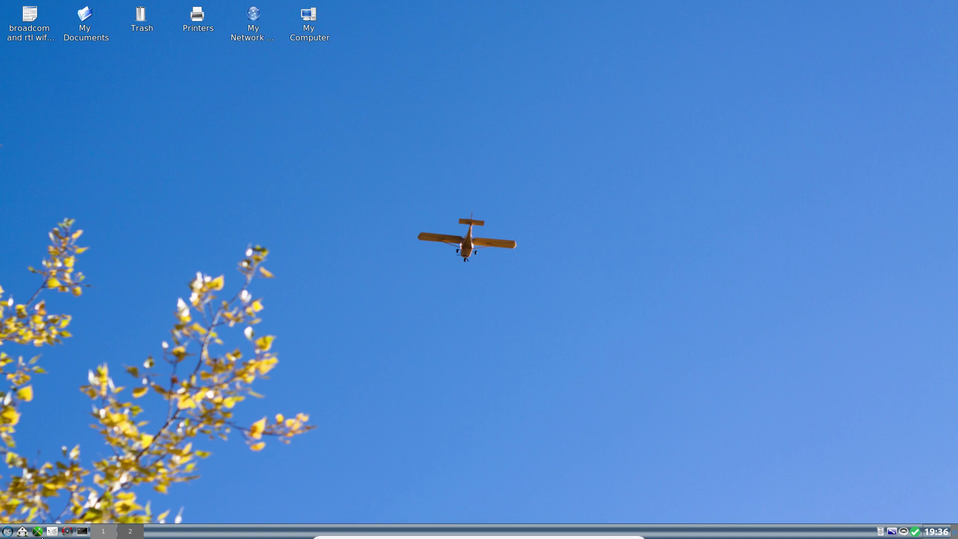
Step: Relaunch Trinity Control Center and open Appearance & Themes > GTK Styles and Fonts
click(7, 531)
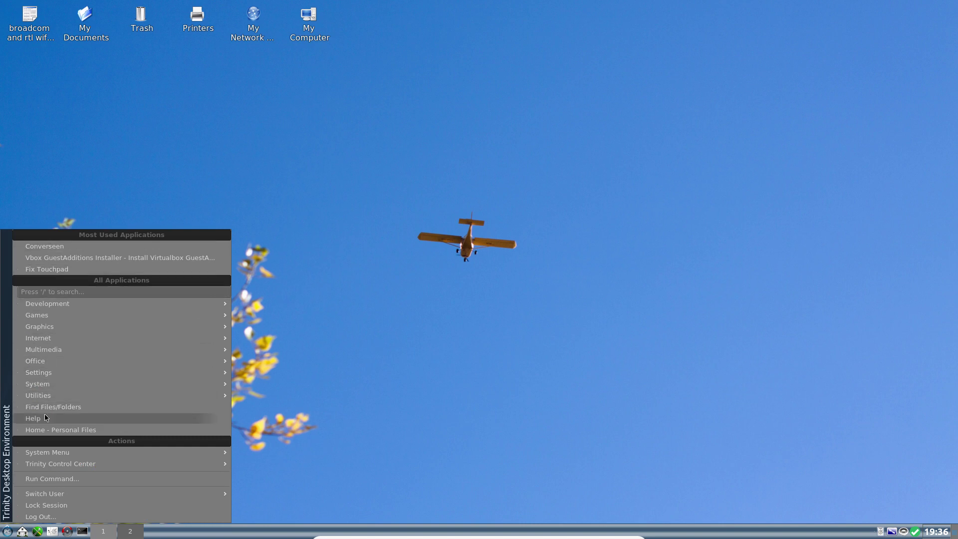
mouse_move(61, 298)
click(396, 191)
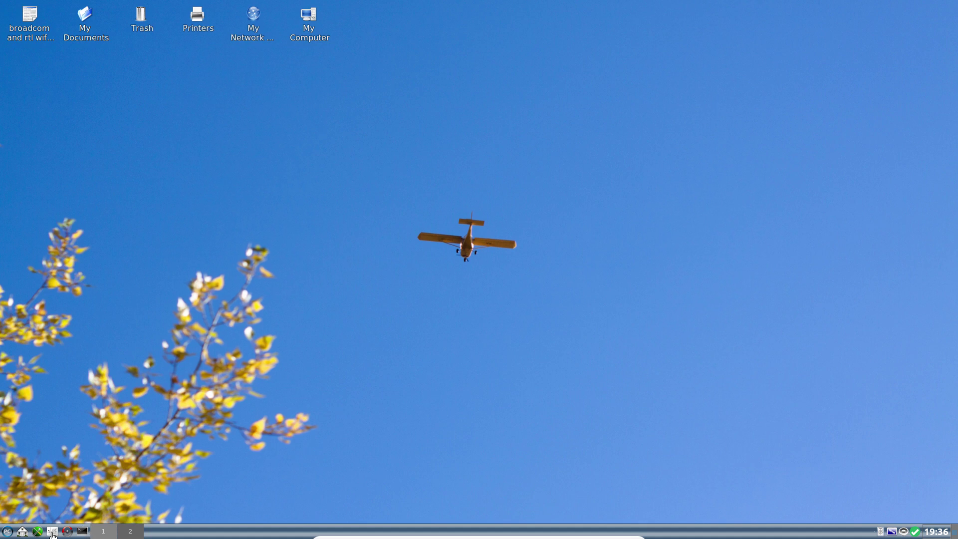
click(53, 532)
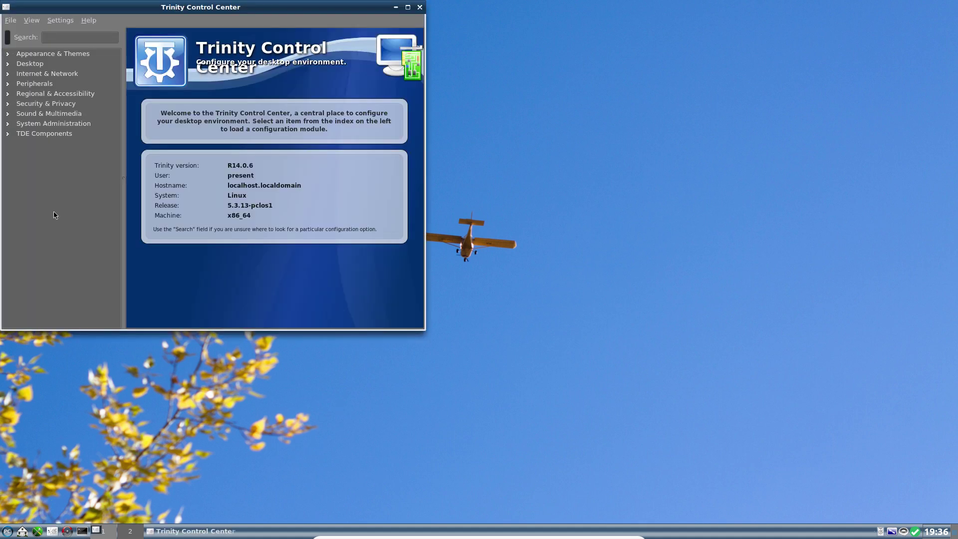
click(30, 56)
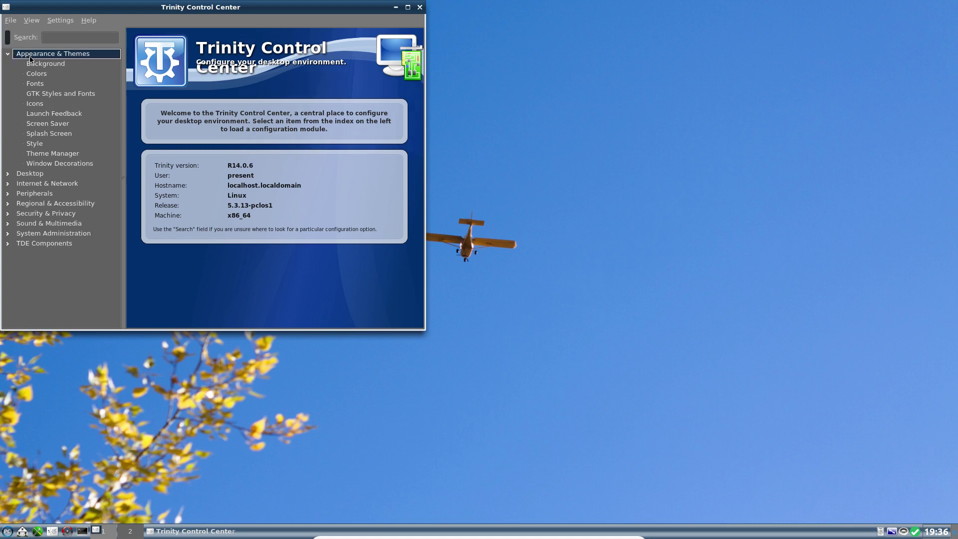
click(42, 88)
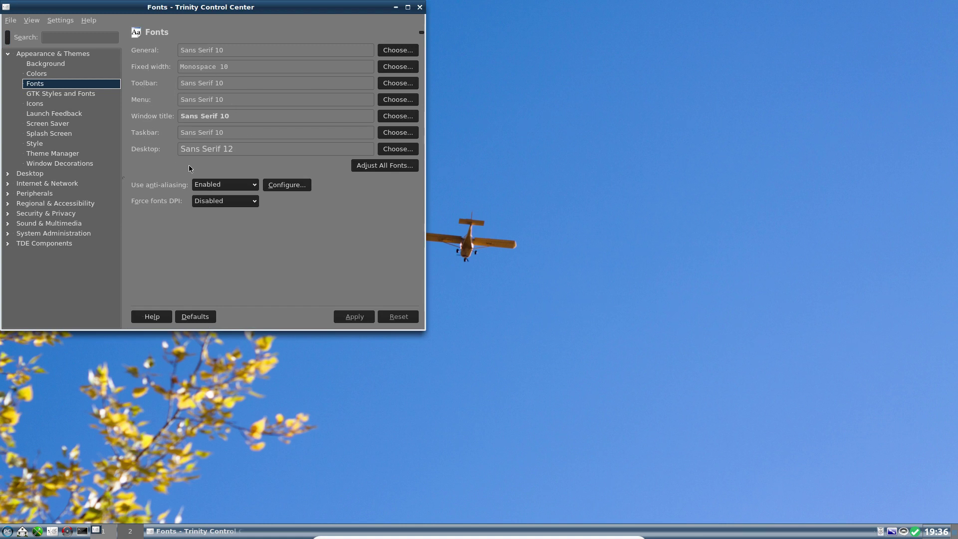
click(87, 95)
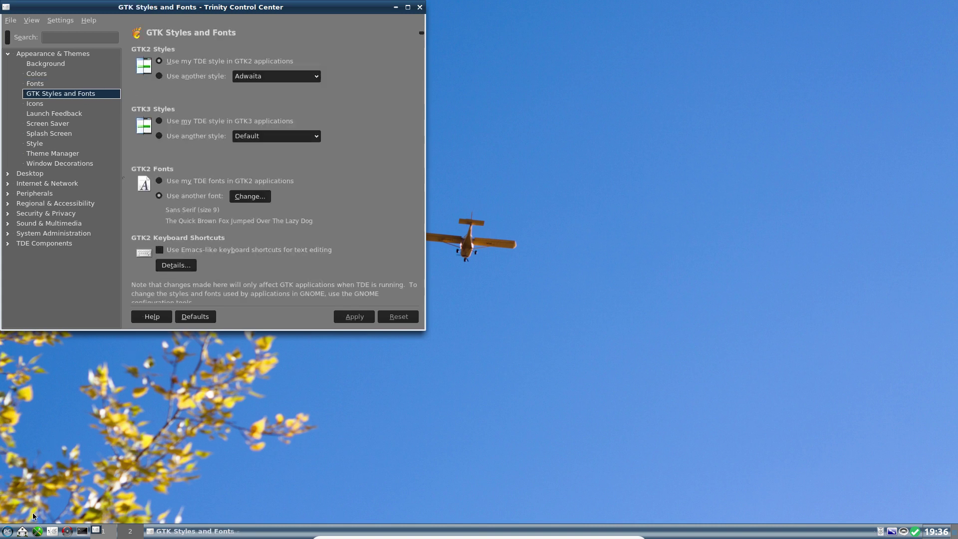
click(6, 532)
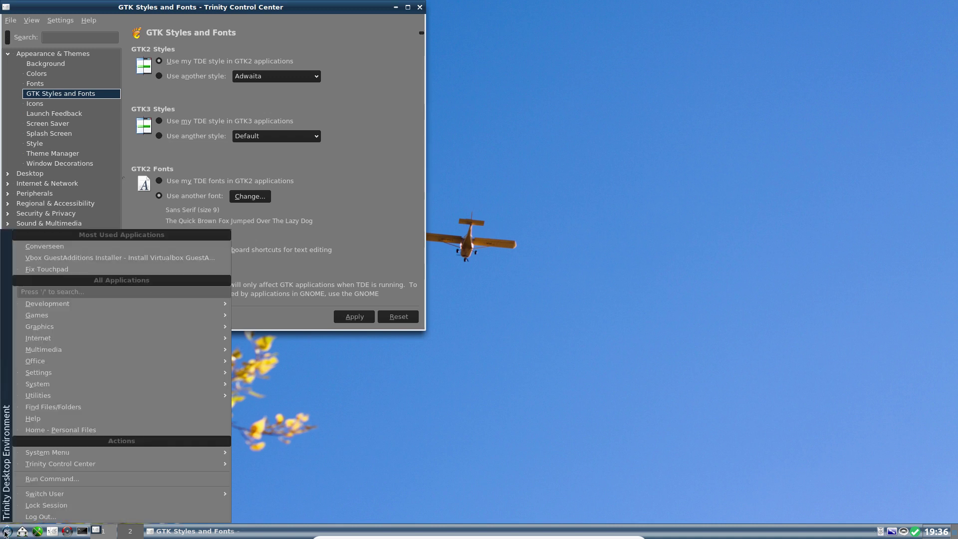
mouse_move(59, 342)
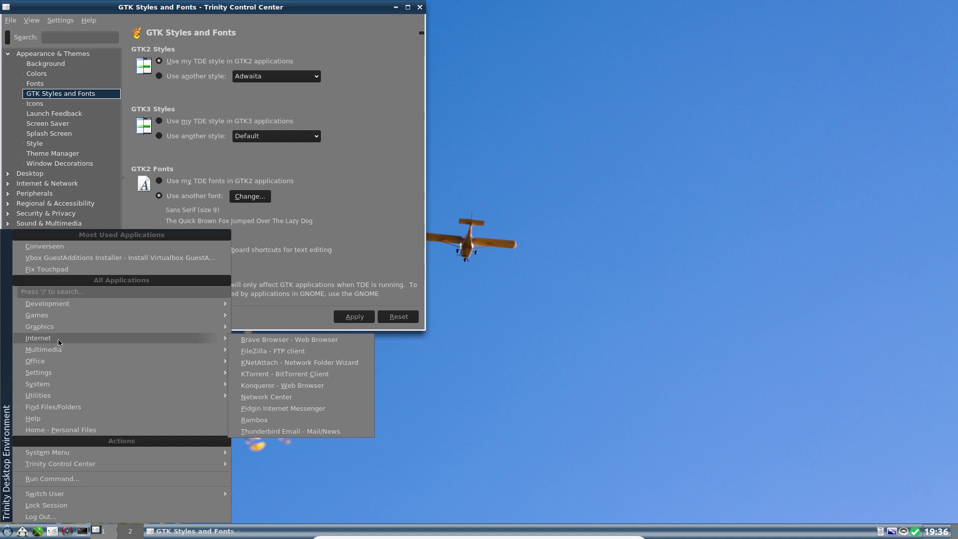
click(284, 411)
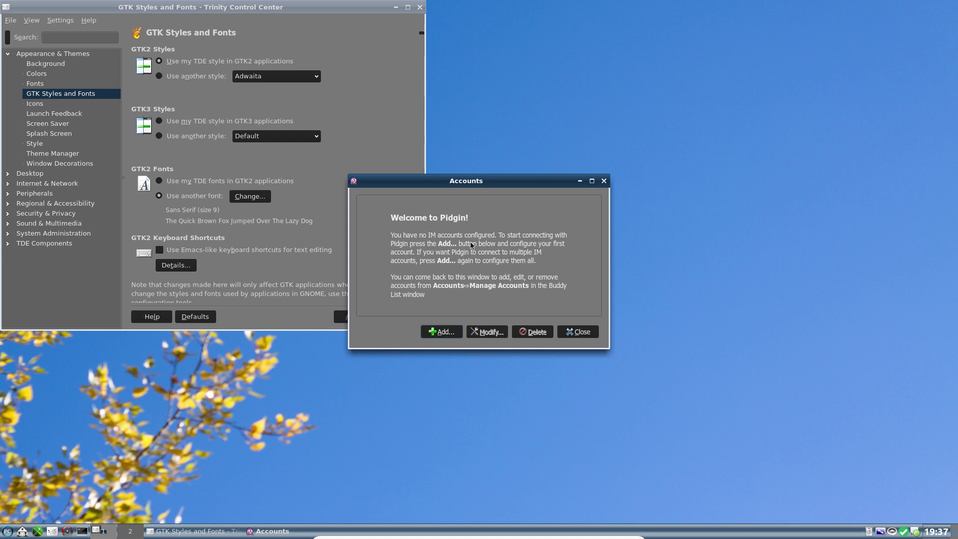
click(605, 182)
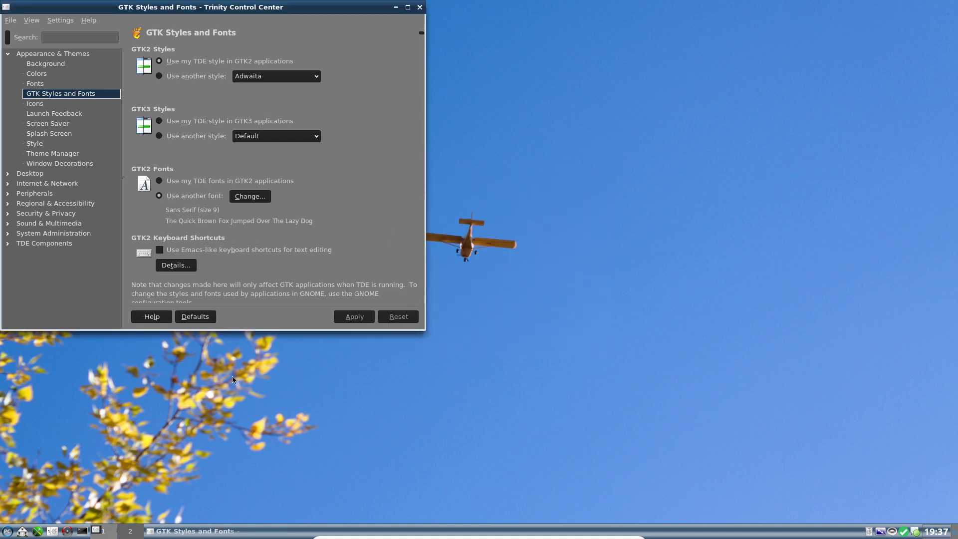
Step: Launch PulseAudio Volume Control from the K-menu, reposition its window, and reopen the K-menu
click(7, 531)
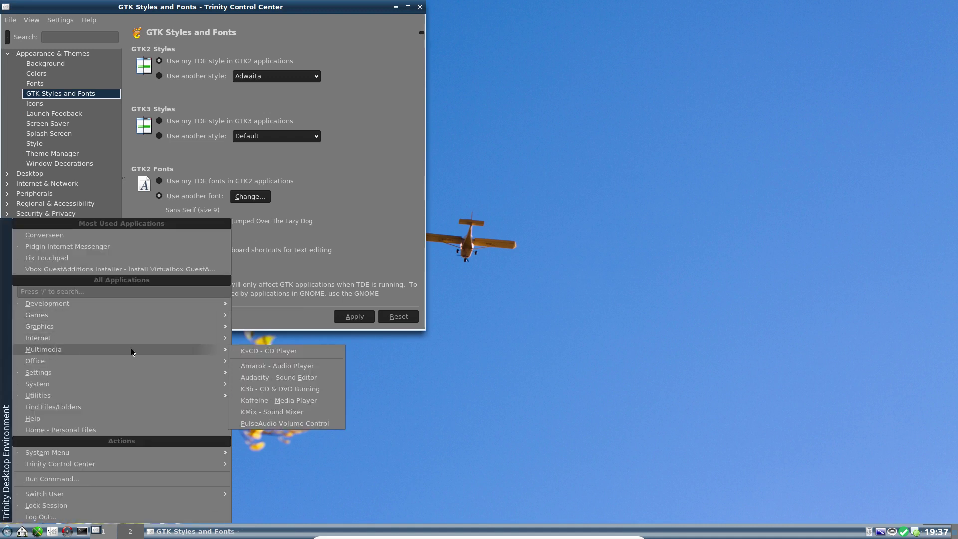
click(280, 423)
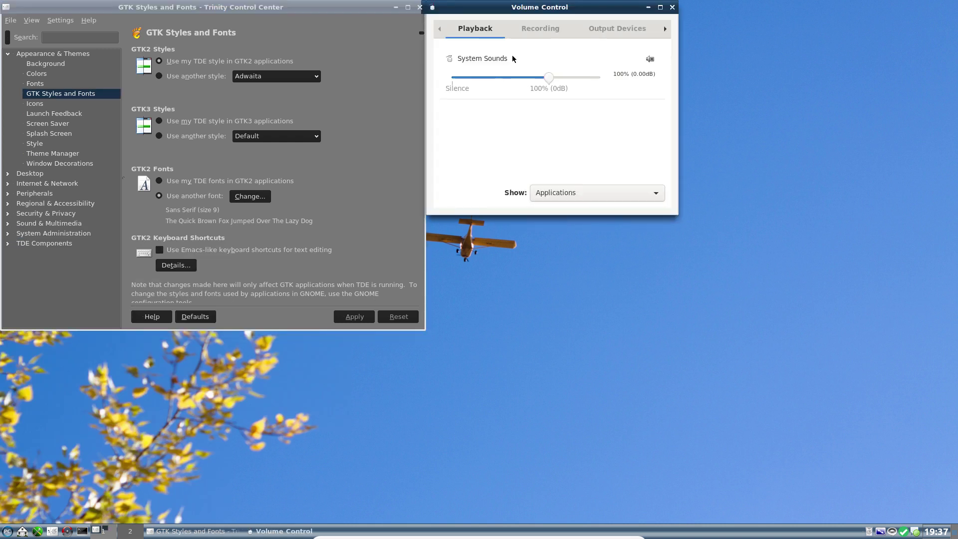
drag(554, 8, 645, 72)
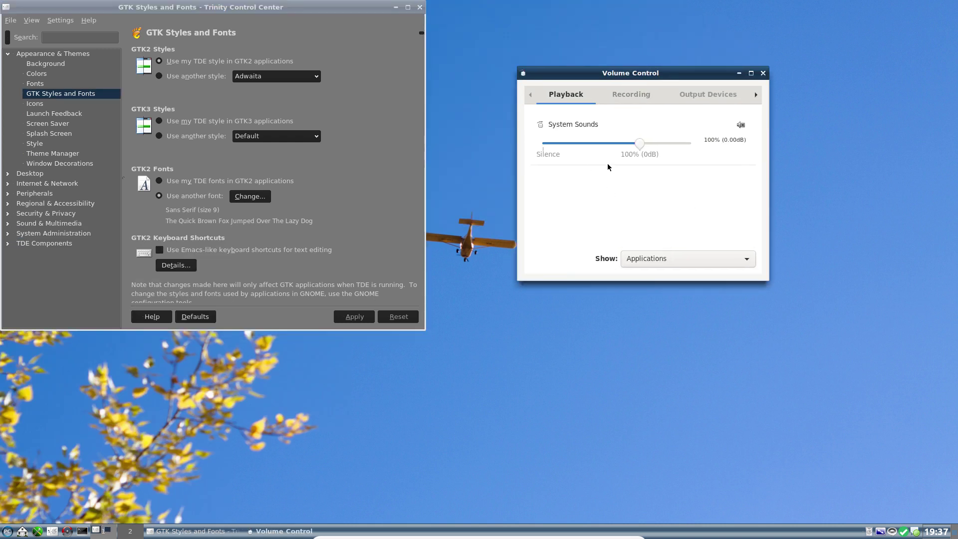
click(7, 531)
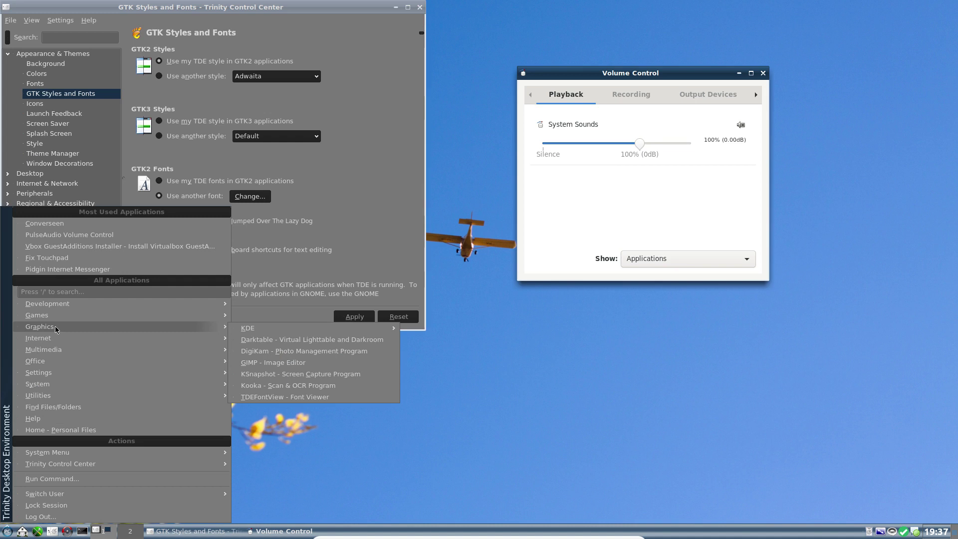
mouse_move(63, 399)
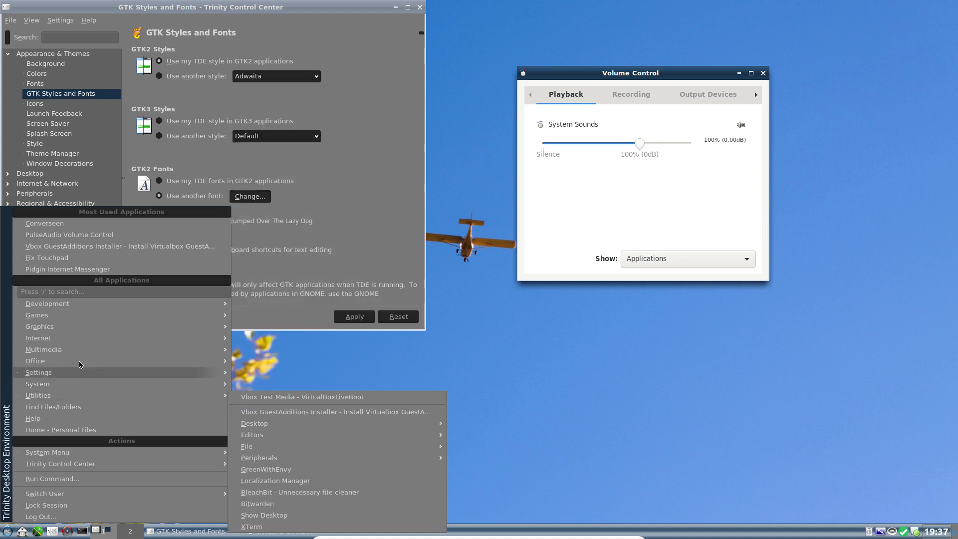
Step: Keep the separate GTK2 font, switch GTK3 applications to the TDE style, and close Volume Control
click(331, 234)
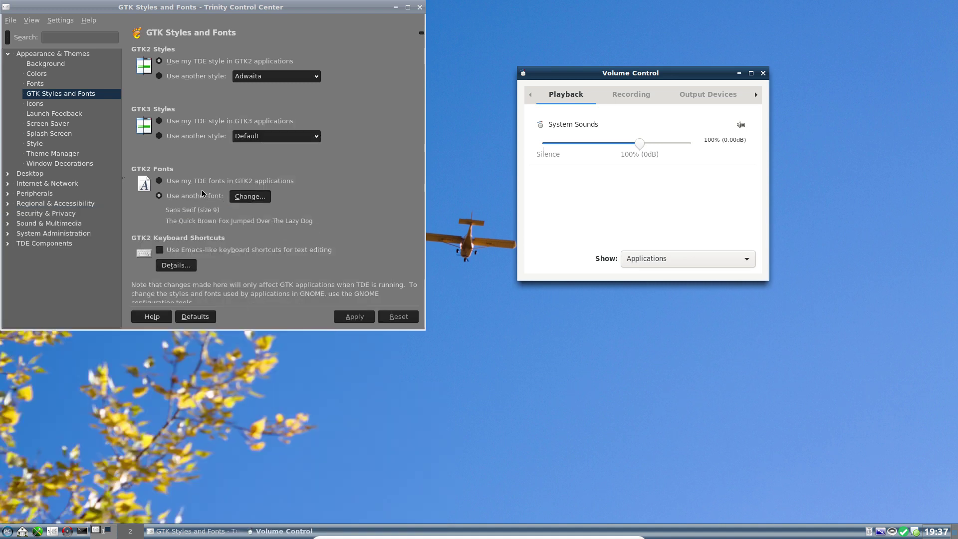
click(162, 182)
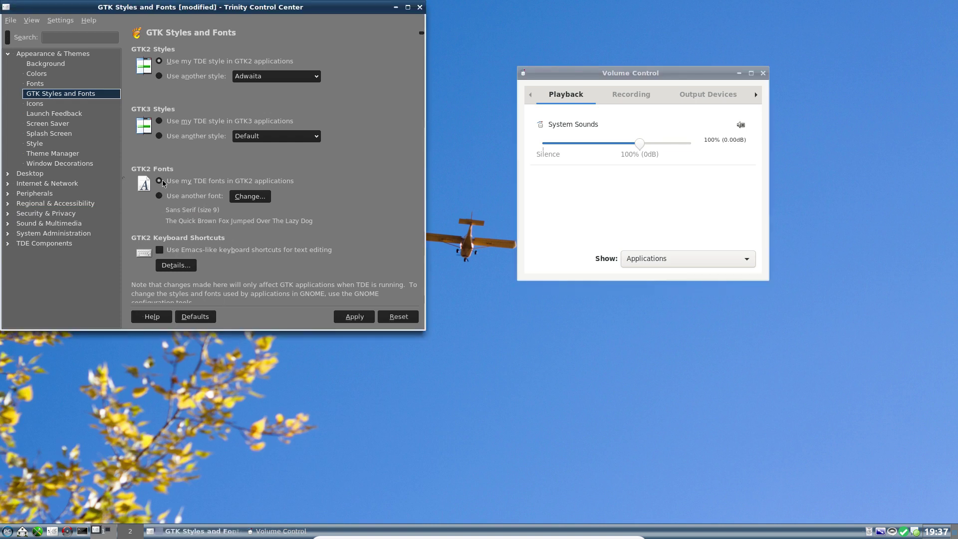
click(159, 197)
click(355, 317)
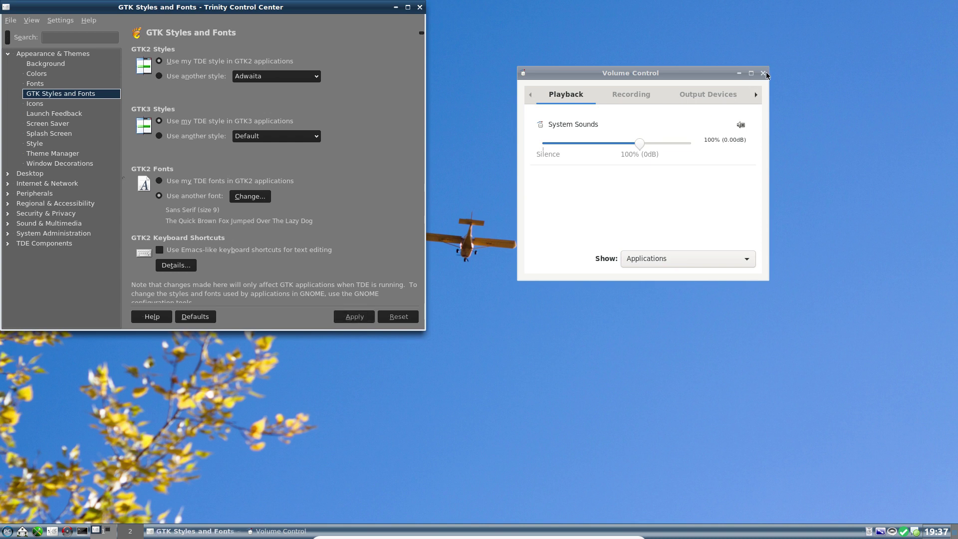
click(765, 72)
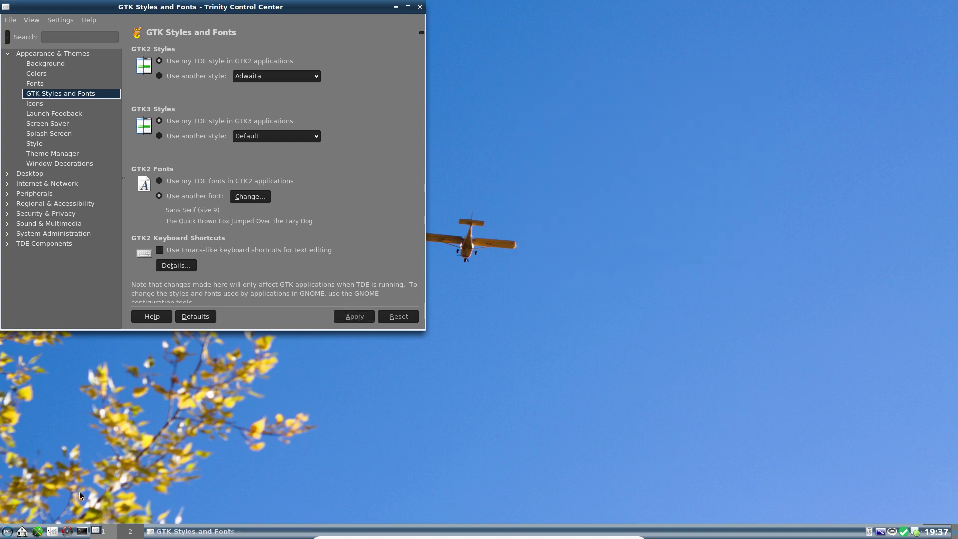
Step: Relaunch PulseAudio Volume Control and raise the Built-in Audio output volume to 40%
click(5, 533)
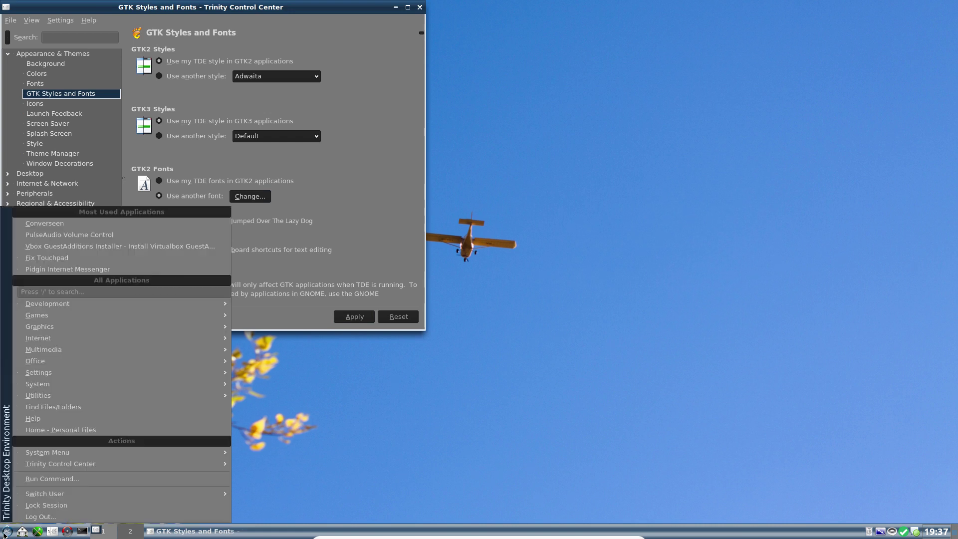
click(74, 237)
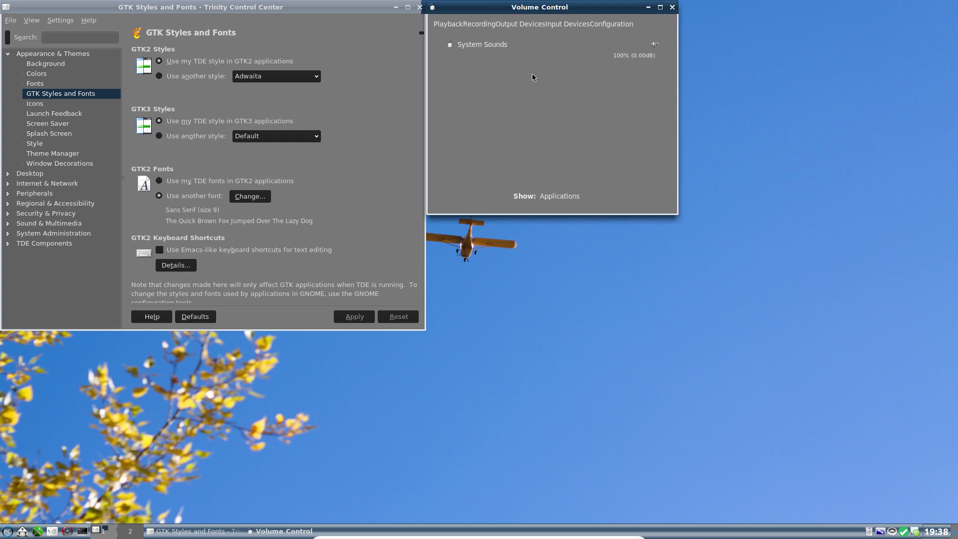
click(515, 24)
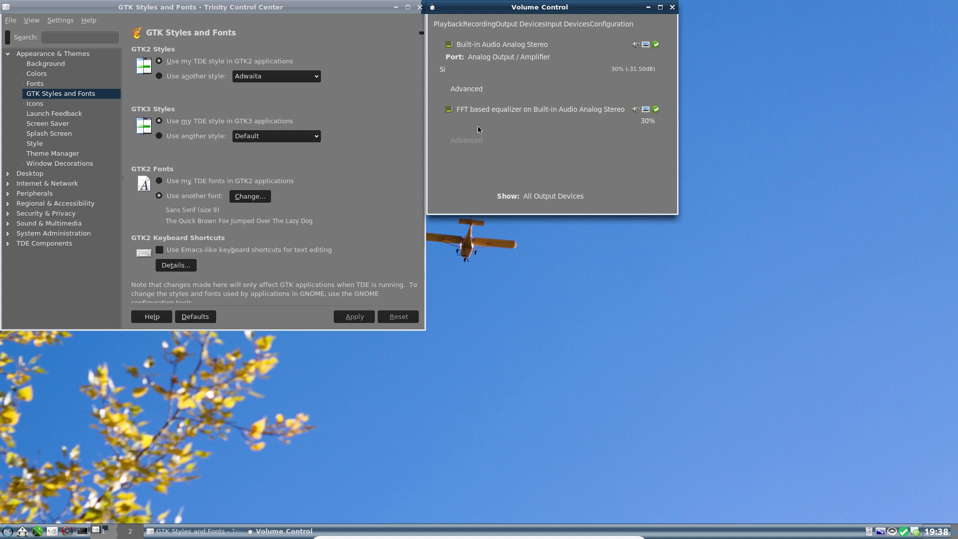
scroll(479, 125, up, 2)
Step: Set GTK3 applications to the Adwaita-dark style, apply it, and close the volume mixer
click(161, 136)
click(254, 137)
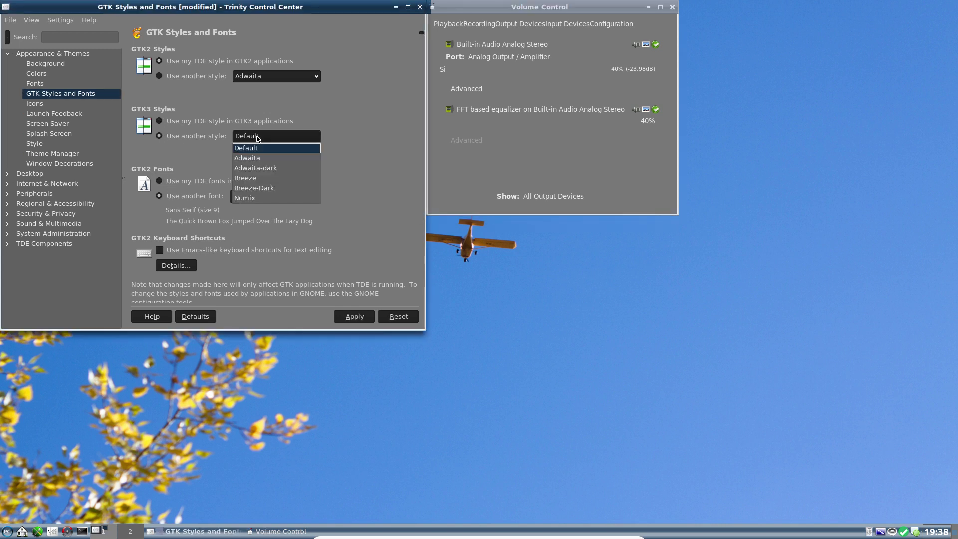
click(264, 169)
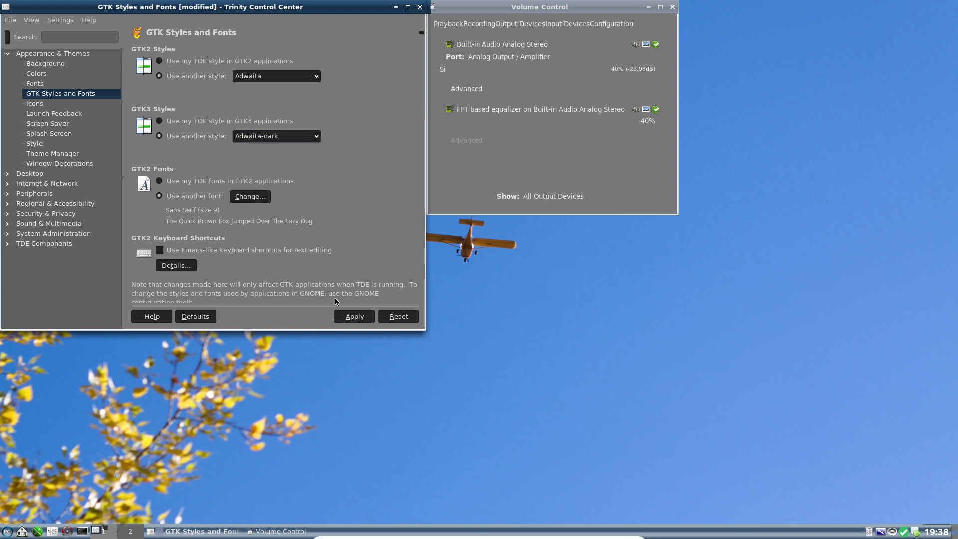
click(348, 317)
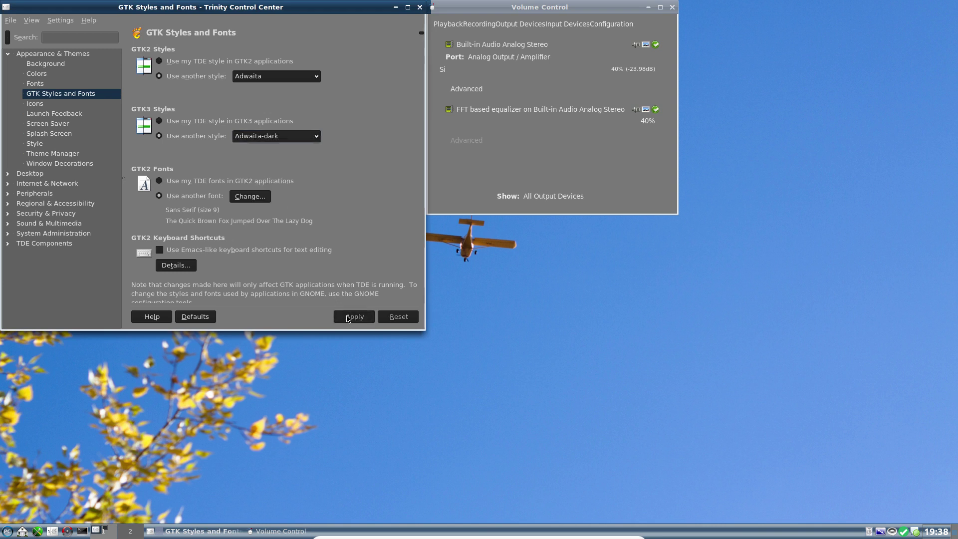
click(672, 9)
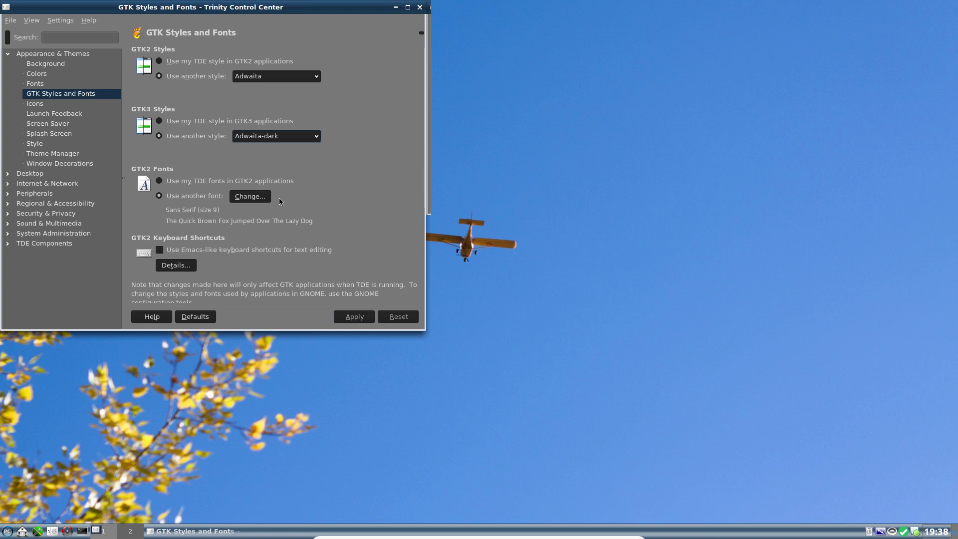
Step: Choose Adwaita-dark as the GTK2 style and apply it
click(260, 81)
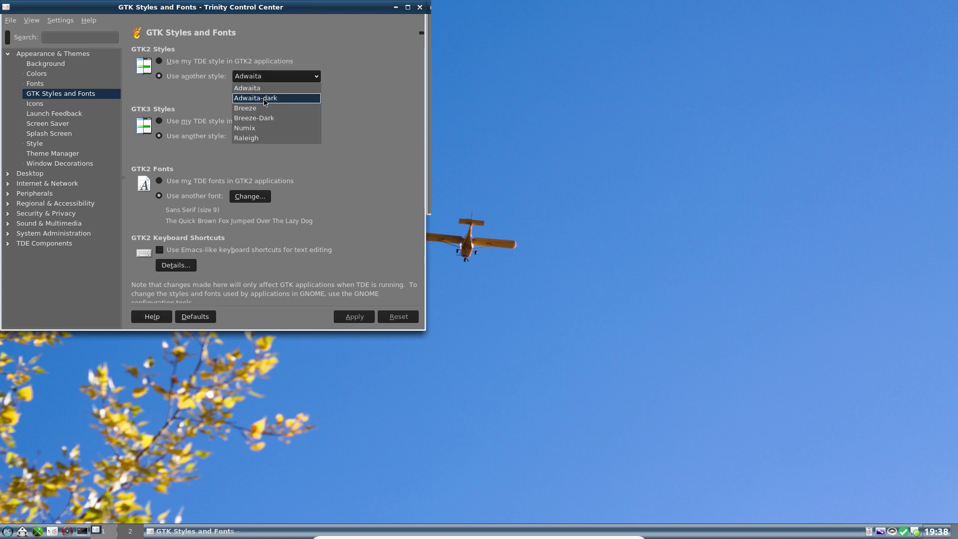
click(264, 99)
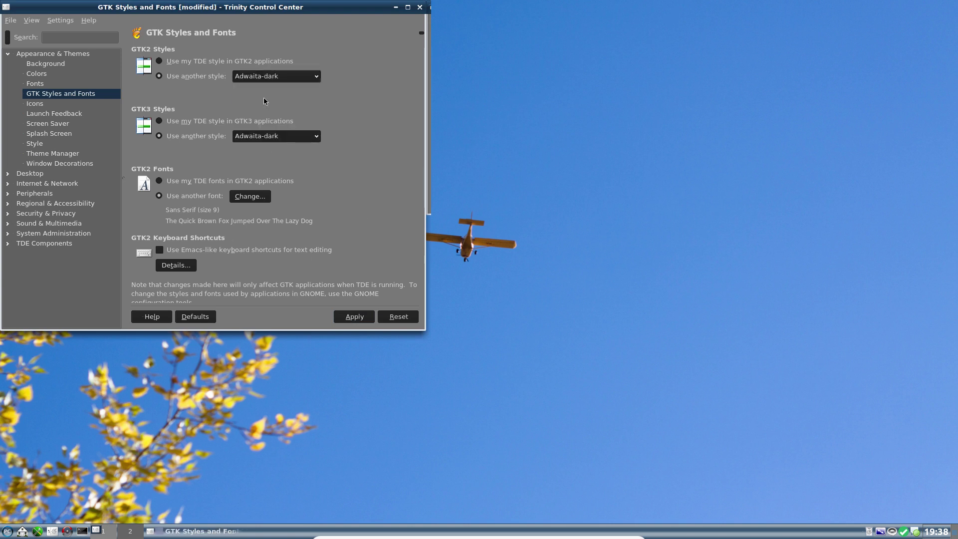
click(355, 317)
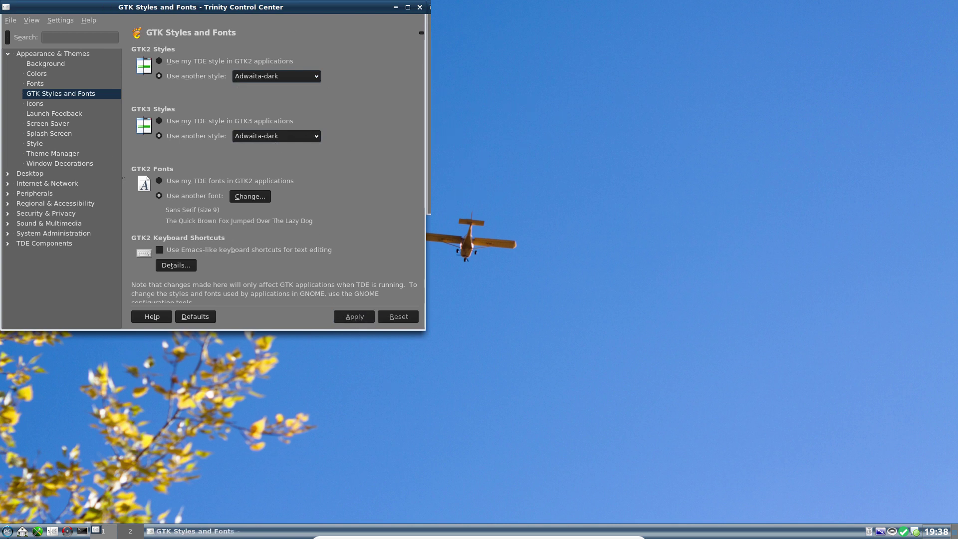
click(3, 534)
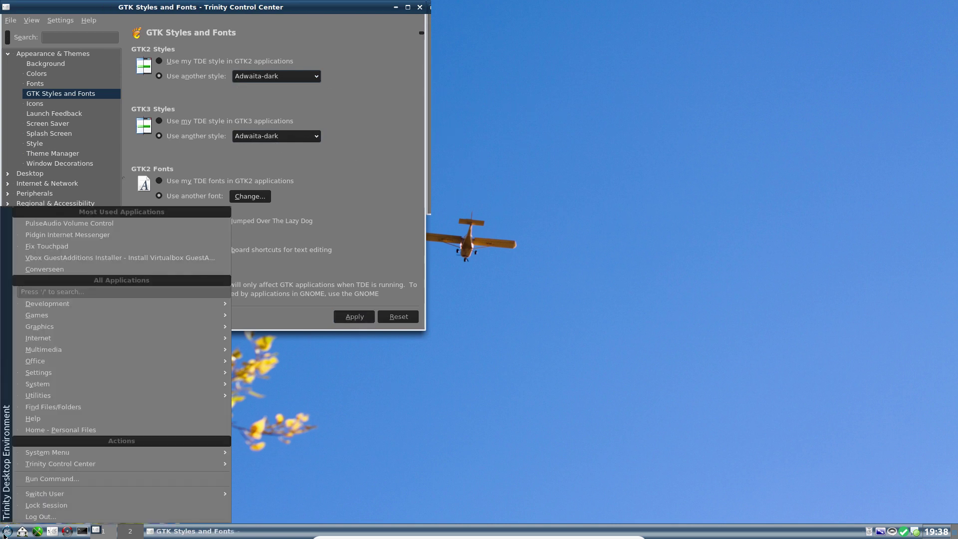
Step: Relaunch PulseAudio Volume Control to check its dark look, then go to the Colors page
click(54, 227)
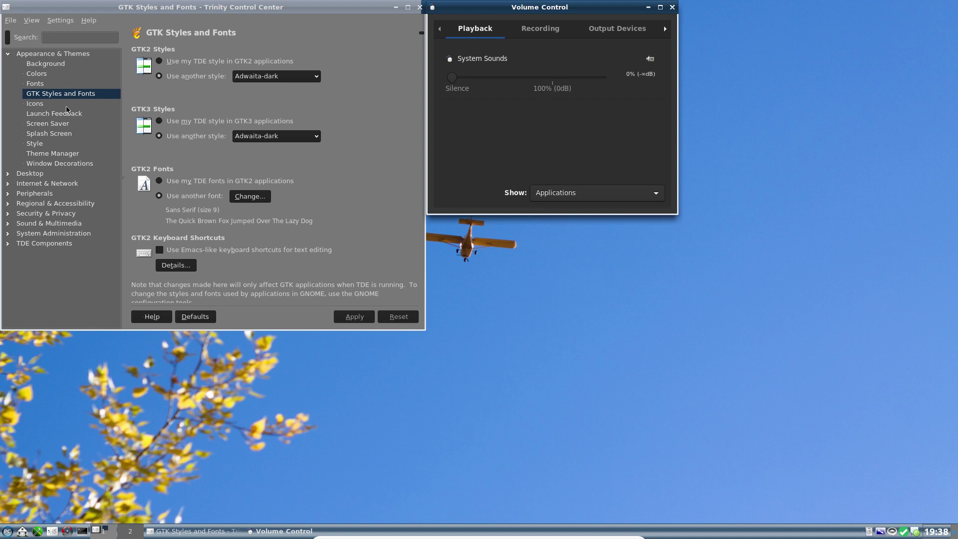
click(38, 75)
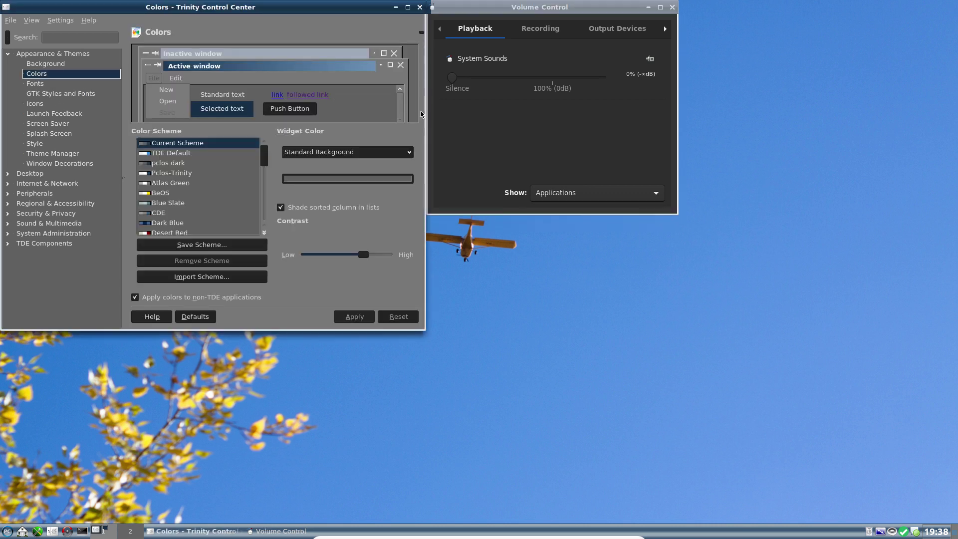
Step: Sample the mixer's dark grey #2D2D2D into the widget colour and apply it
click(351, 179)
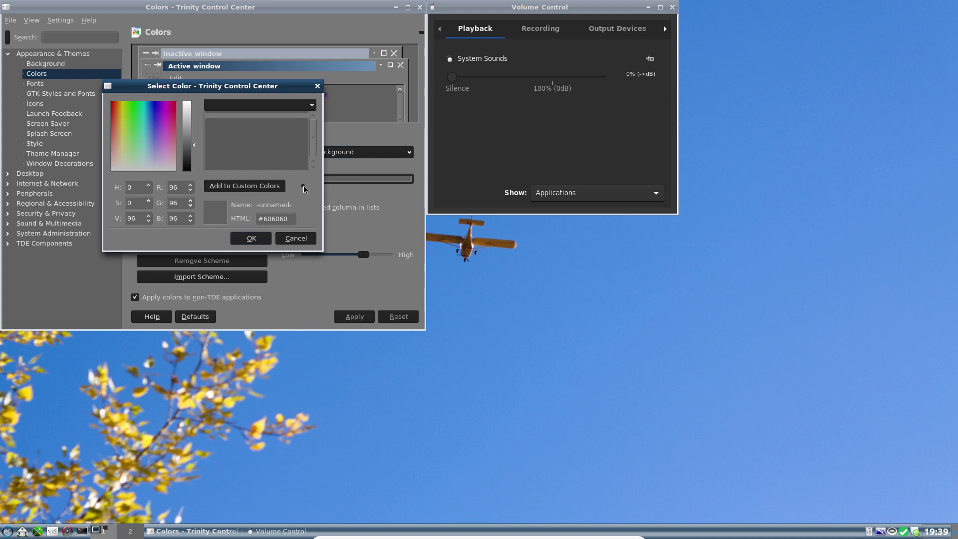
click(302, 187)
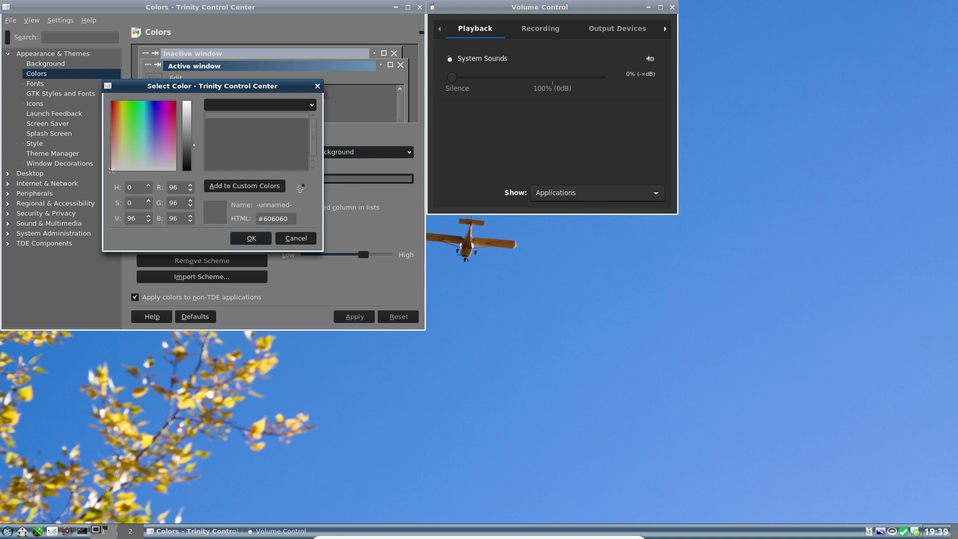
click(532, 128)
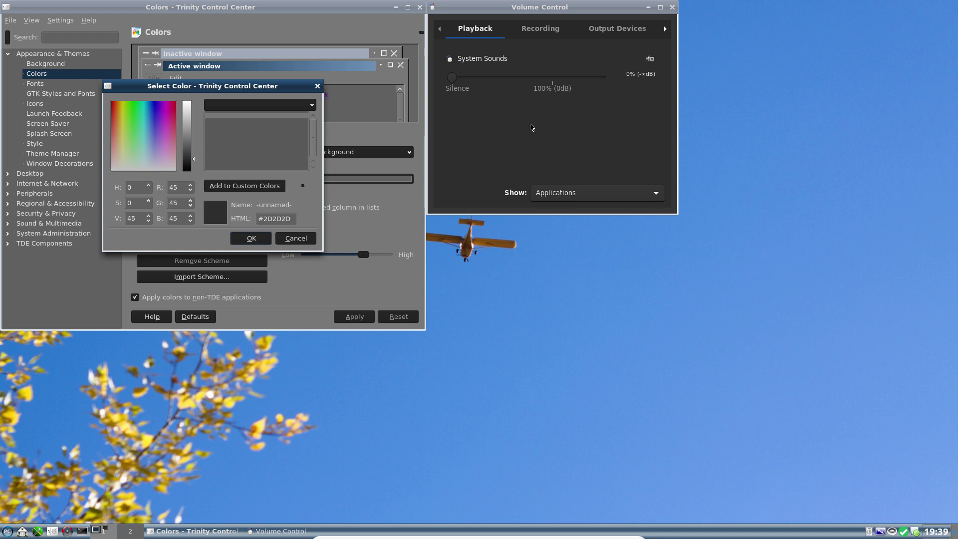
click(253, 240)
click(360, 317)
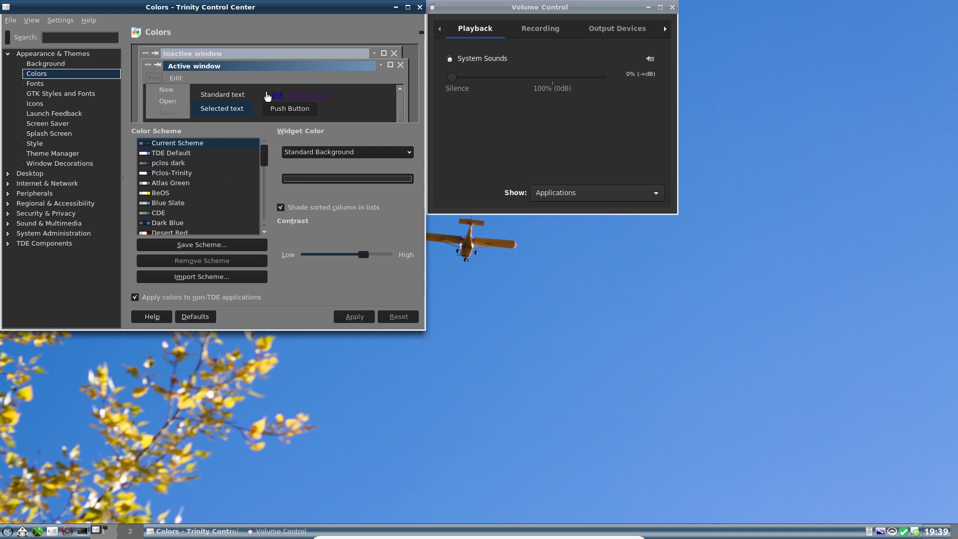
Step: Set Window Background to the same sampled dark grey from Volume Control and apply it
click(377, 83)
click(512, 145)
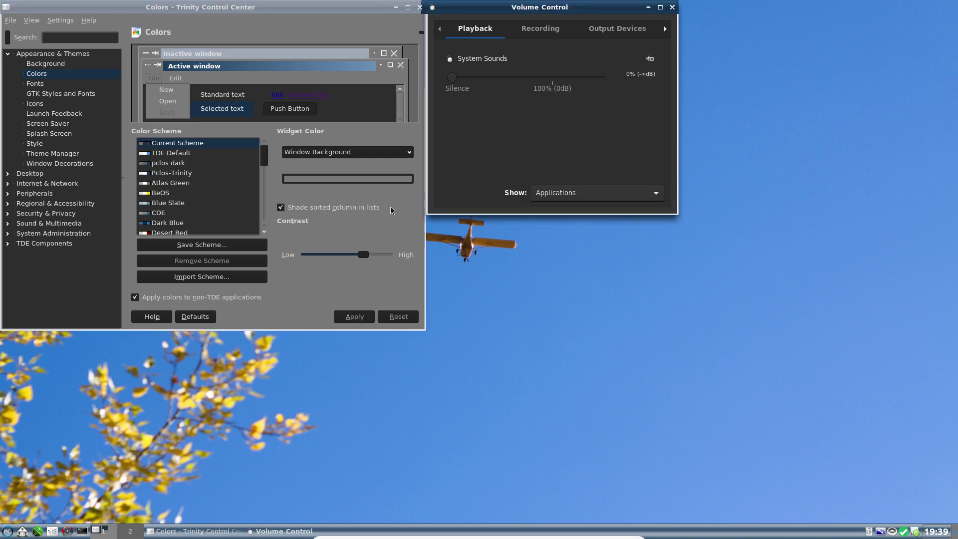
click(321, 180)
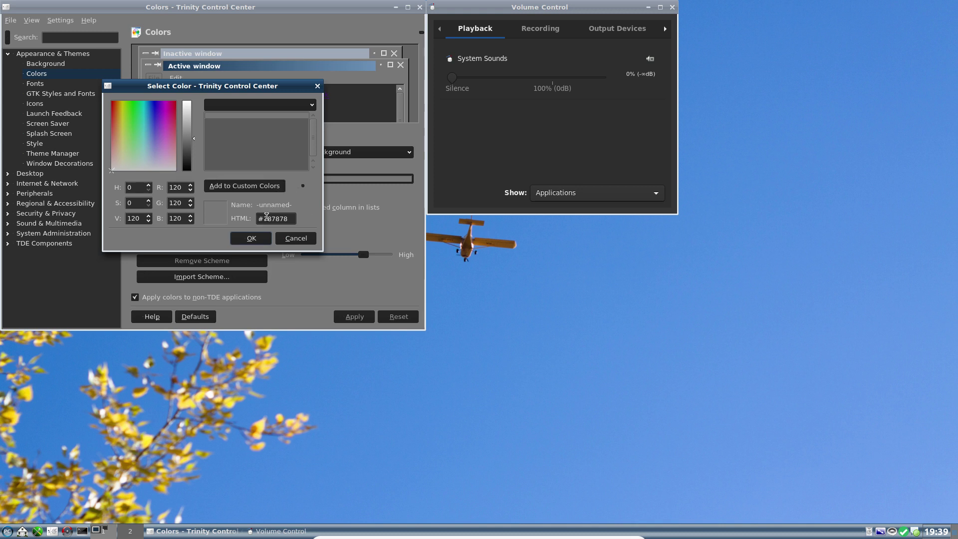
click(303, 185)
click(504, 135)
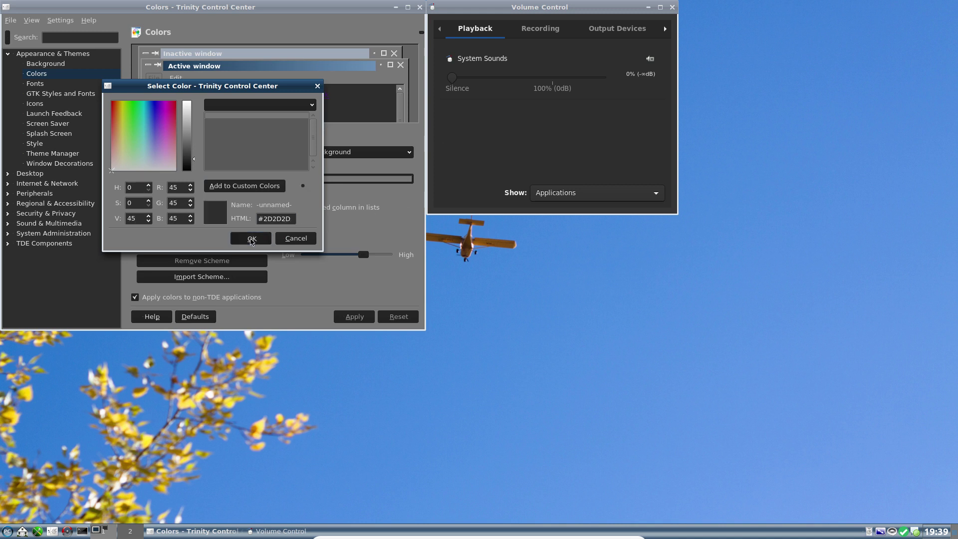
click(251, 238)
click(355, 317)
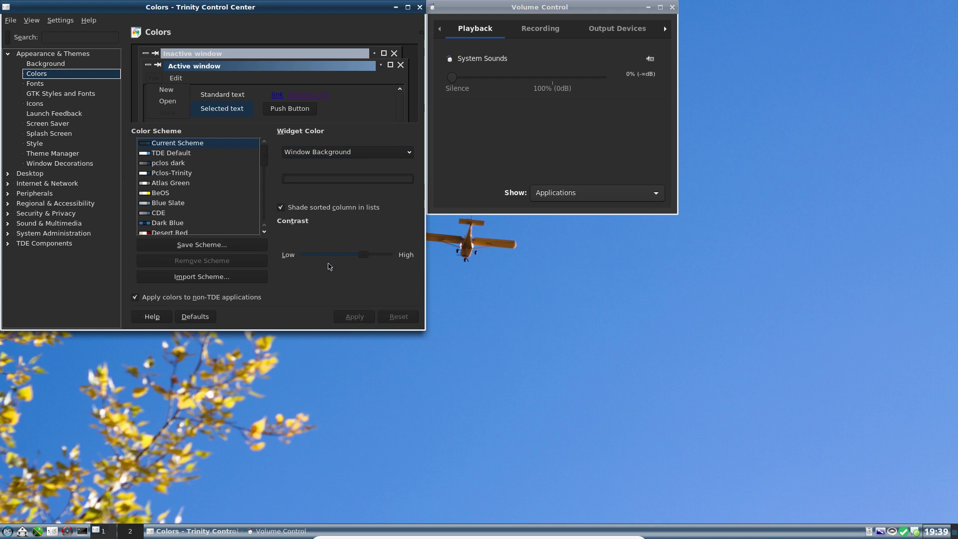
Step: Overwrite the 'pclos dark' colour scheme with the current colours, apply it, and close Colors
click(197, 249)
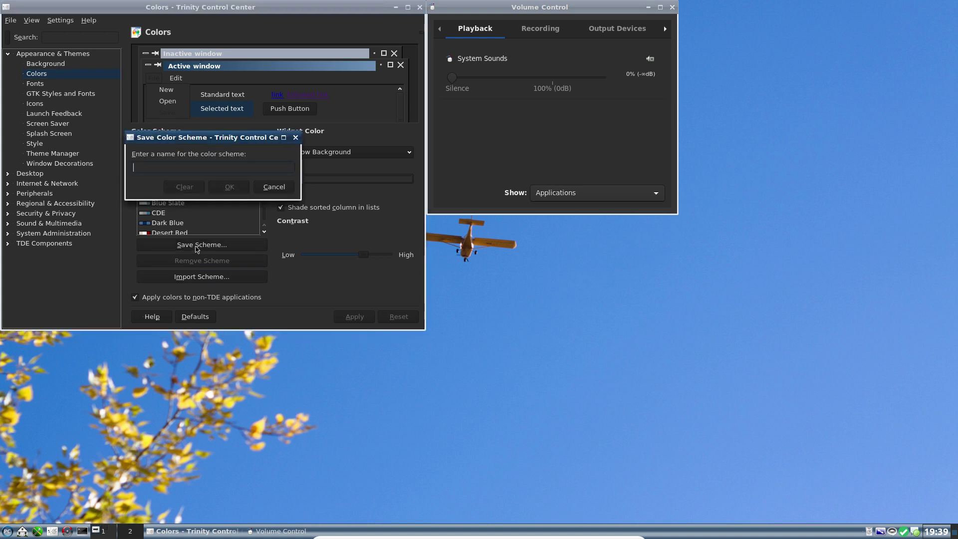
text(pclos dark)
key(Return)
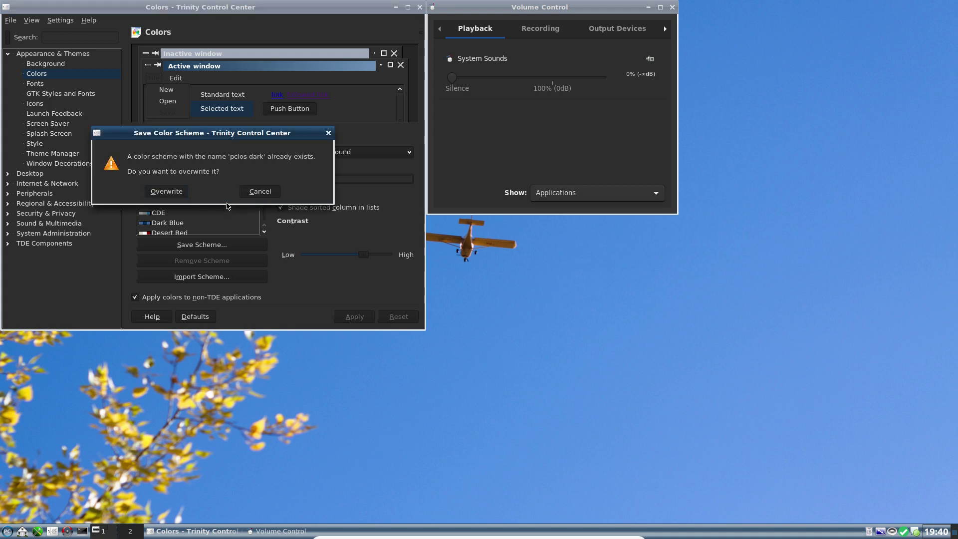
key(Return)
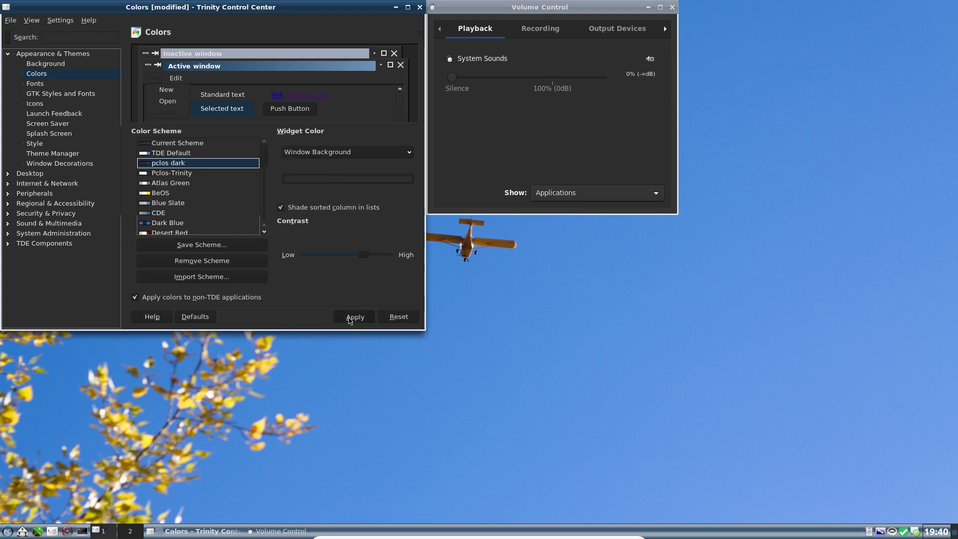
click(354, 317)
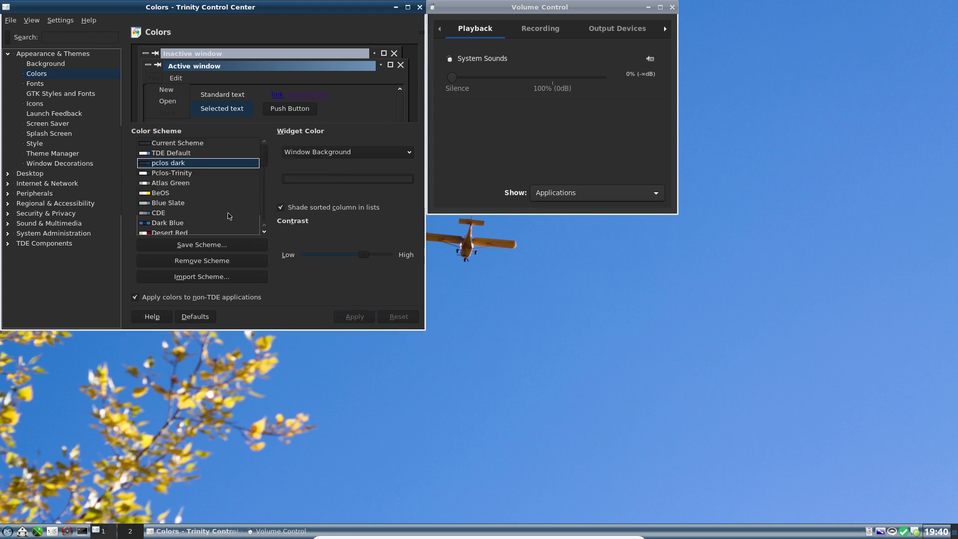
click(420, 7)
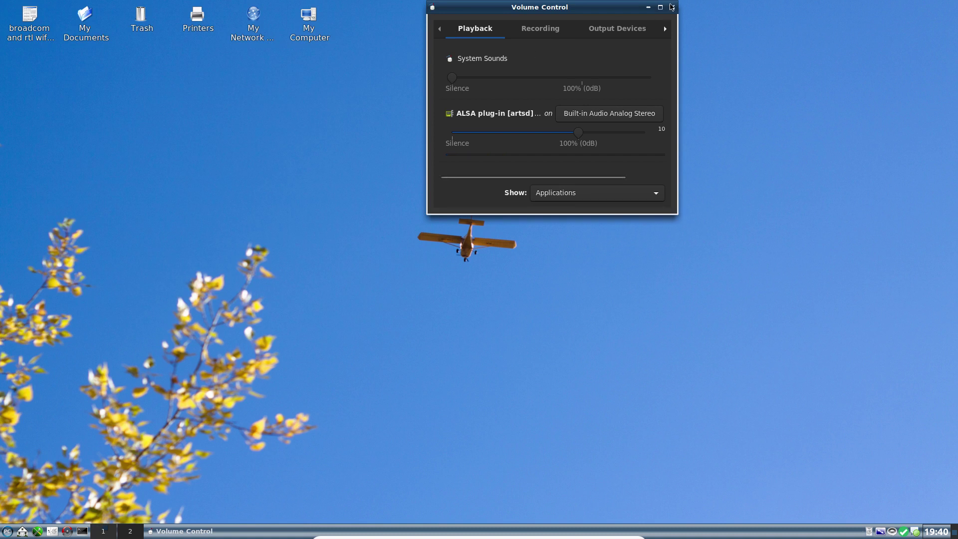
Step: Close Volume Control, review the File Manager settings under TDE Components, then close Control Center
click(673, 8)
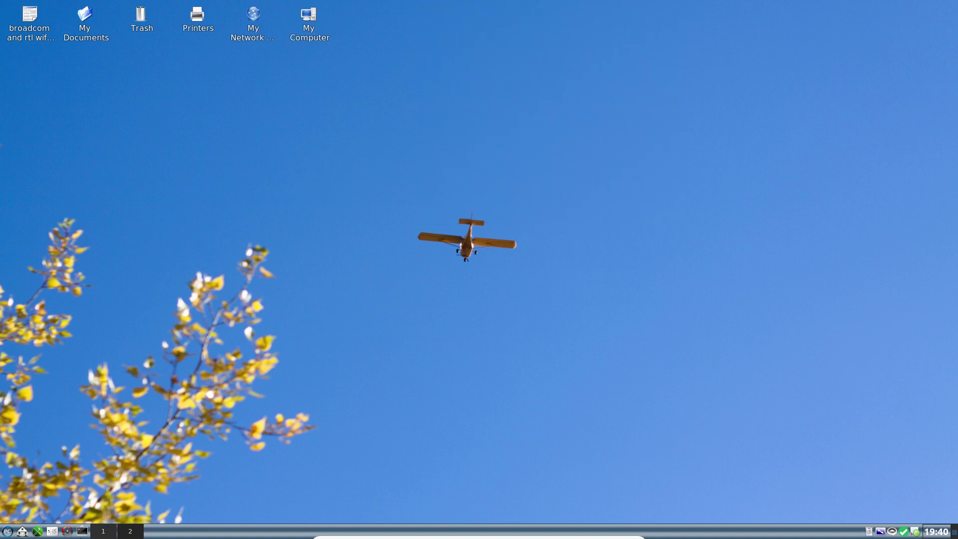
click(52, 531)
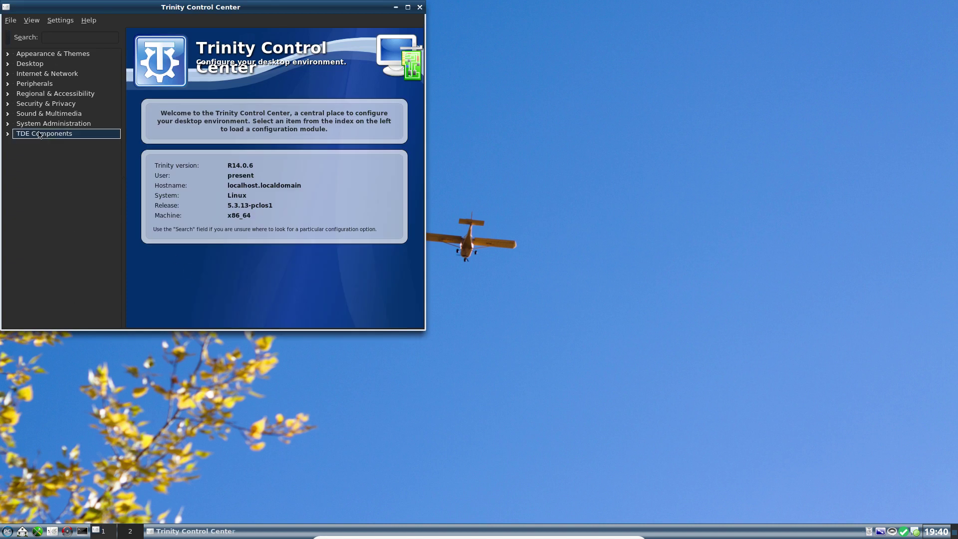
click(40, 134)
click(48, 164)
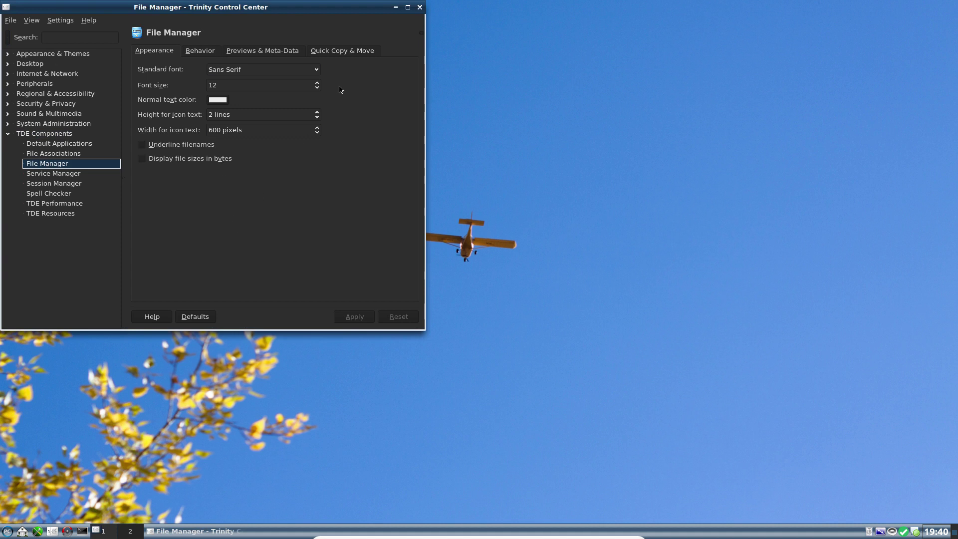
click(420, 8)
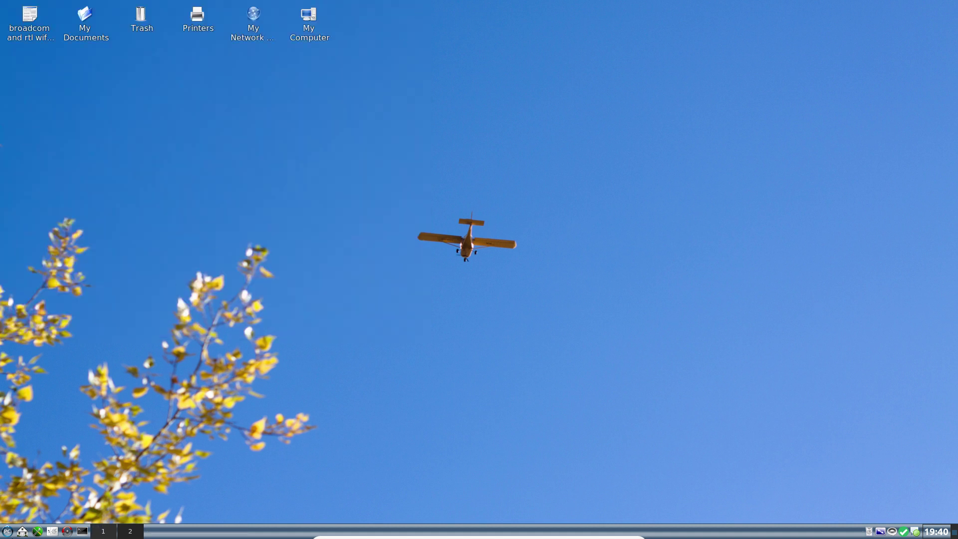
click(7, 532)
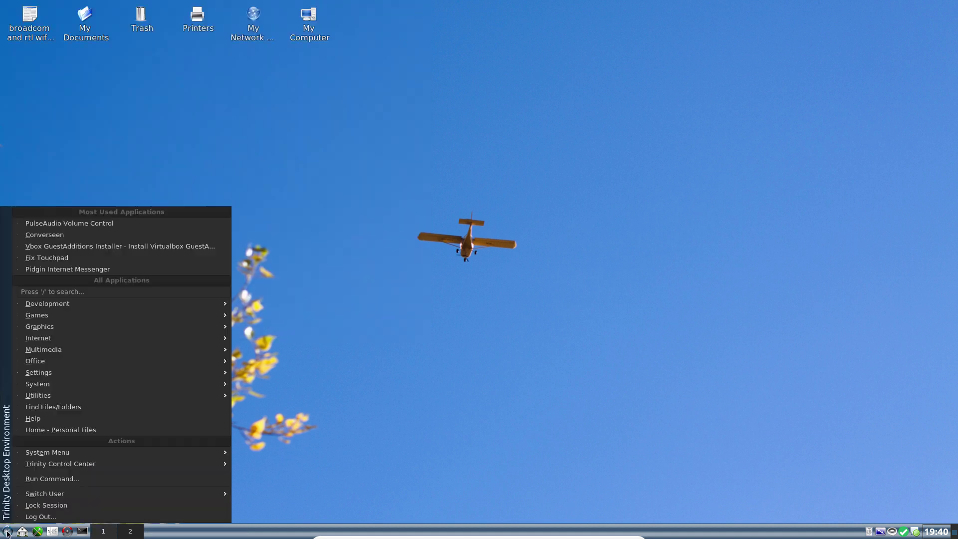
mouse_move(103, 371)
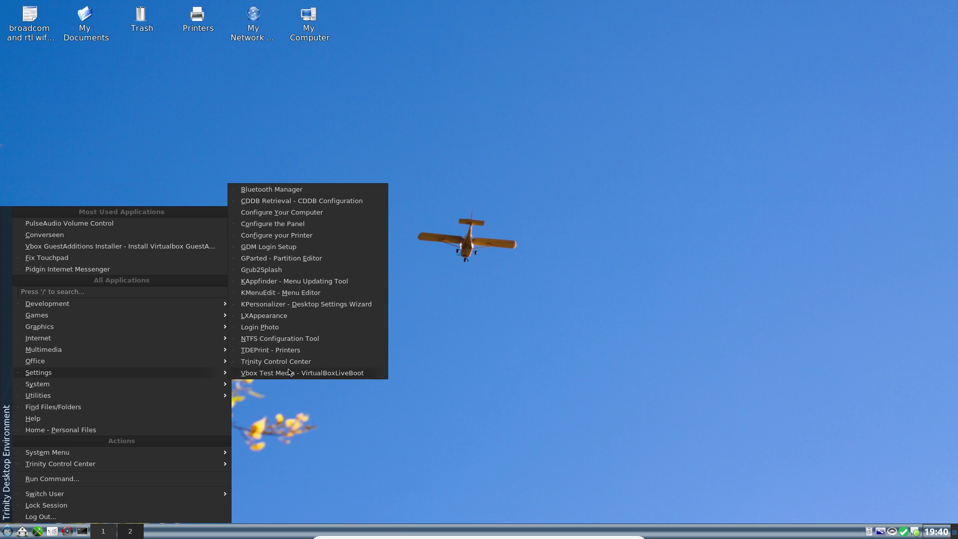
click(283, 272)
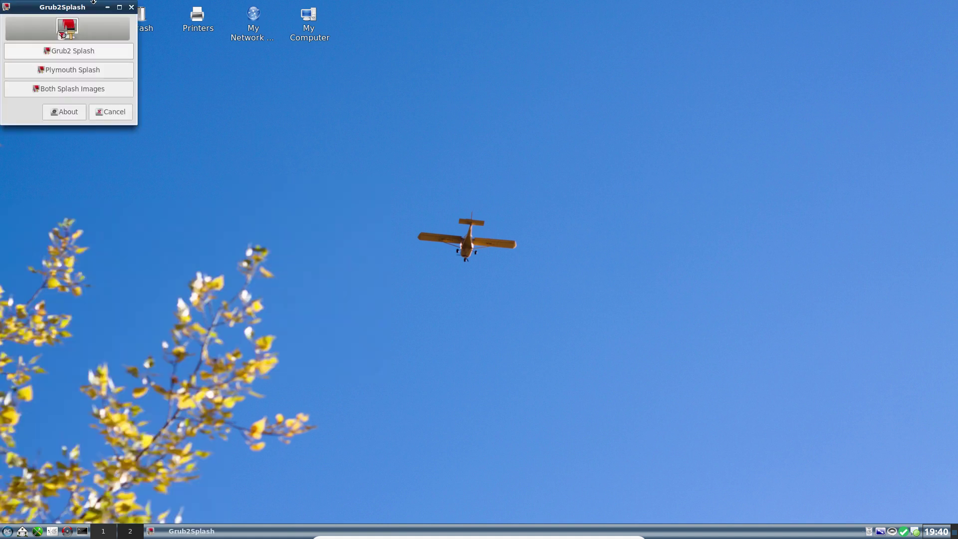
drag(90, 10, 356, 125)
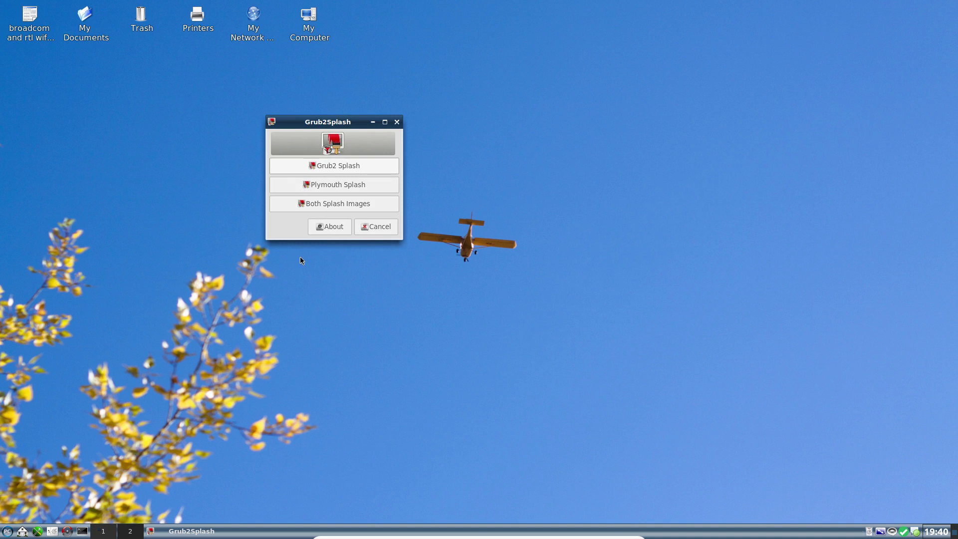
click(398, 122)
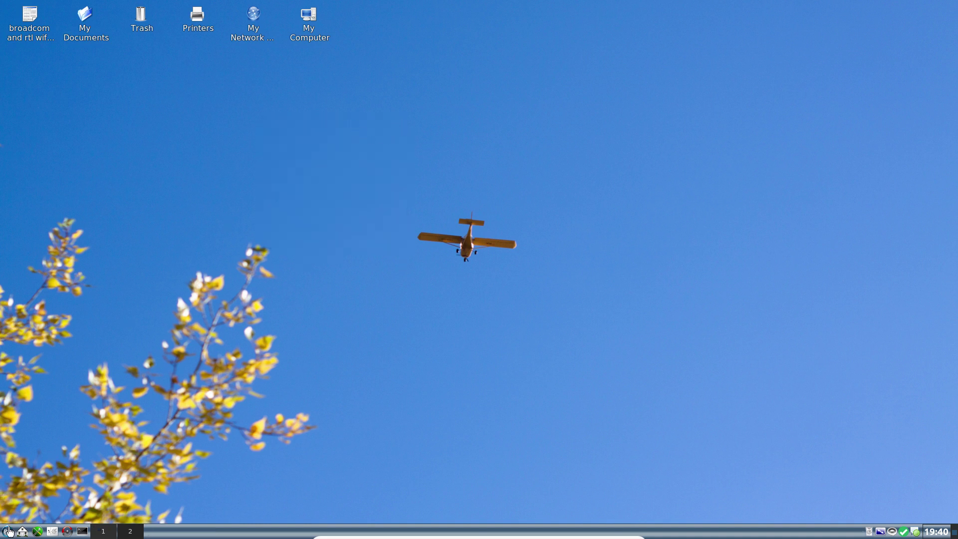
click(7, 531)
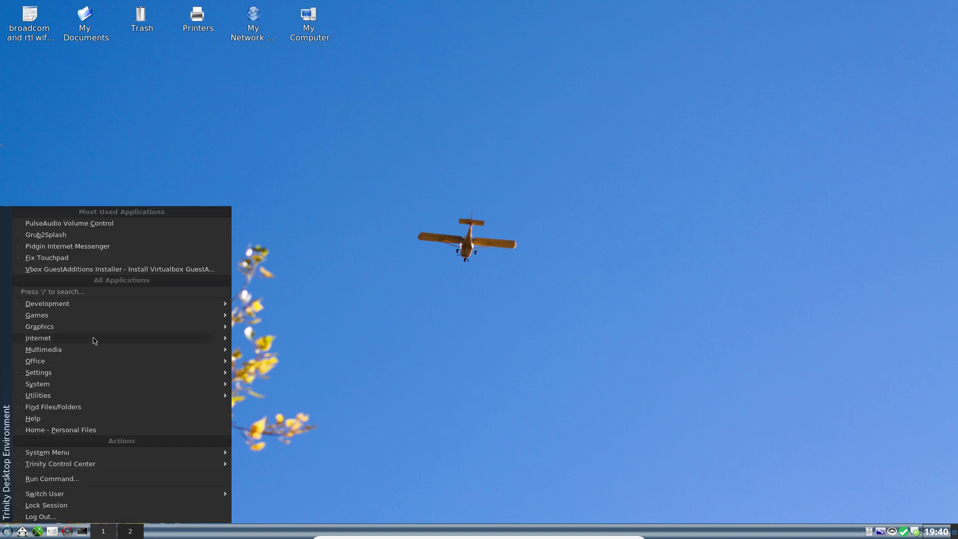
mouse_move(95, 351)
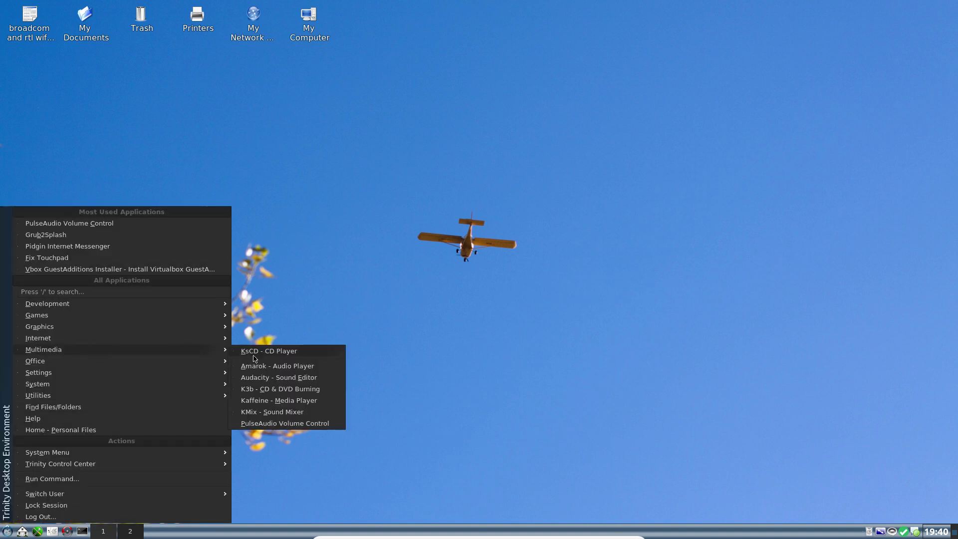
click(274, 400)
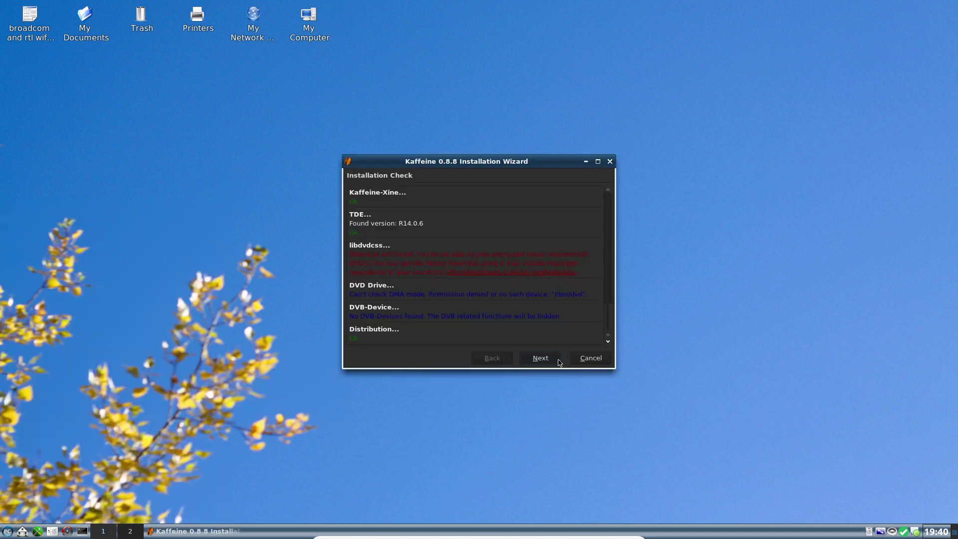
click(550, 362)
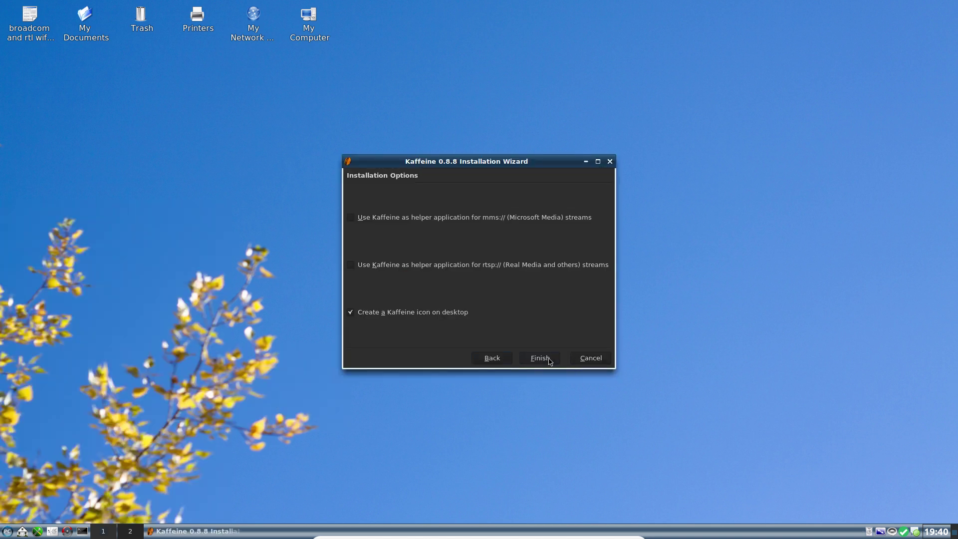
click(551, 362)
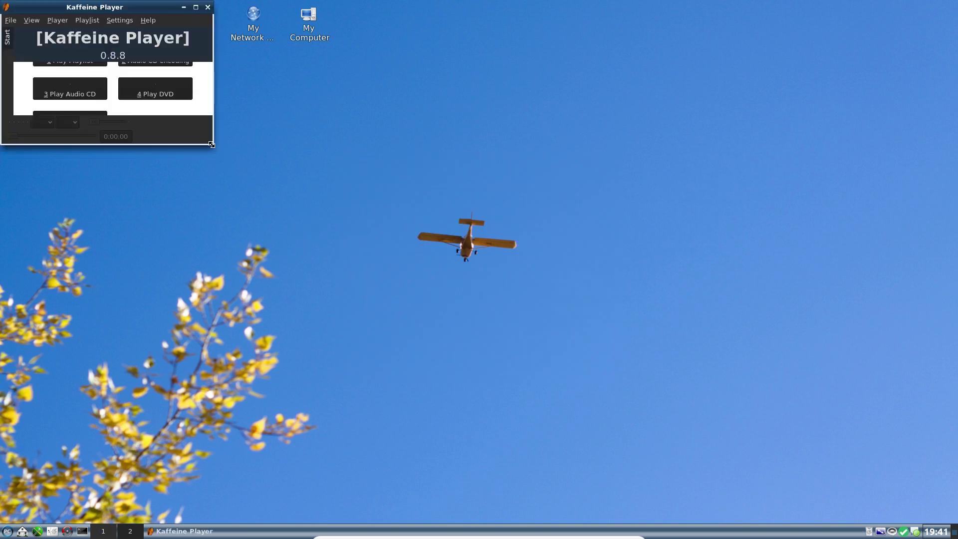
drag(212, 148, 450, 284)
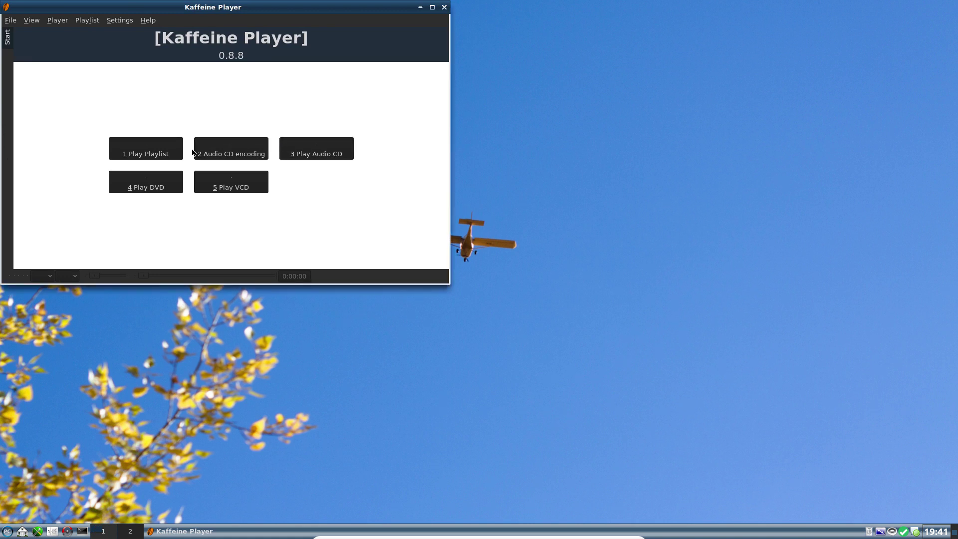
click(140, 152)
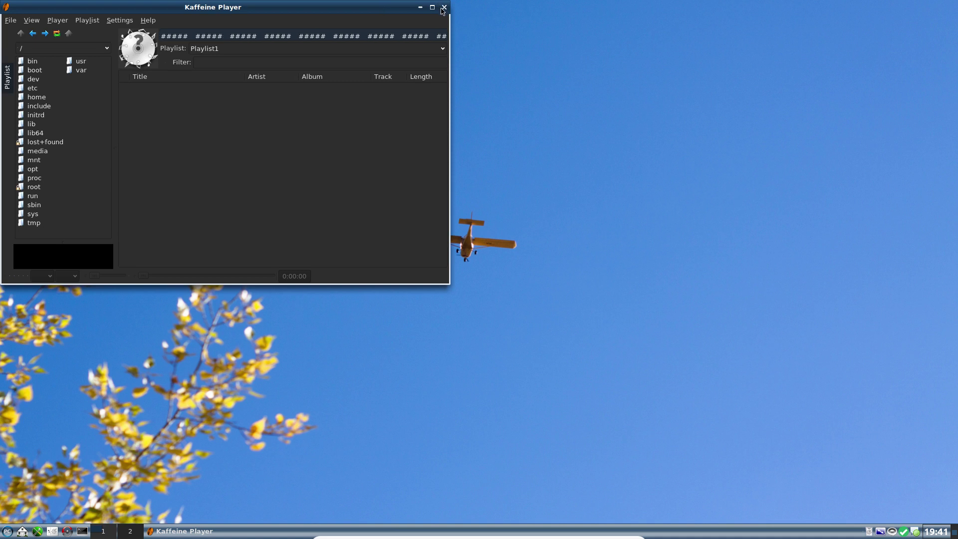
click(444, 8)
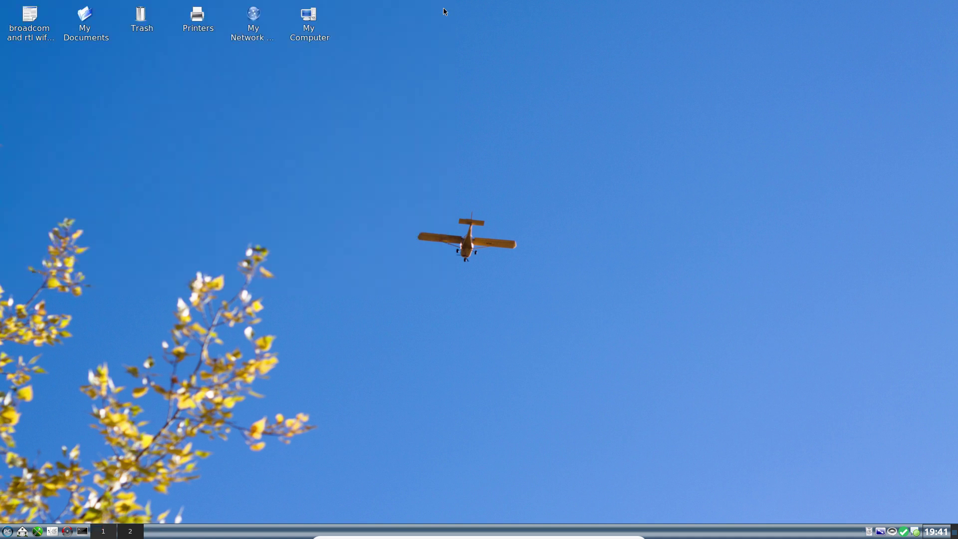
right_click(324, 186)
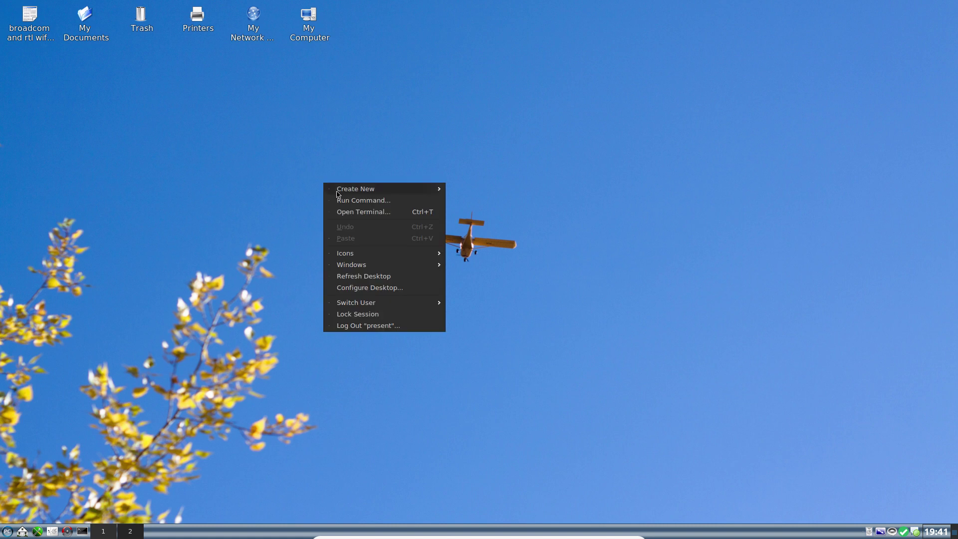
click(368, 279)
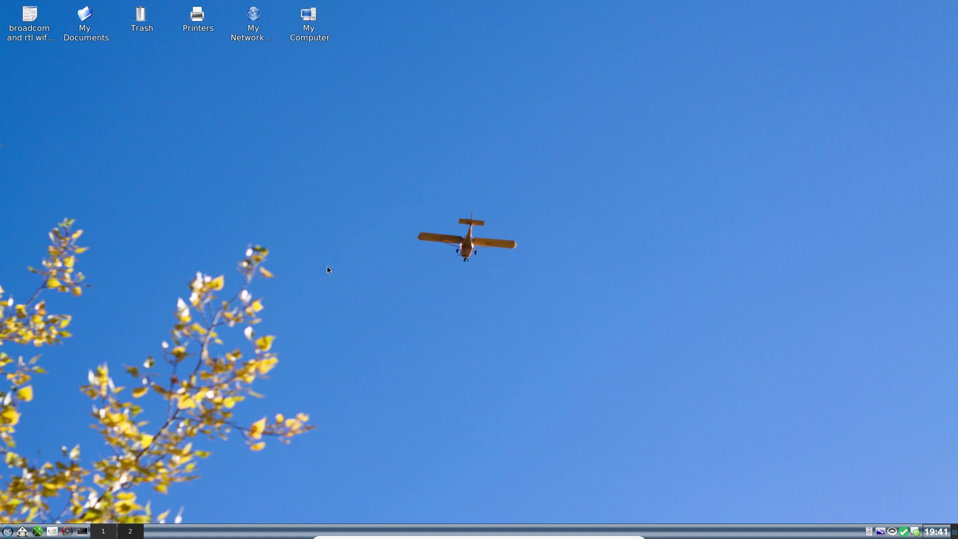